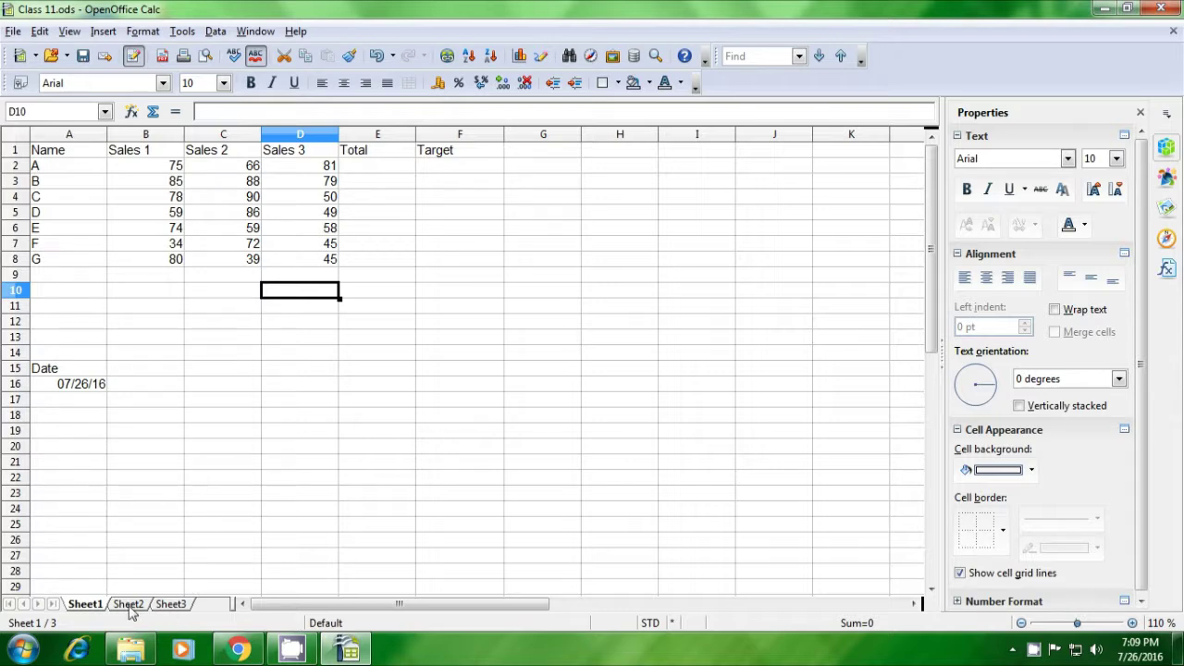
- Clear the old lookup table in A1:B11 on Sheet2
{"action": "left_click", "coordinate": [170, 606]}
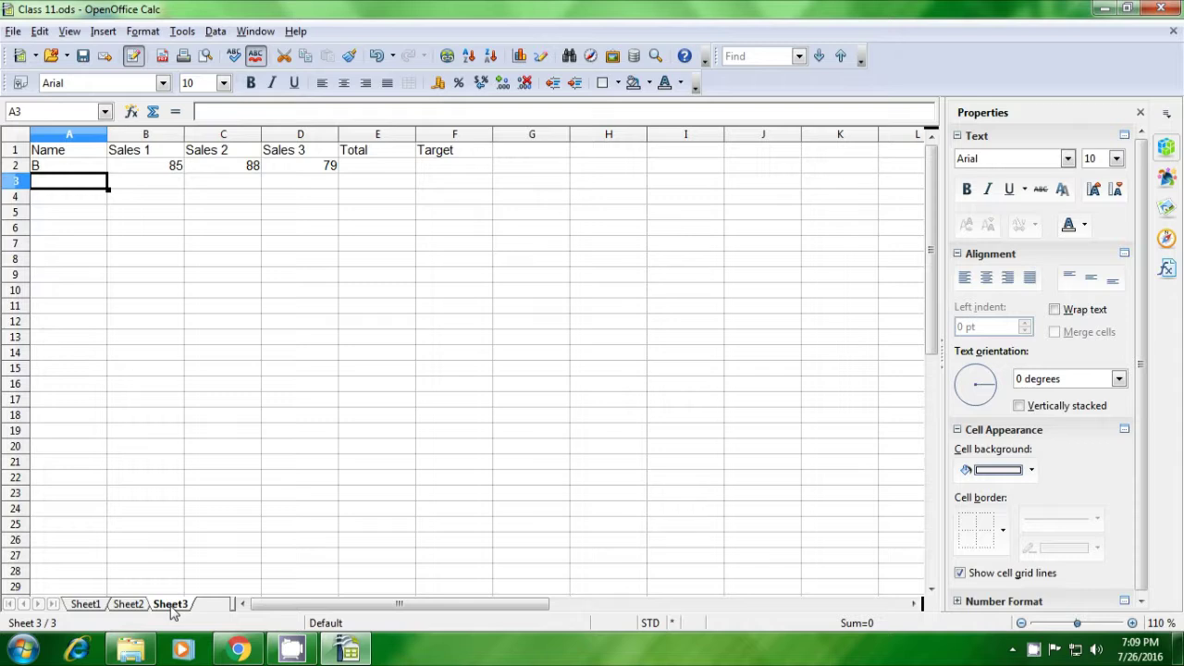
{"action": "left_click", "coordinate": [134, 606]}
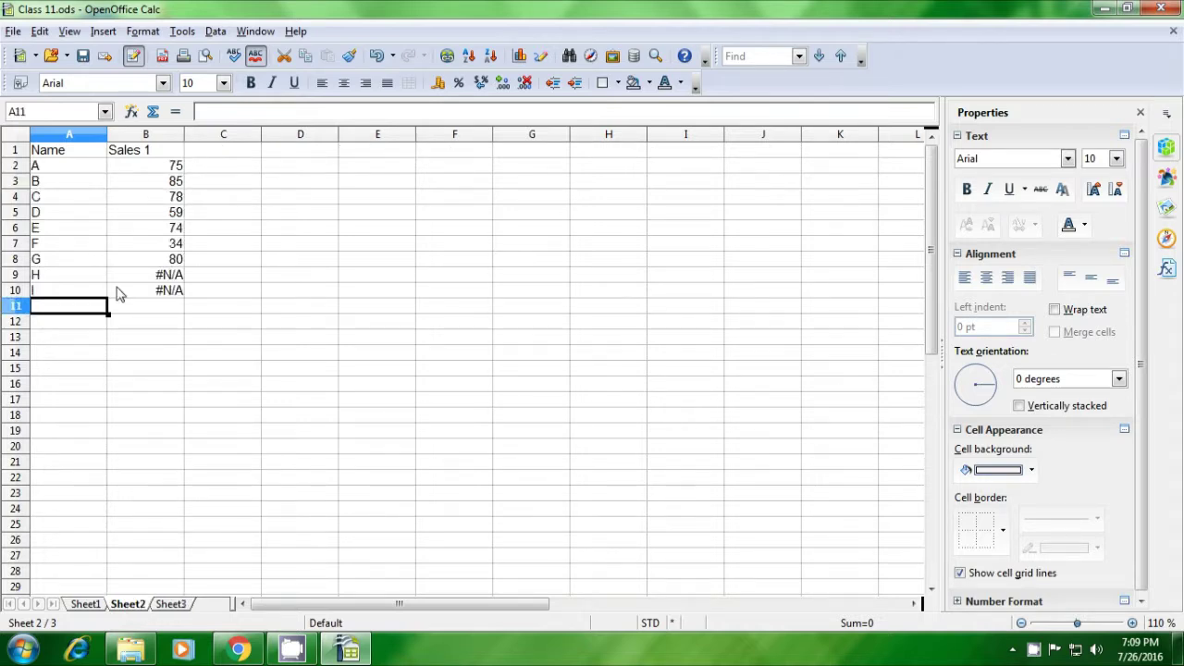
{"action": "left_click_drag", "start_coordinate": [46, 153], "coordinate": [163, 309]}
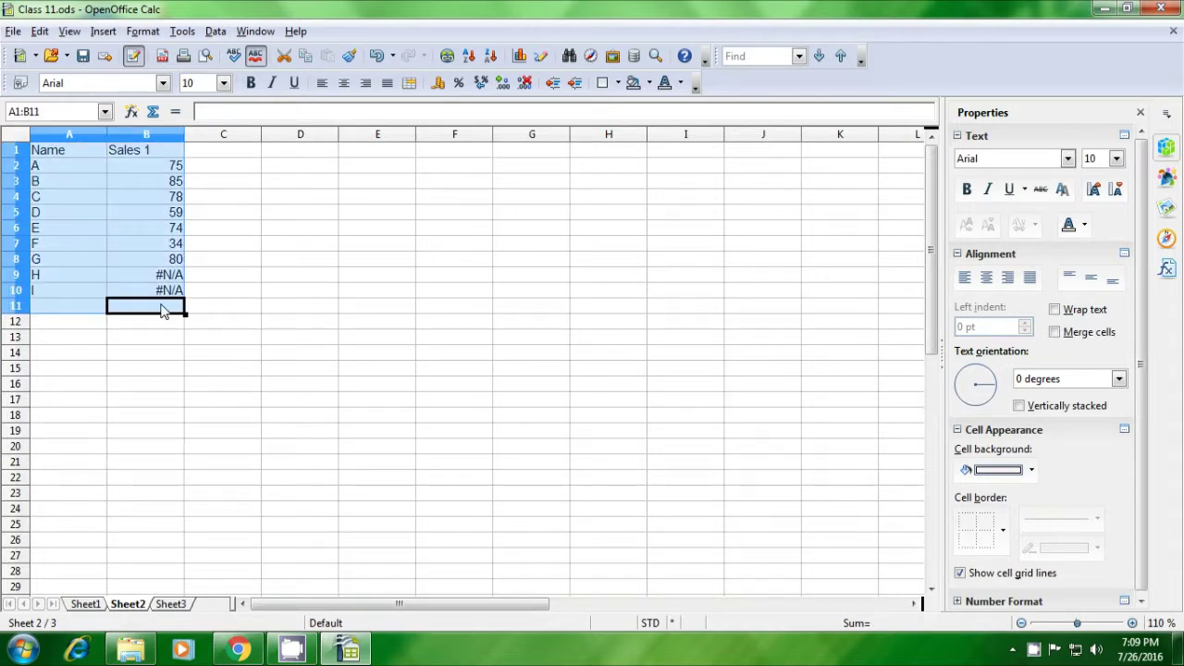
{"action": "key", "text": "BackSpace"}
{"action": "key", "text": "Return"}
{"action": "left_click", "coordinate": [174, 356]}
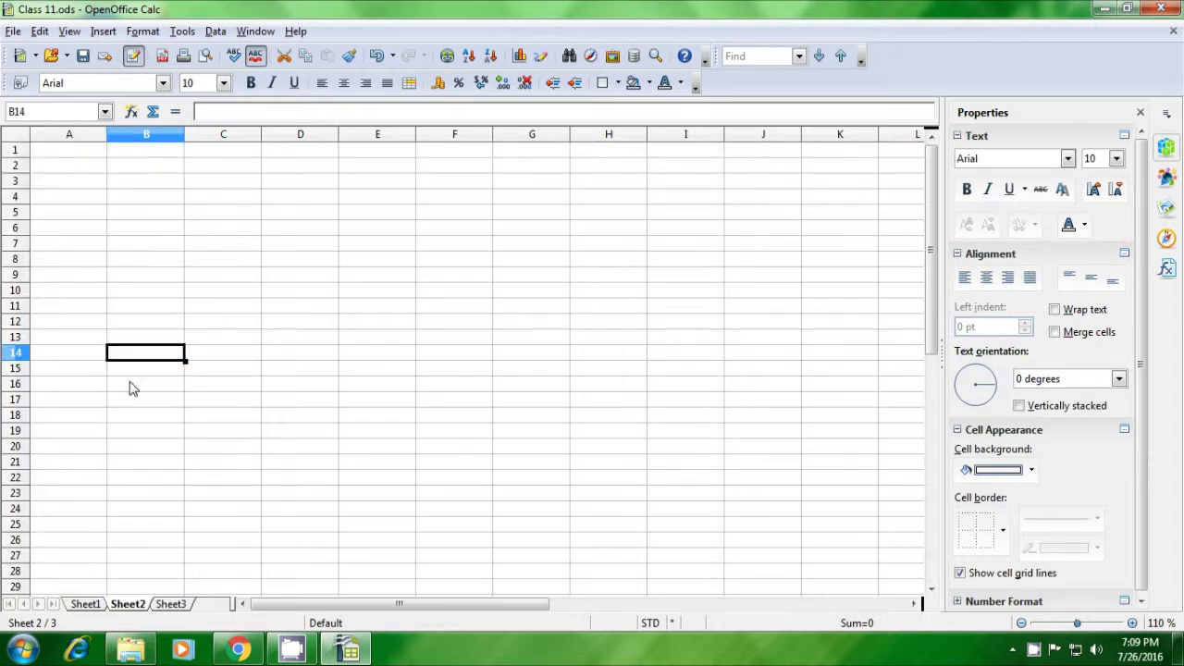
- Copy the Name column A1:A8 from Sheet1 and paste it into Sheet2 starting at A1
{"action": "left_click", "coordinate": [85, 603]}
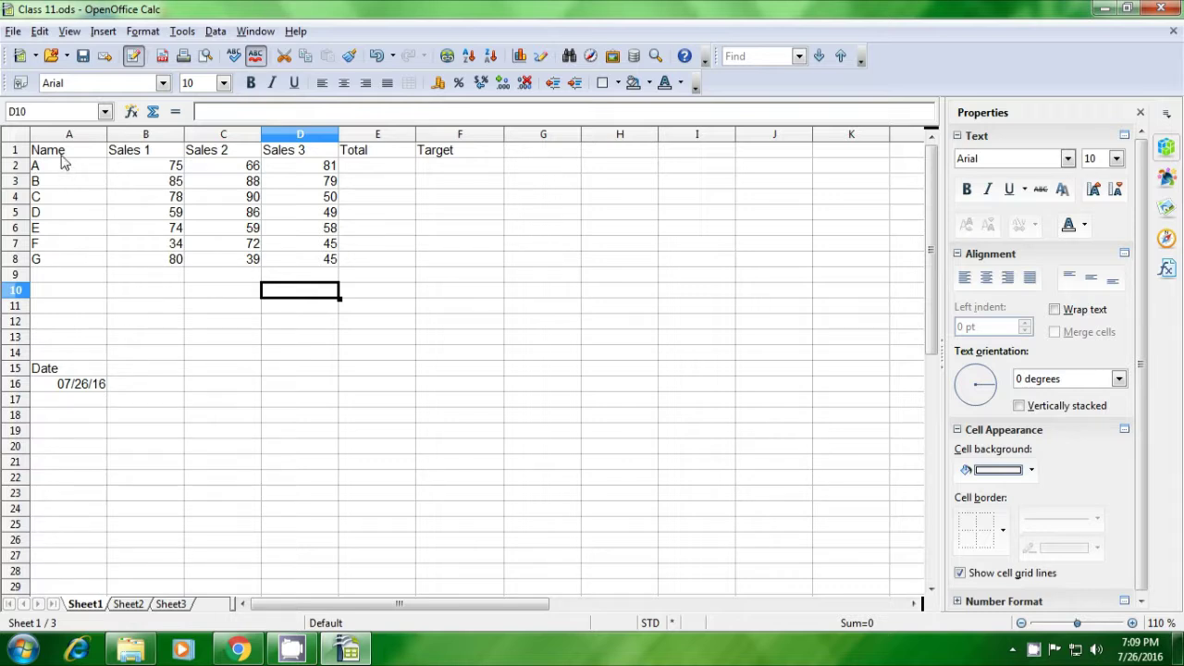
{"action": "left_click_drag", "start_coordinate": [61, 155], "coordinate": [61, 261]}
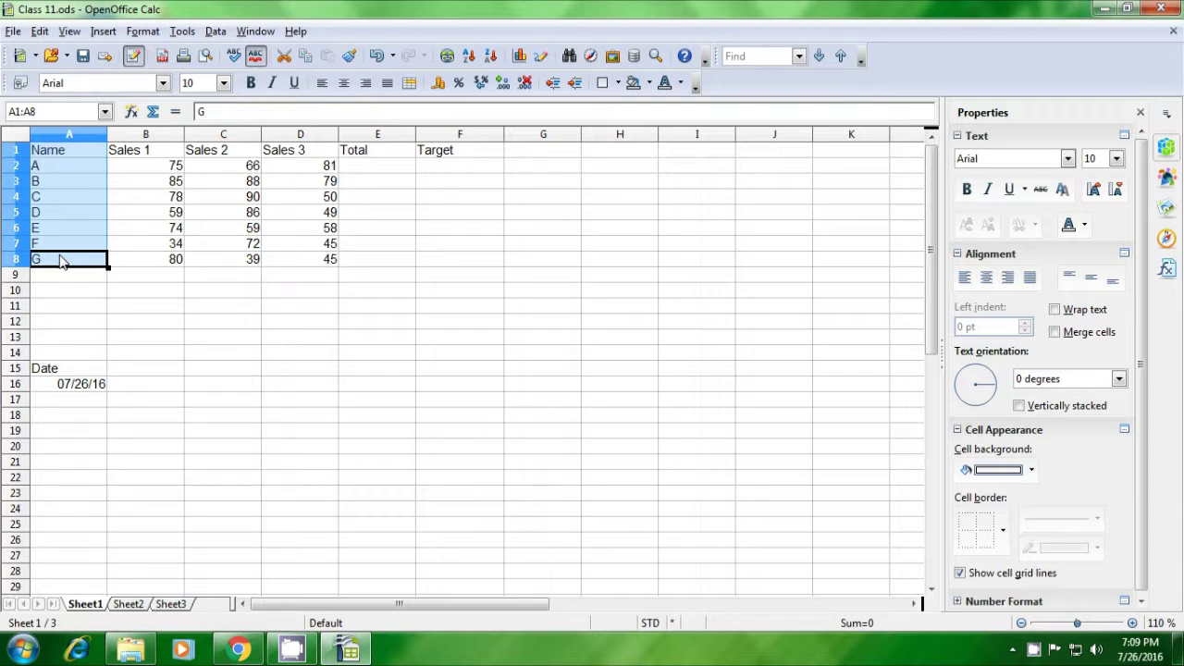
{"action": "key", "text": "ctrl+c"}
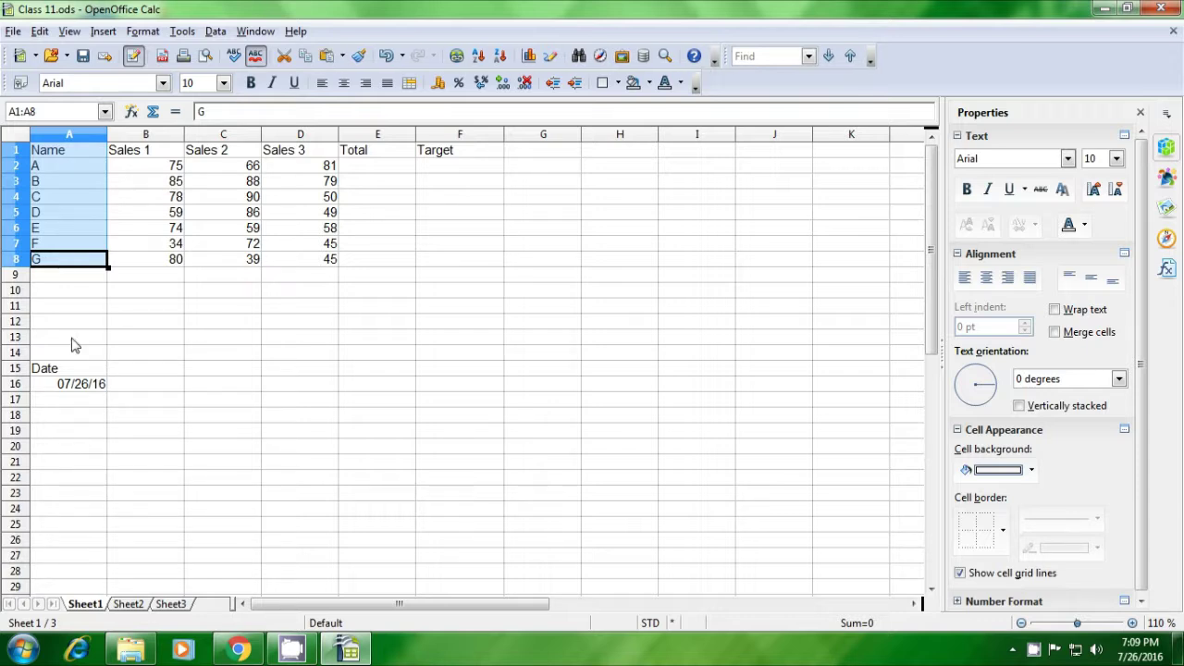
{"action": "left_click", "coordinate": [131, 603]}
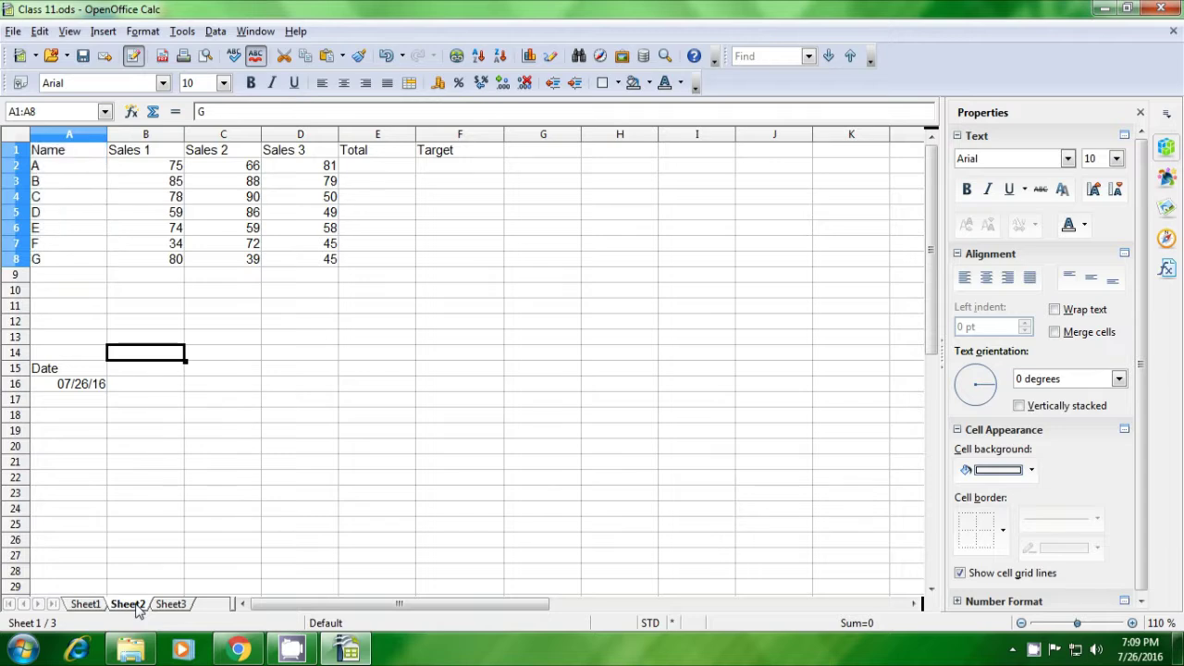
{"action": "left_click", "coordinate": [55, 154]}
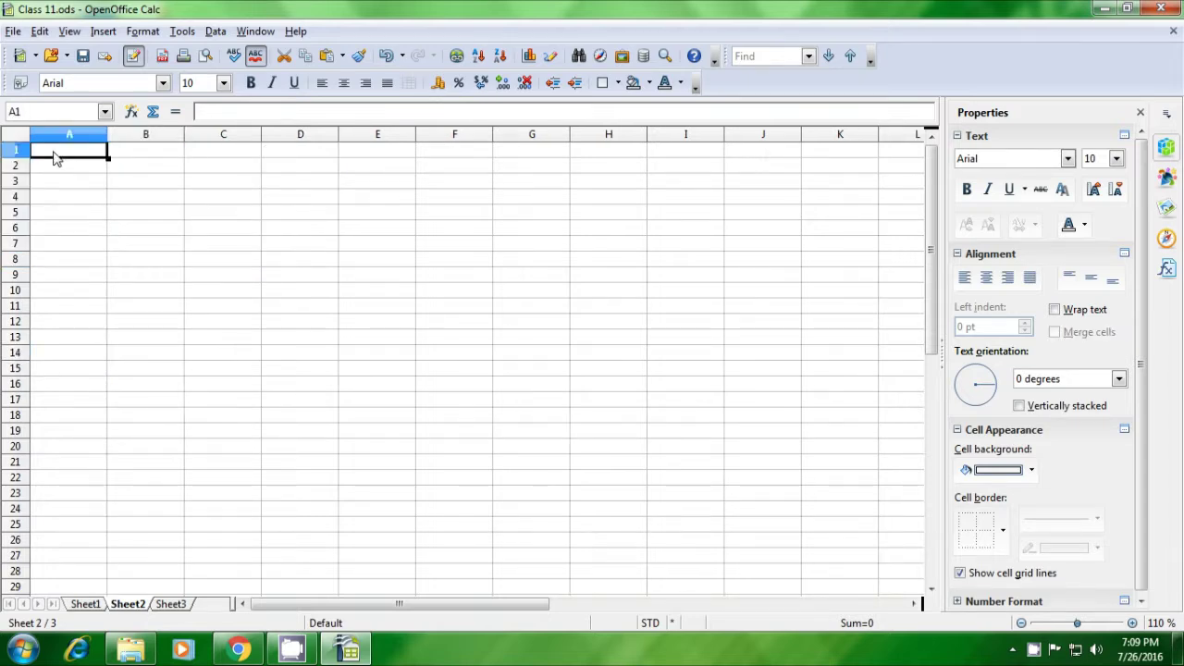
{"action": "key", "text": "ctrl+v"}
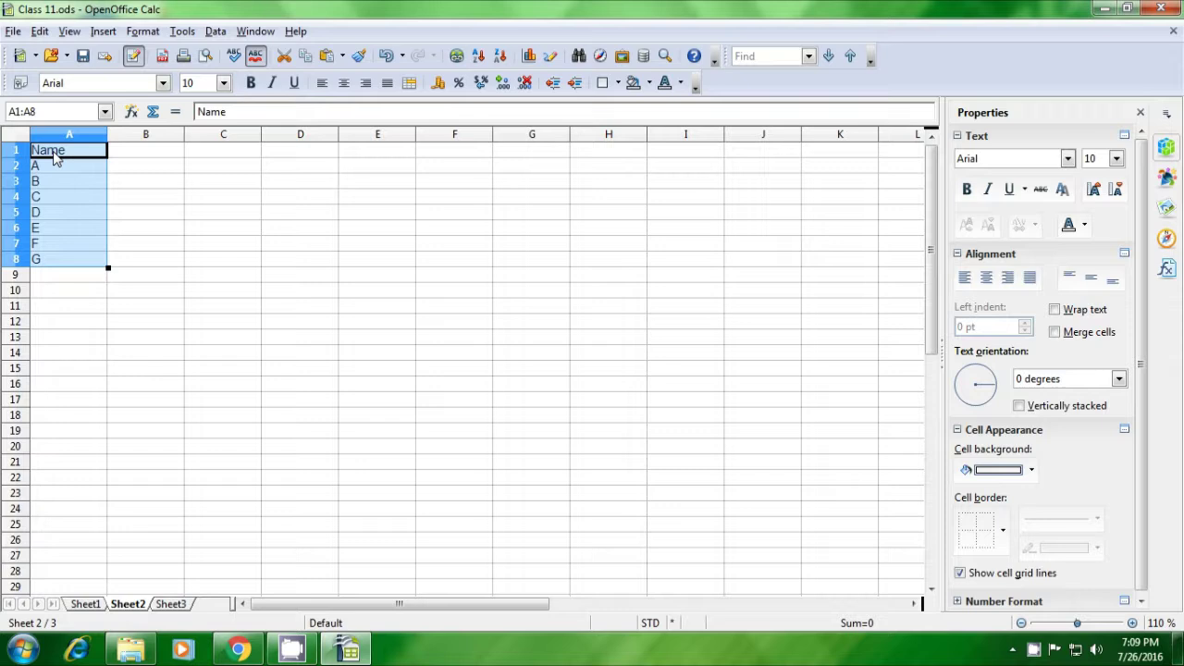
- Begin a VLOOKUP formula in Sheet2 cell B1 with A1 as search criterion and Sheet1 range A1:F8 as array
{"action": "left_click", "coordinate": [135, 185]}
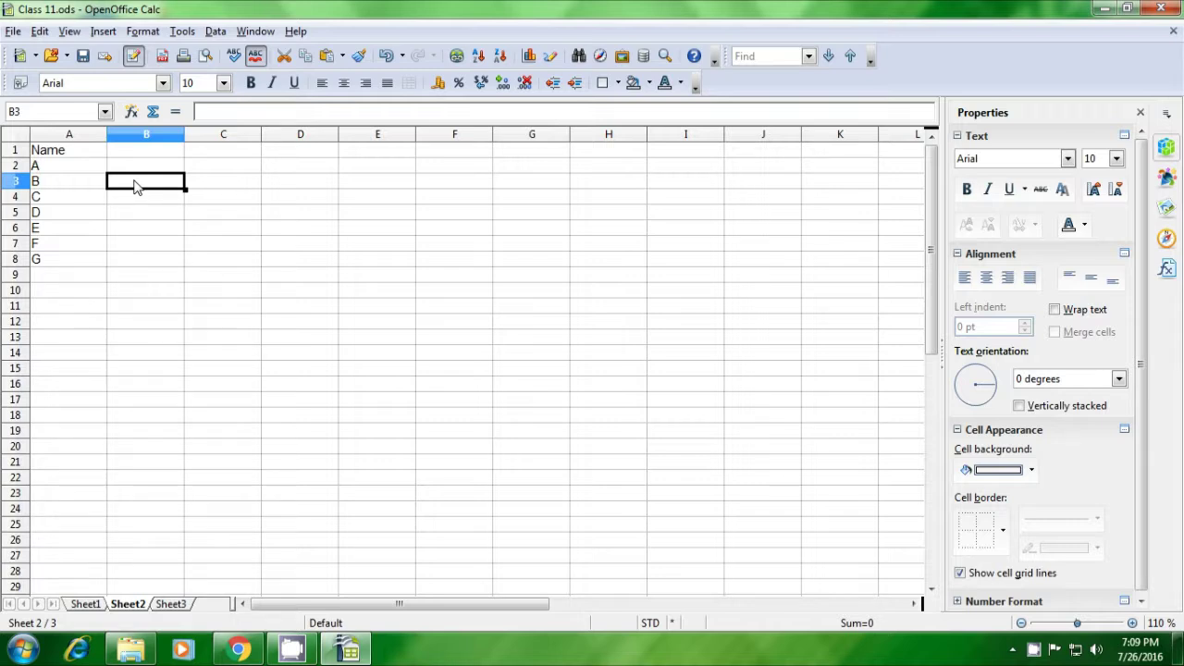
{"action": "left_click", "coordinate": [130, 154]}
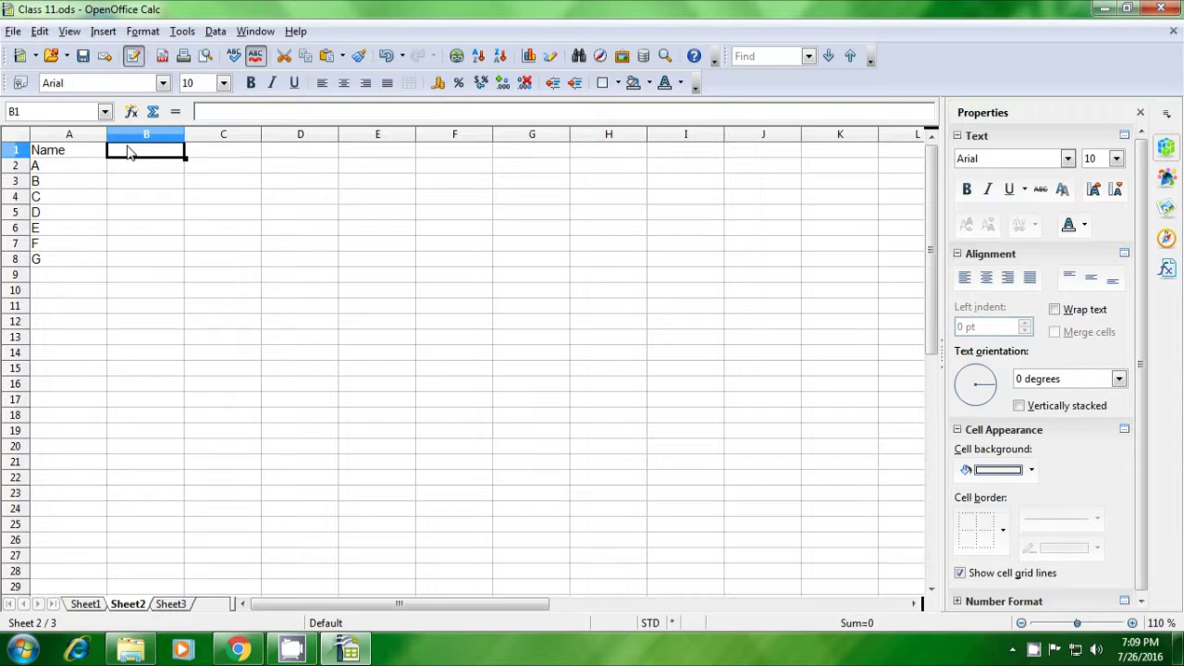
{"action": "type", "text": "=v"}
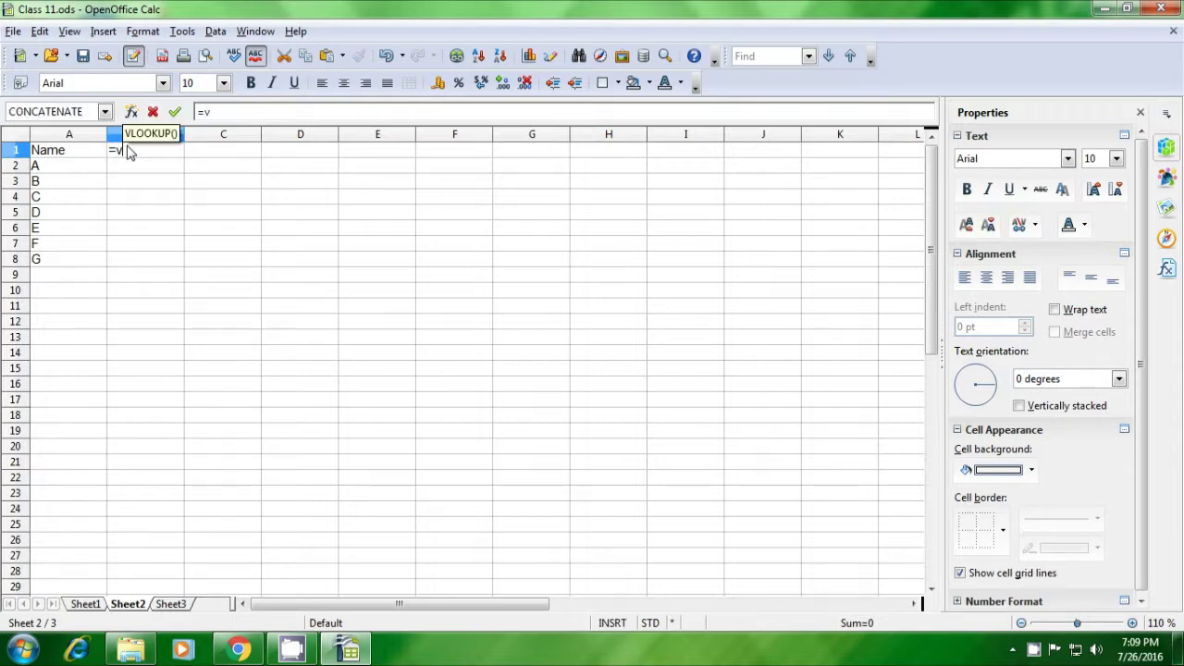
{"action": "type", "text": "looku"}
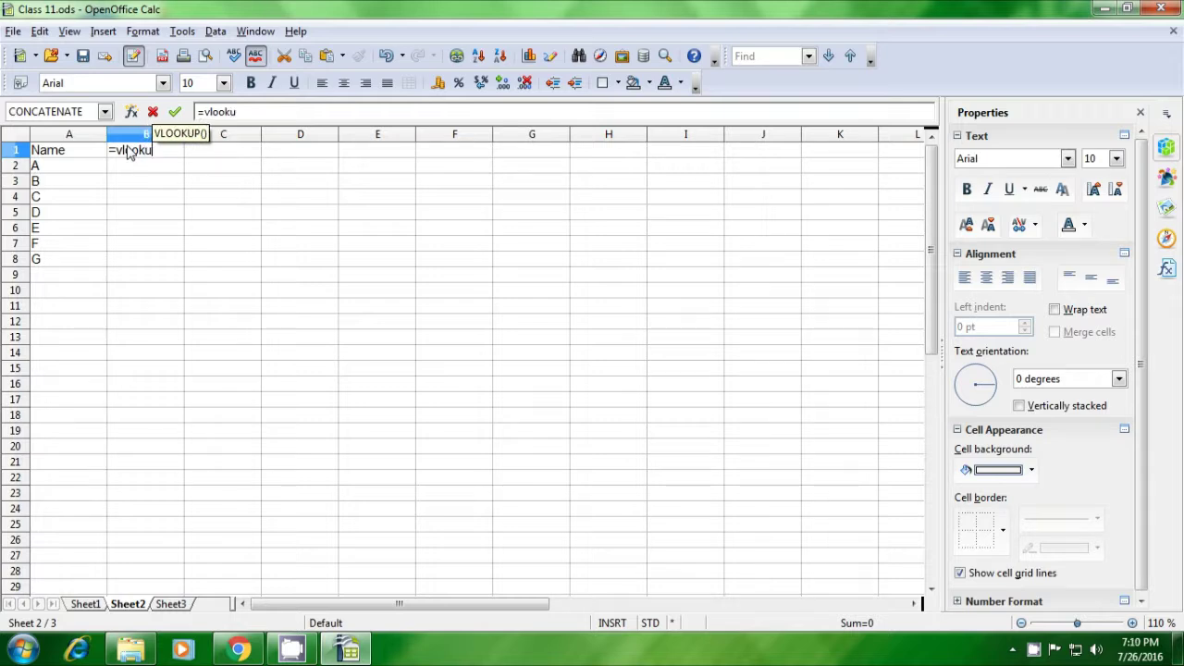
{"action": "type", "text": "p("}
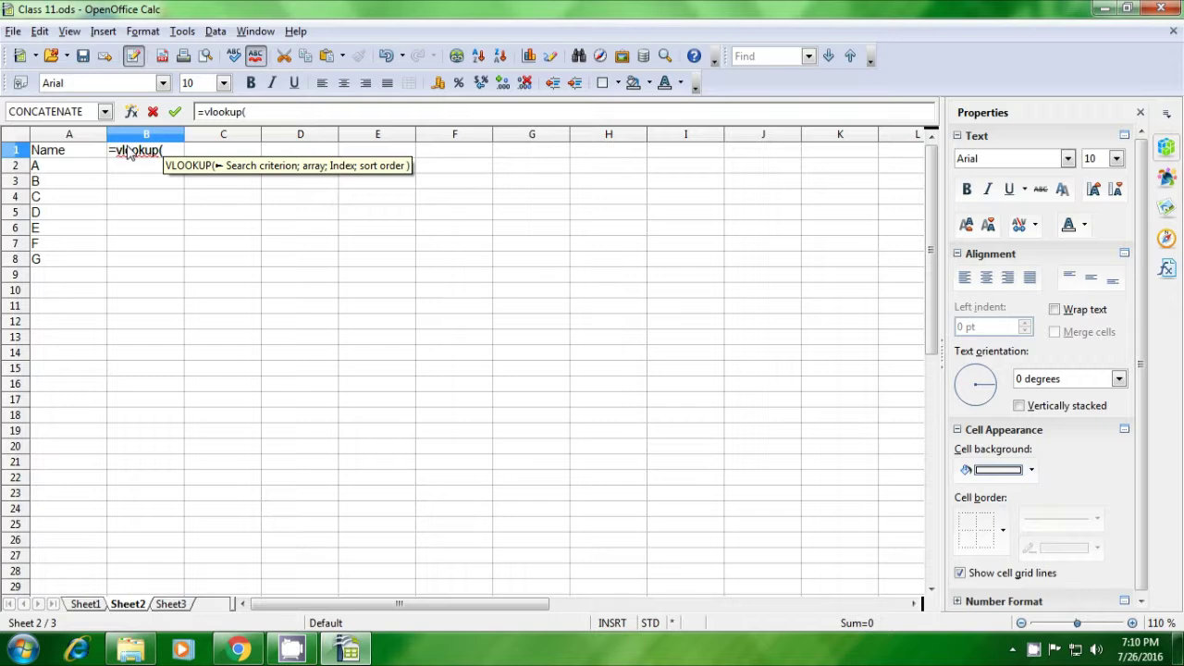
{"action": "left_click", "coordinate": [68, 155]}
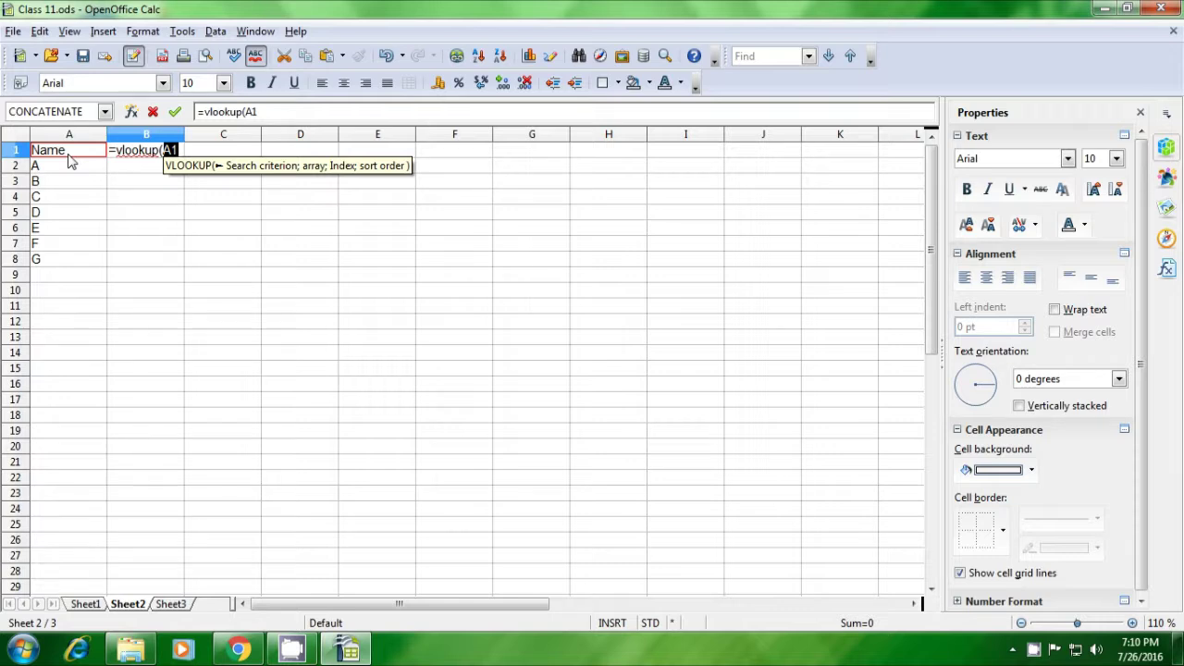
{"action": "type", "text": ";"}
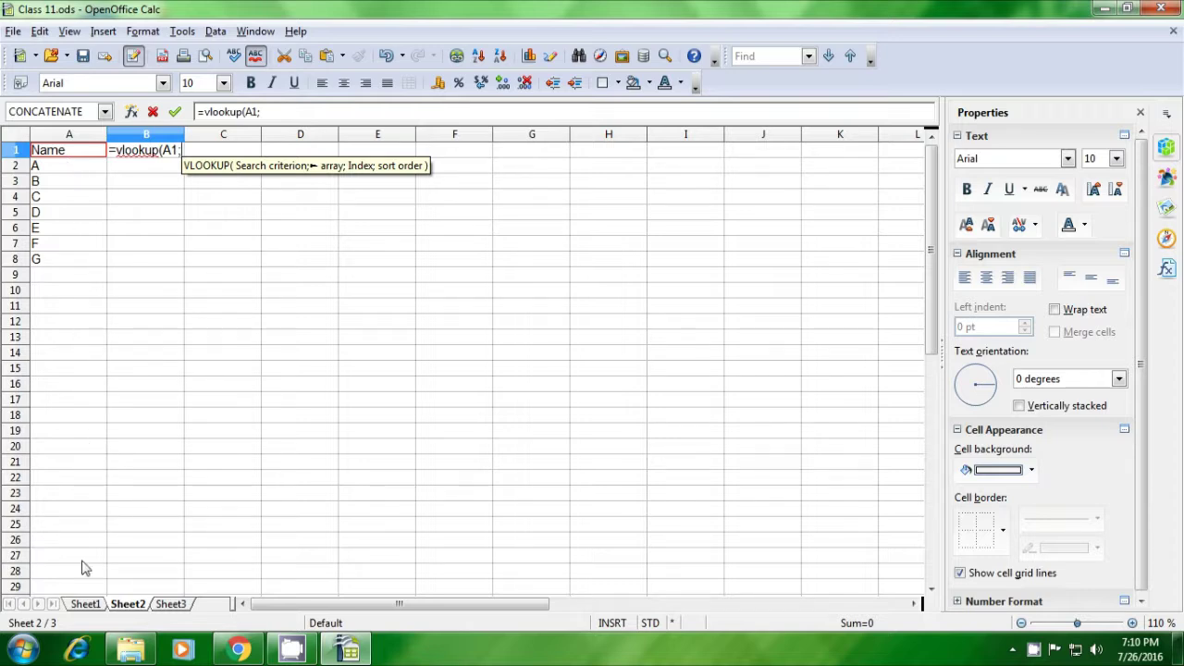
{"action": "left_click", "coordinate": [83, 605]}
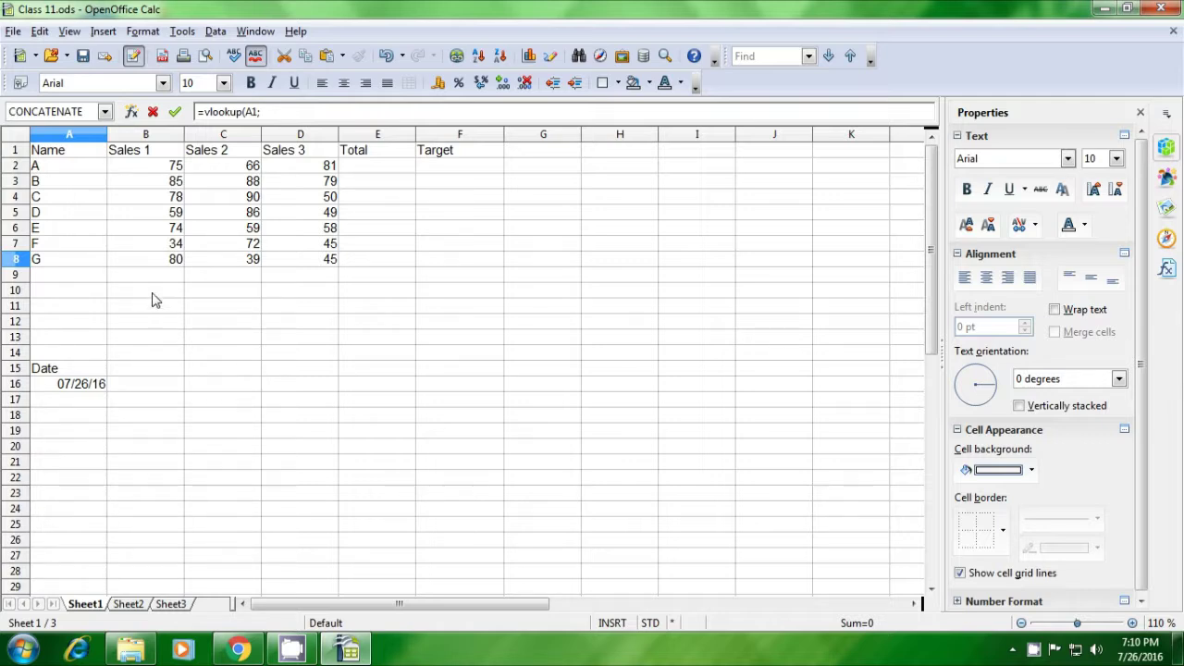
{"action": "left_click_drag", "start_coordinate": [100, 155], "coordinate": [440, 273]}
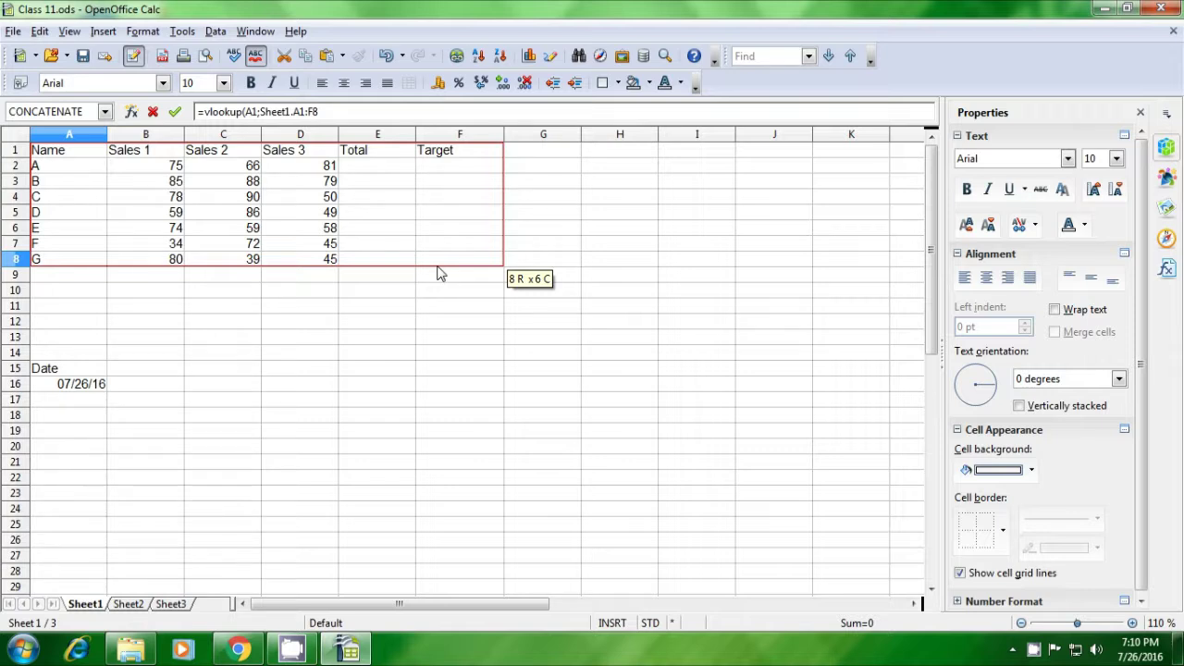
- Complete the VLOOKUP formula with index 2 and sort order 0, and enter it in the cell
{"action": "type", "text": ";"}
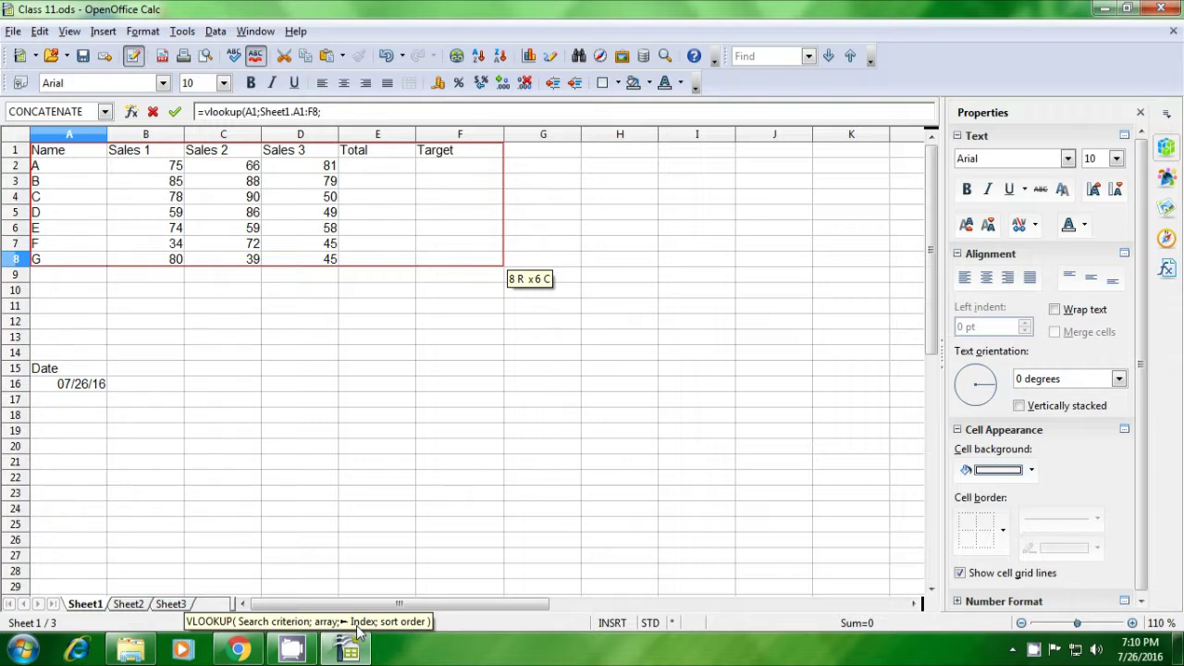
{"action": "type", "text": "2"}
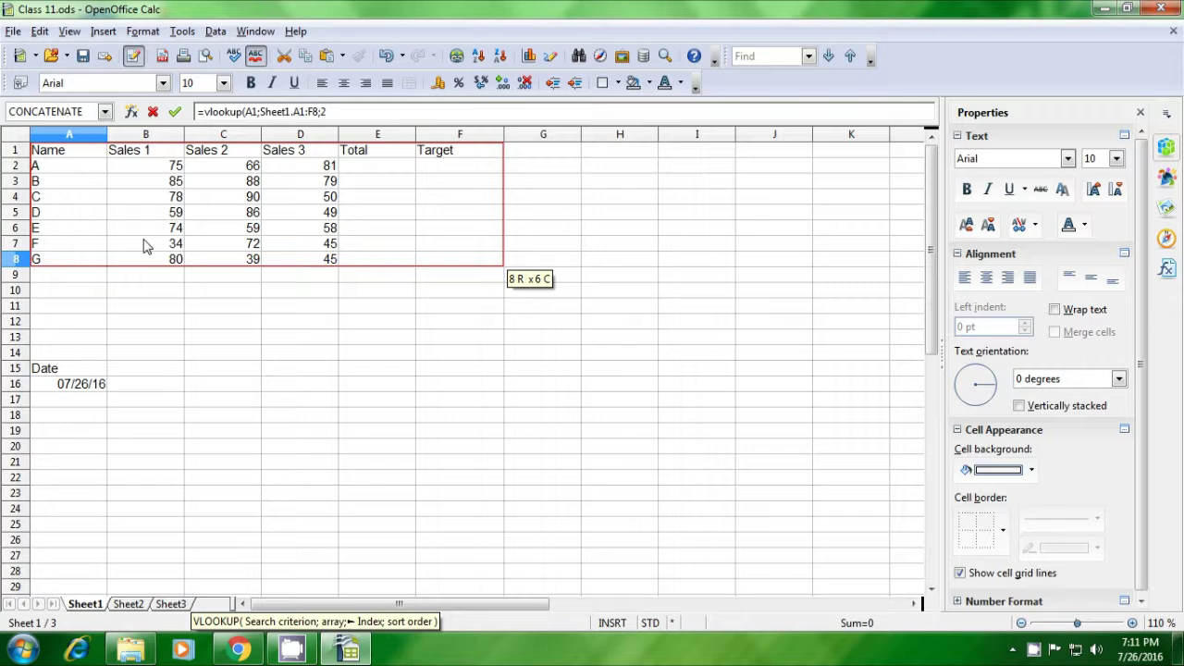
{"action": "type", "text": ";"}
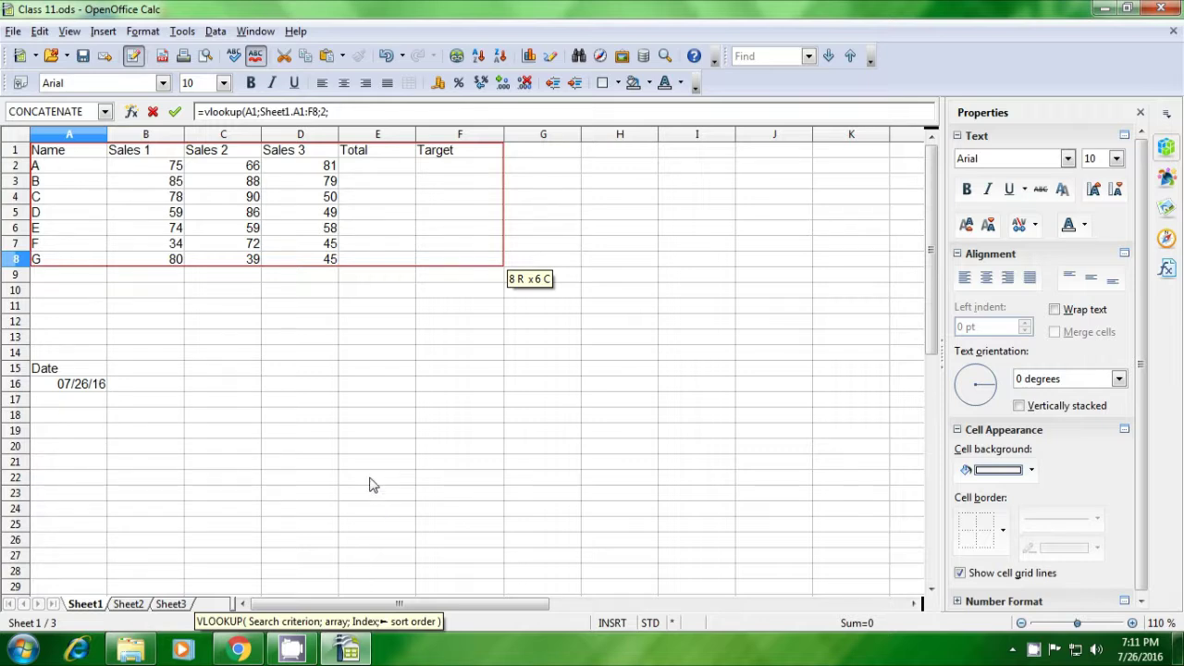
{"action": "type", "text": "0"}
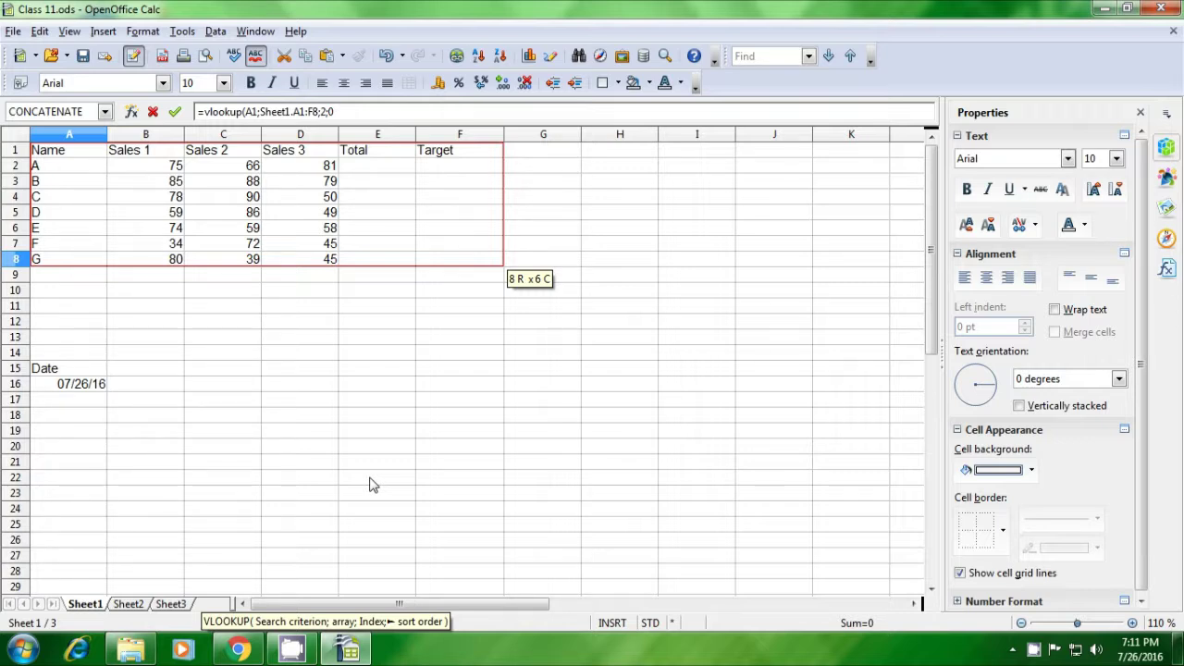
{"action": "type", "text": ")"}
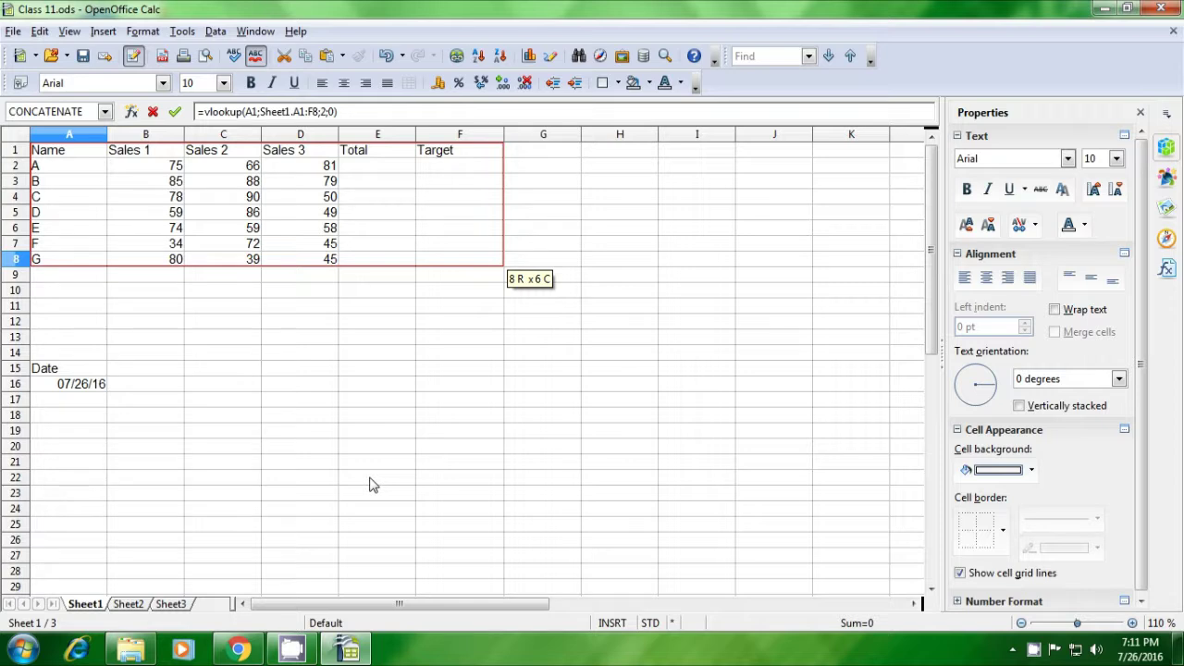
{"action": "key", "text": "Escape"}
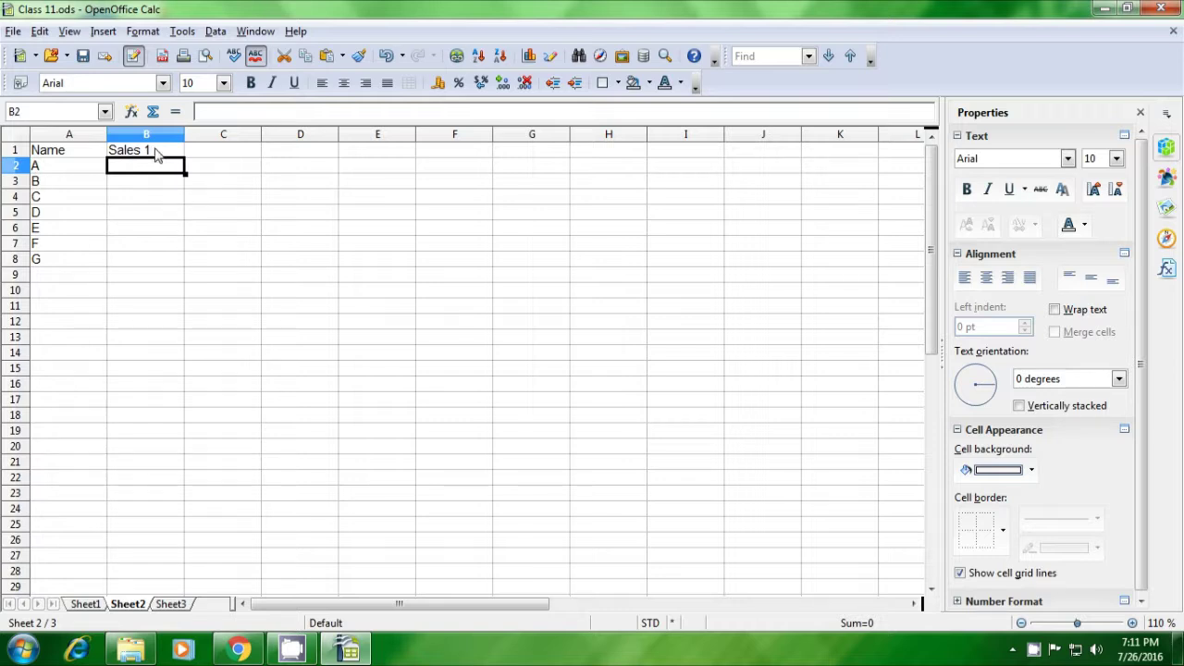
{"action": "left_click", "coordinate": [161, 190]}
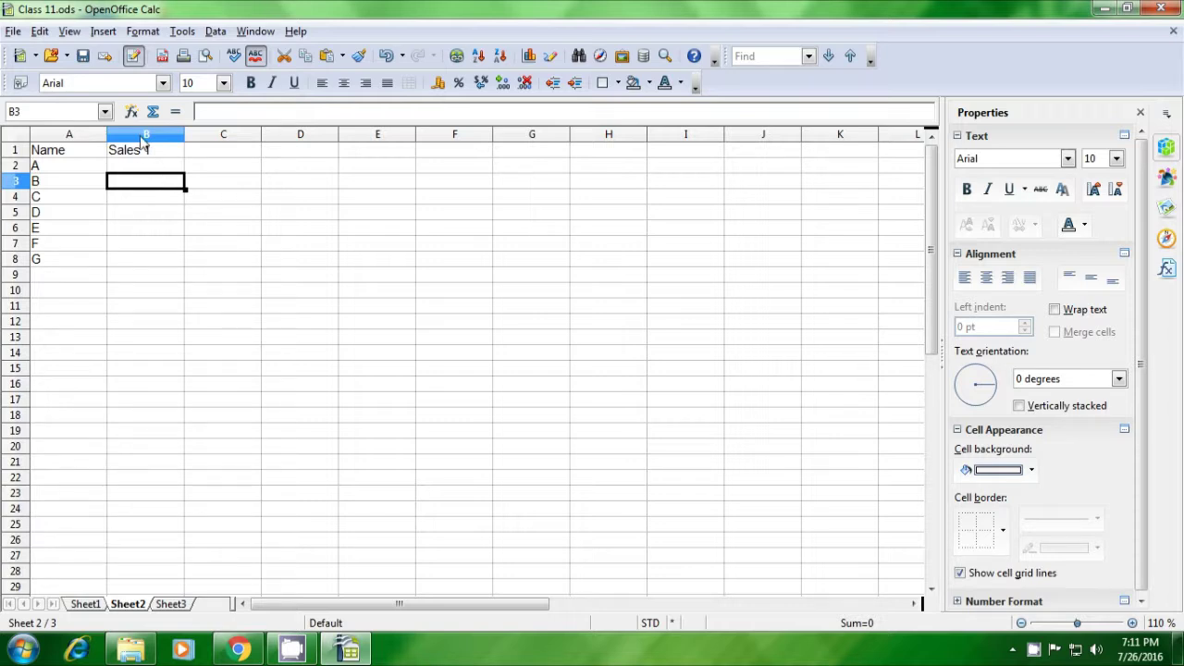
- Fill the VLOOKUP formula from B1 down to B10 on Sheet2
{"action": "left_click", "coordinate": [140, 153]}
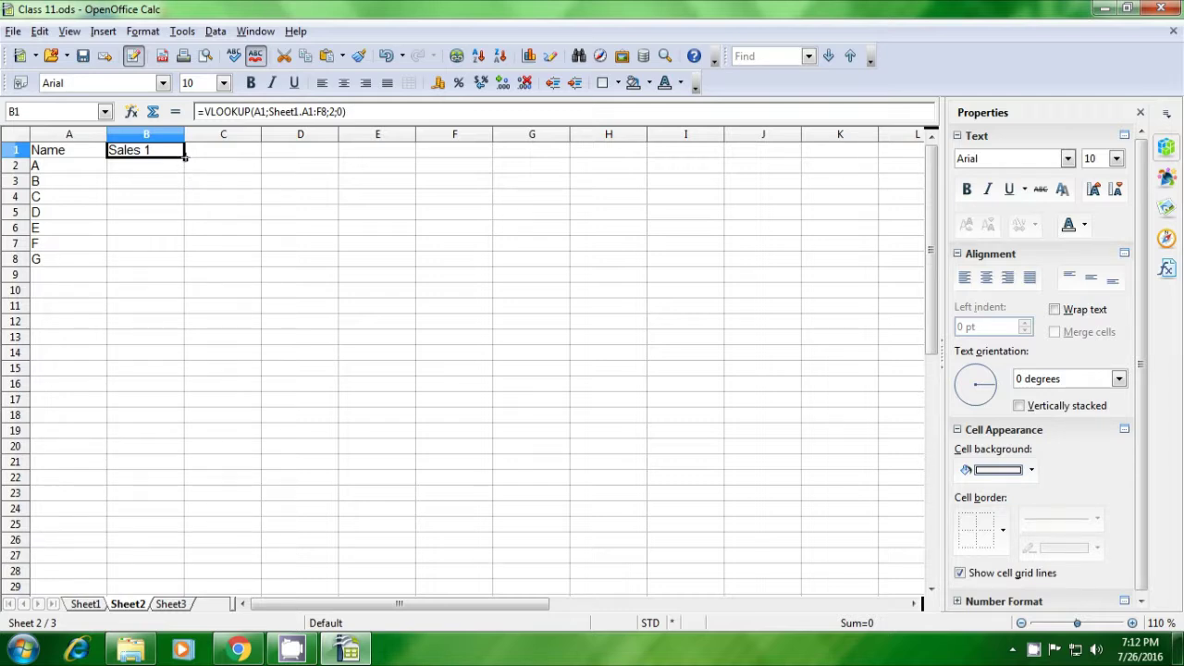
{"action": "left_click_drag", "start_coordinate": [185, 158], "coordinate": [181, 278]}
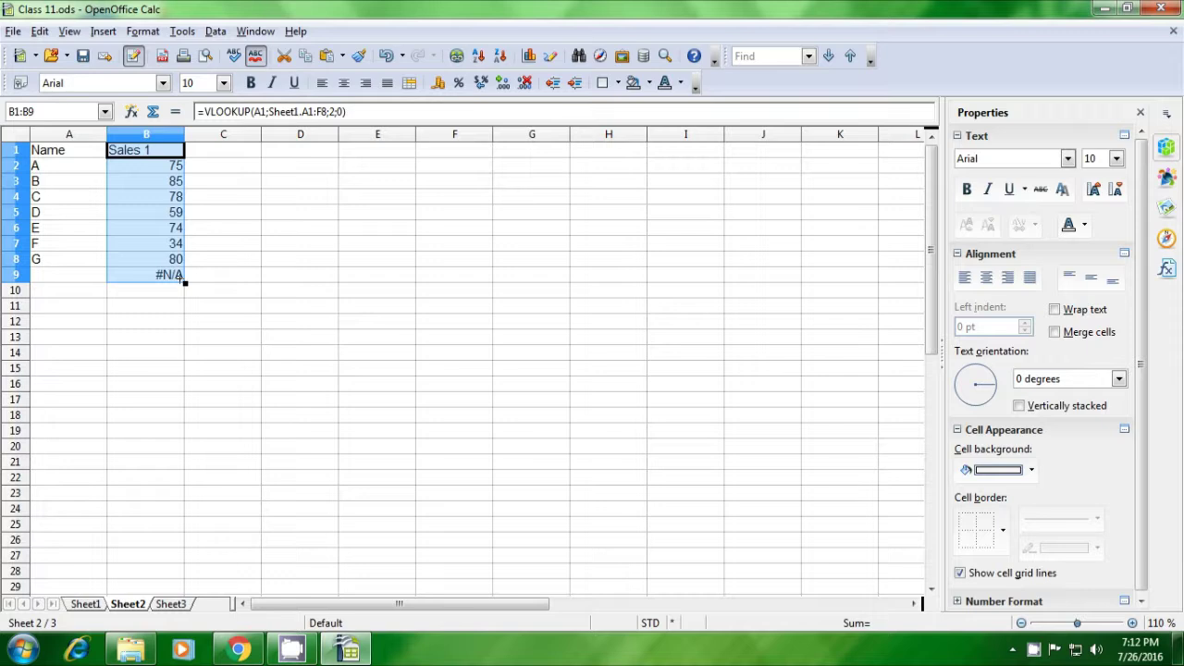
{"action": "left_click_drag", "start_coordinate": [185, 281], "coordinate": [188, 294]}
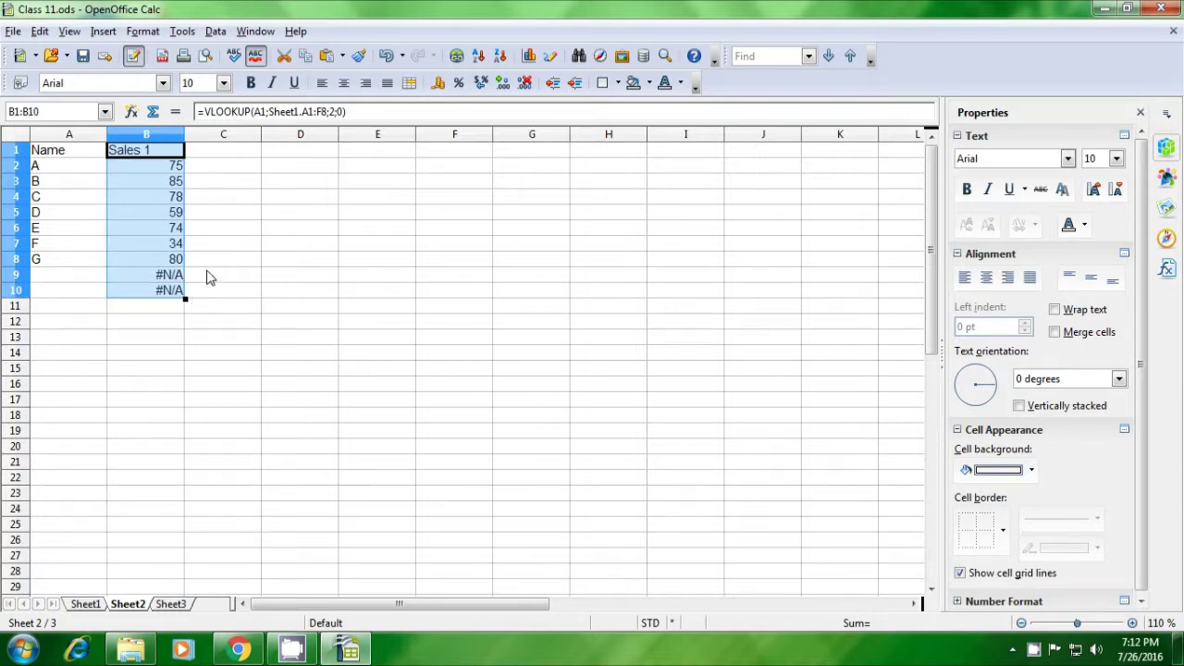
{"action": "left_click", "coordinate": [210, 274]}
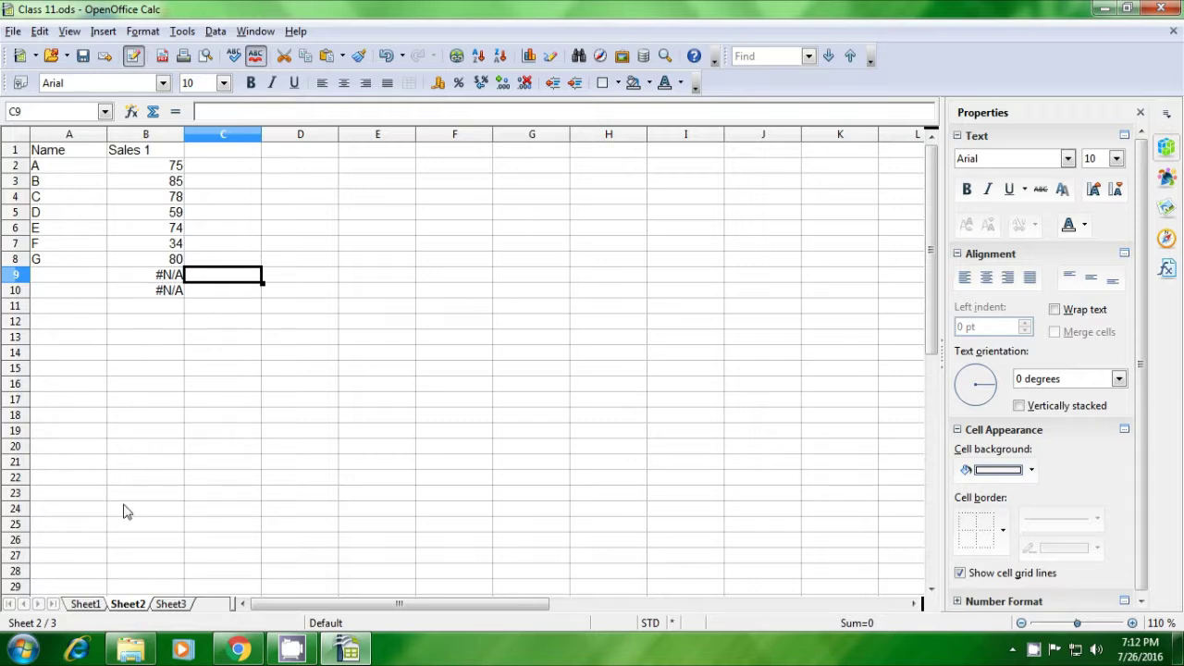
- Add the names H and I in cells A9 and A10 of Sheet1
{"action": "left_click", "coordinate": [87, 603]}
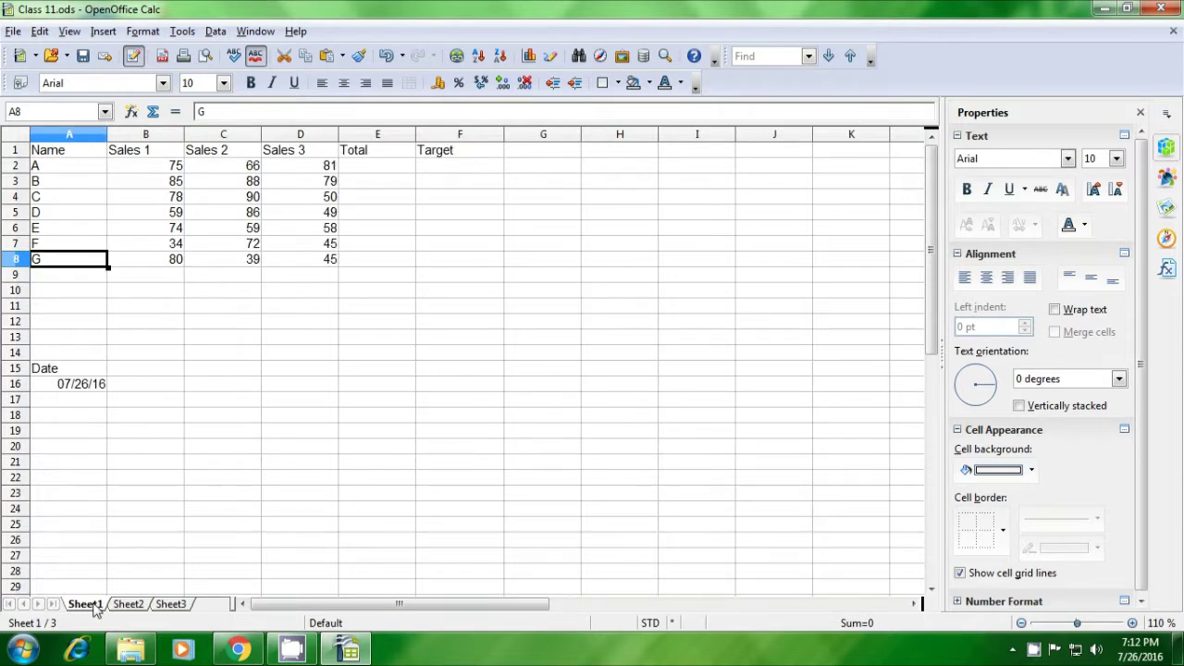
{"action": "left_click", "coordinate": [66, 281]}
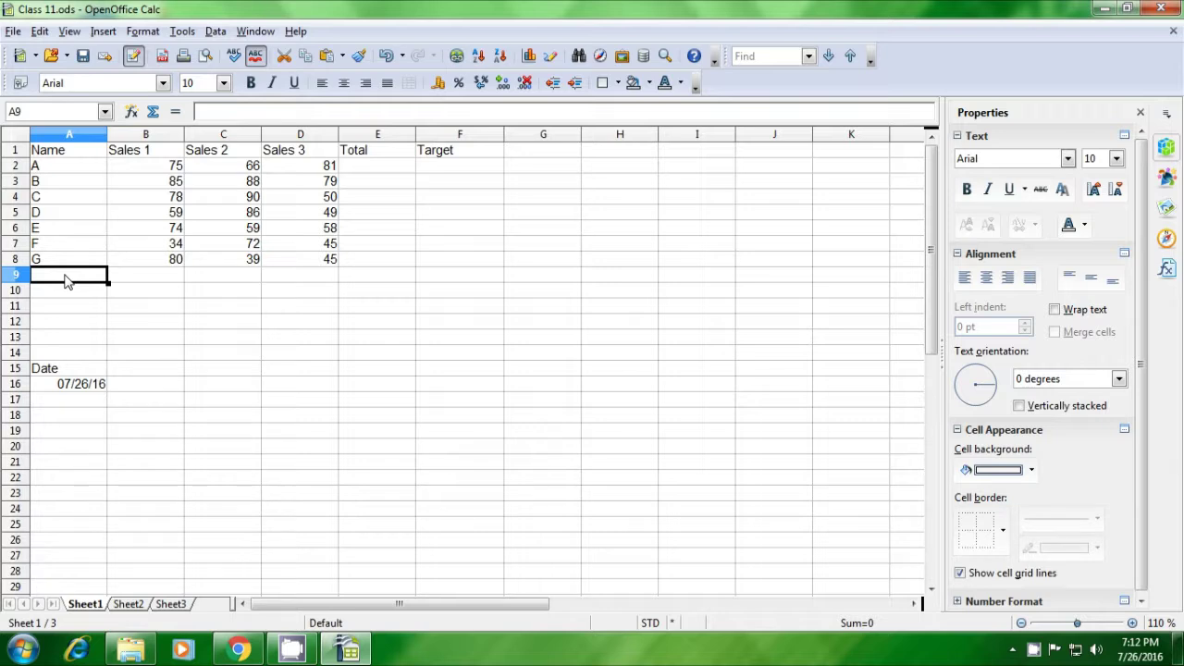
{"action": "type", "text": "H"}
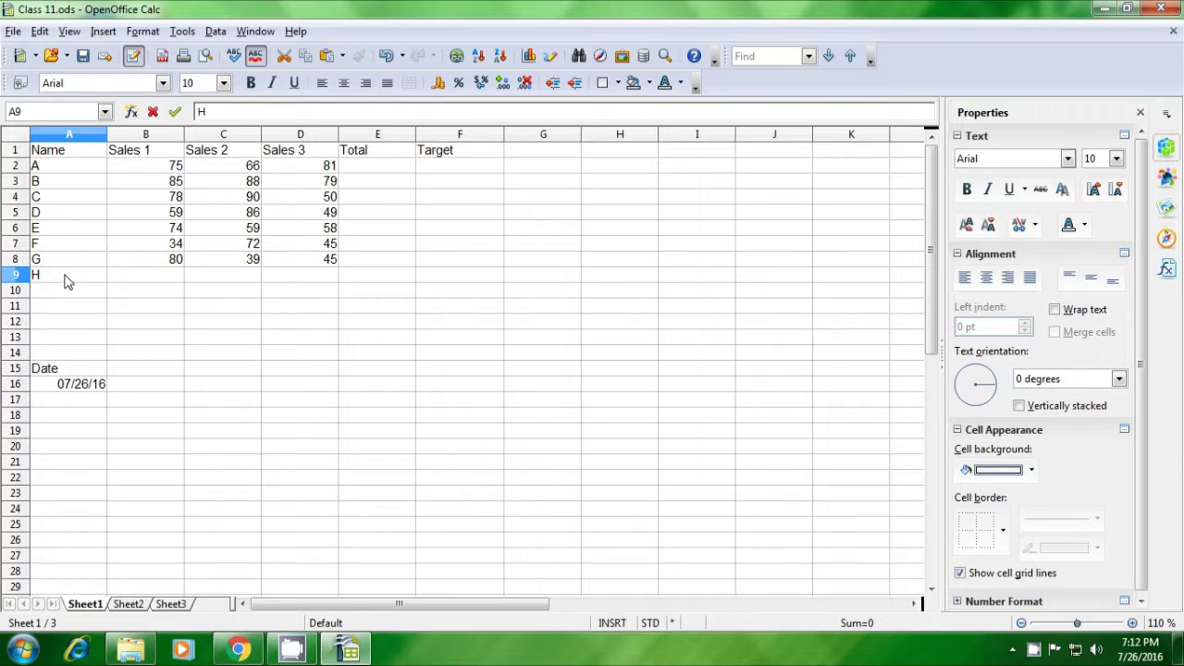
{"action": "key", "text": "Return"}
{"action": "type", "text": "I"}
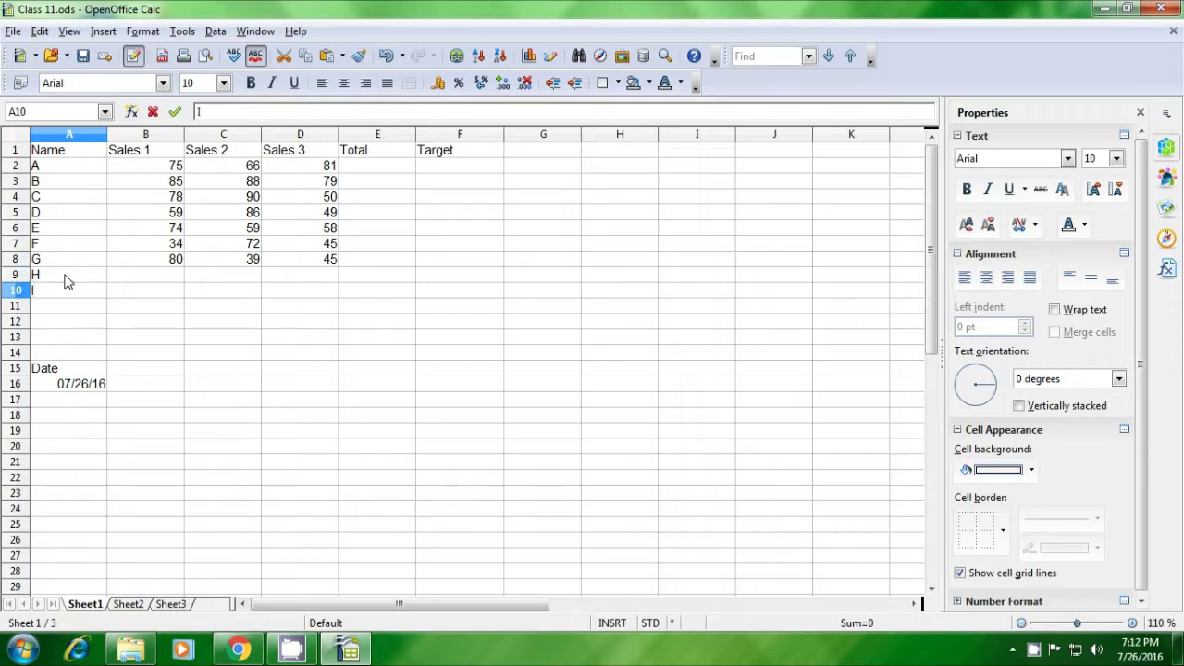
{"action": "key", "text": "Tab"}
{"action": "key", "text": "Up"}
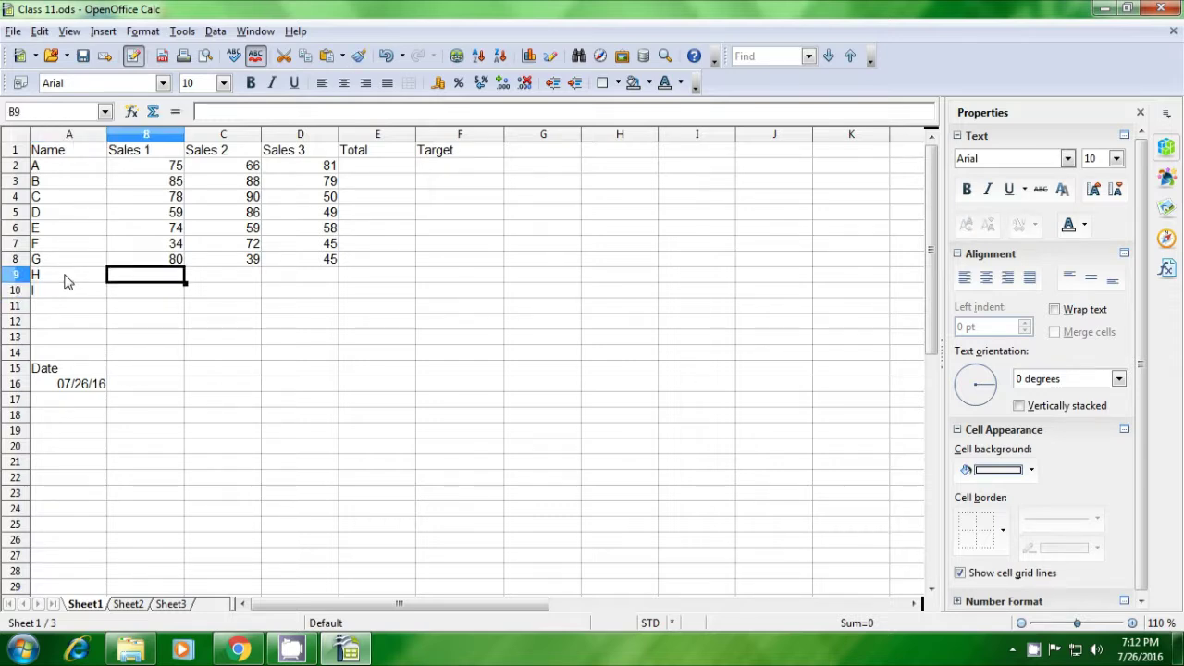
- Enter the Sales 1 values 81 for H and 82 for I in Sheet1 cells B9 and B10
{"action": "type", "text": "81"}
{"action": "key", "text": "Return"}
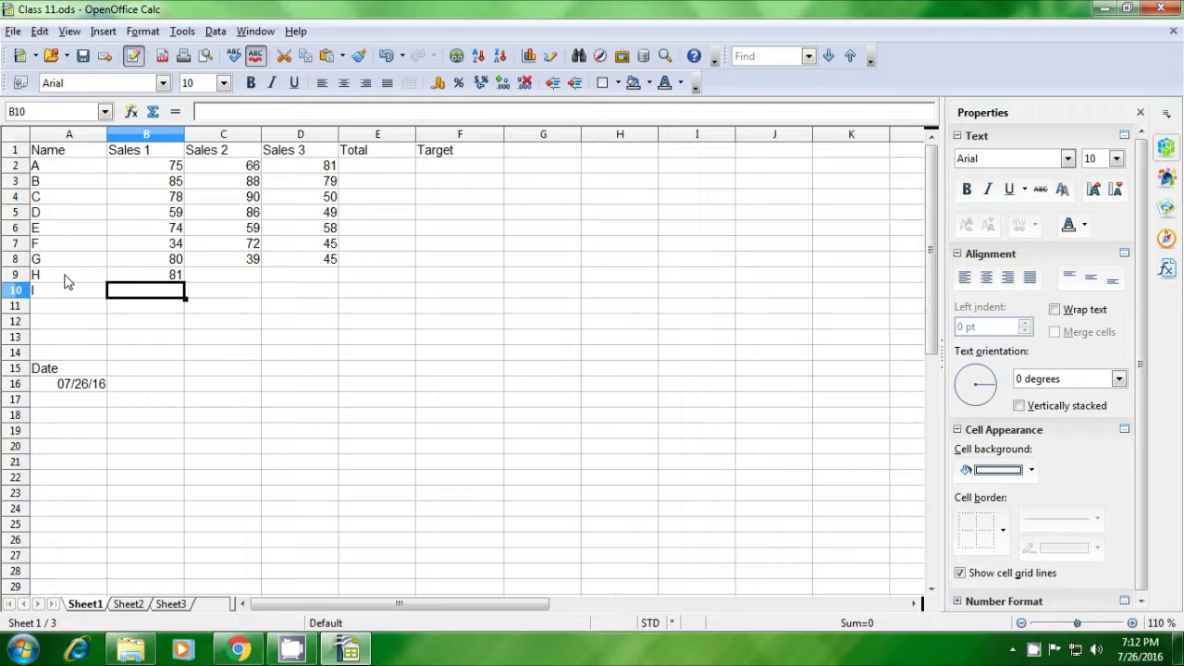
{"action": "type", "text": "82"}
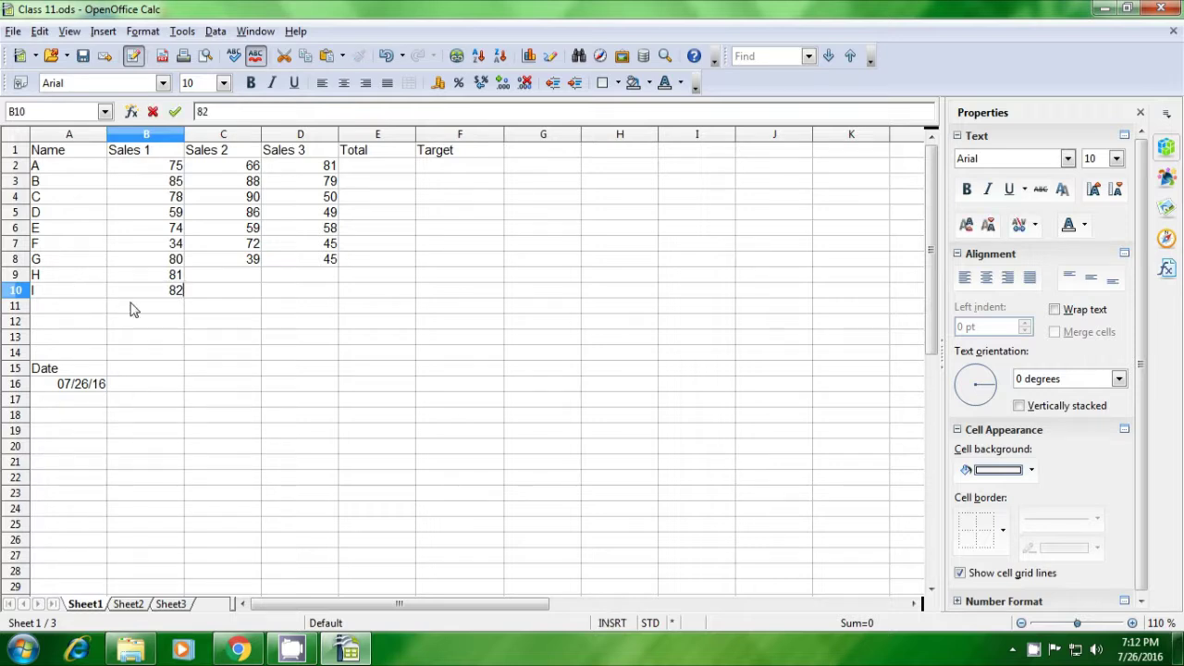
{"action": "key", "text": "Return"}
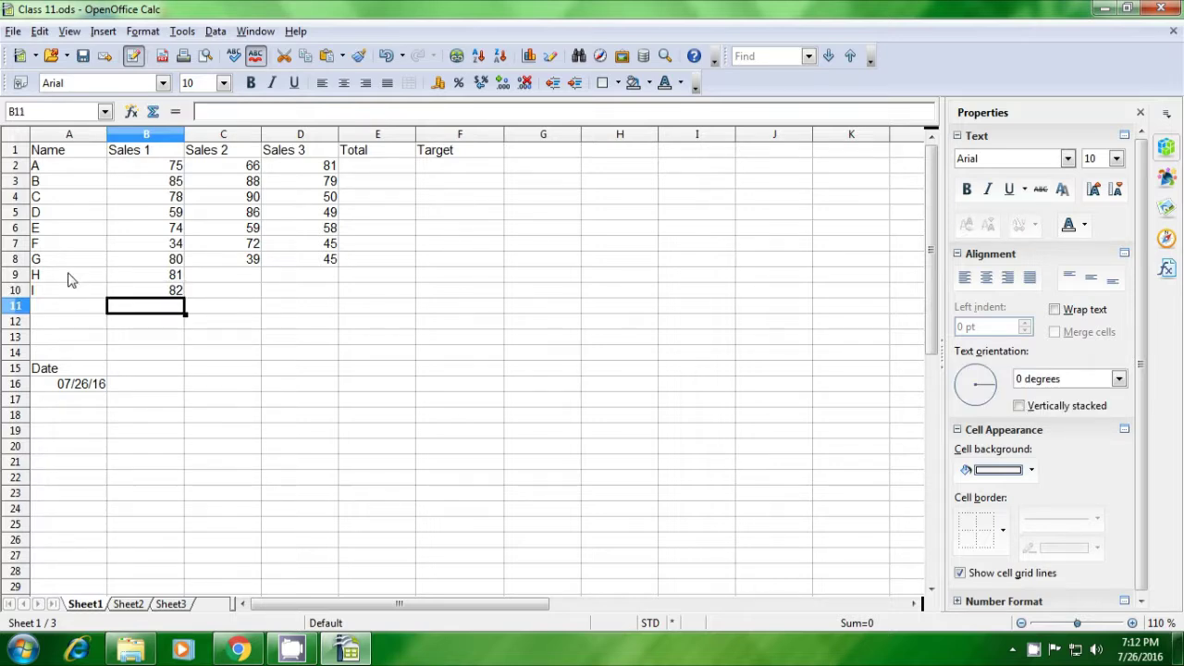
- Copy the names H and I from Sheet1 A9:A10 into Sheet2 starting at cell A9
{"action": "left_click_drag", "start_coordinate": [70, 279], "coordinate": [69, 299]}
{"action": "key", "text": "ctrl+c"}
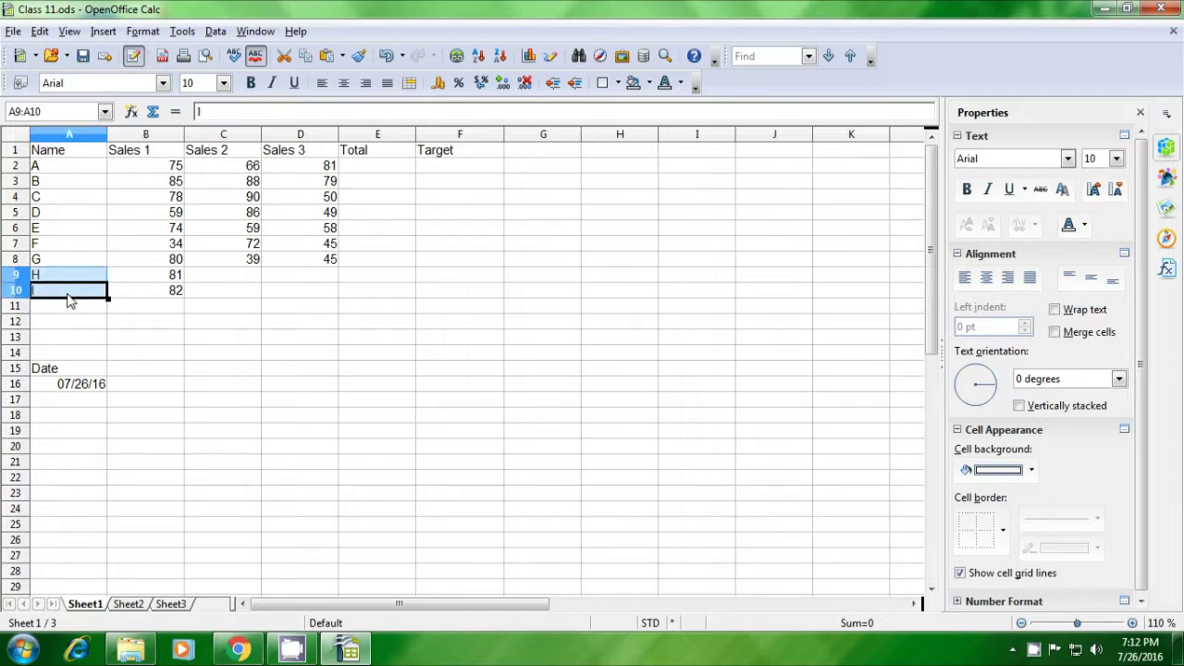
{"action": "left_click", "coordinate": [74, 323]}
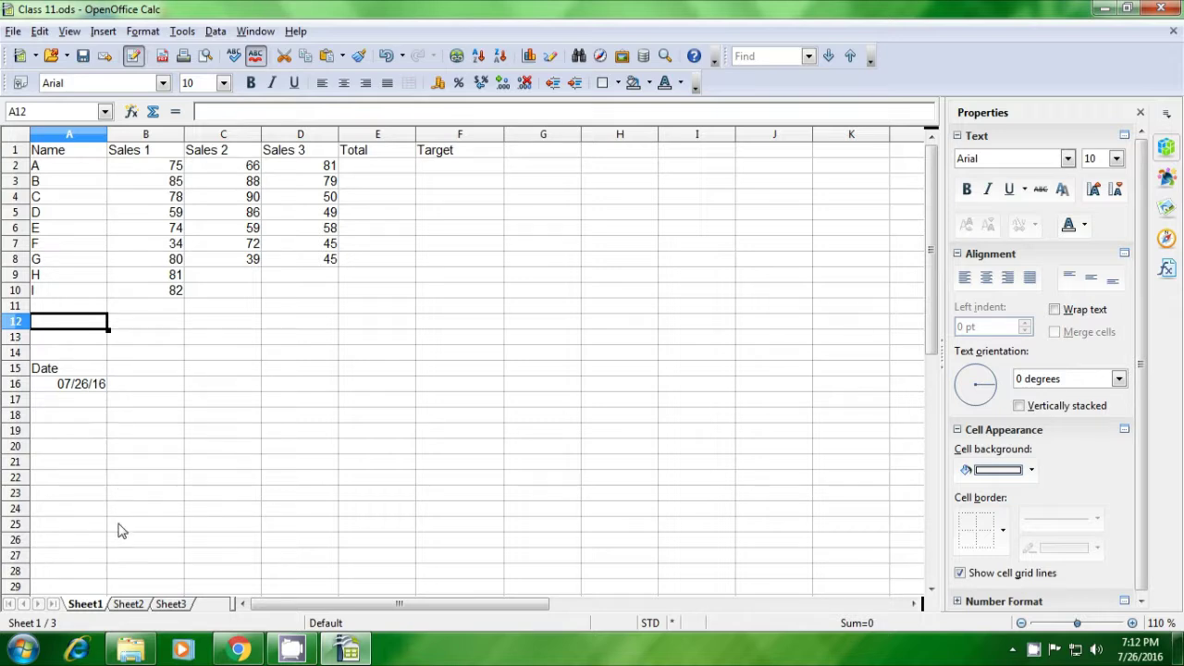
{"action": "left_click", "coordinate": [129, 605]}
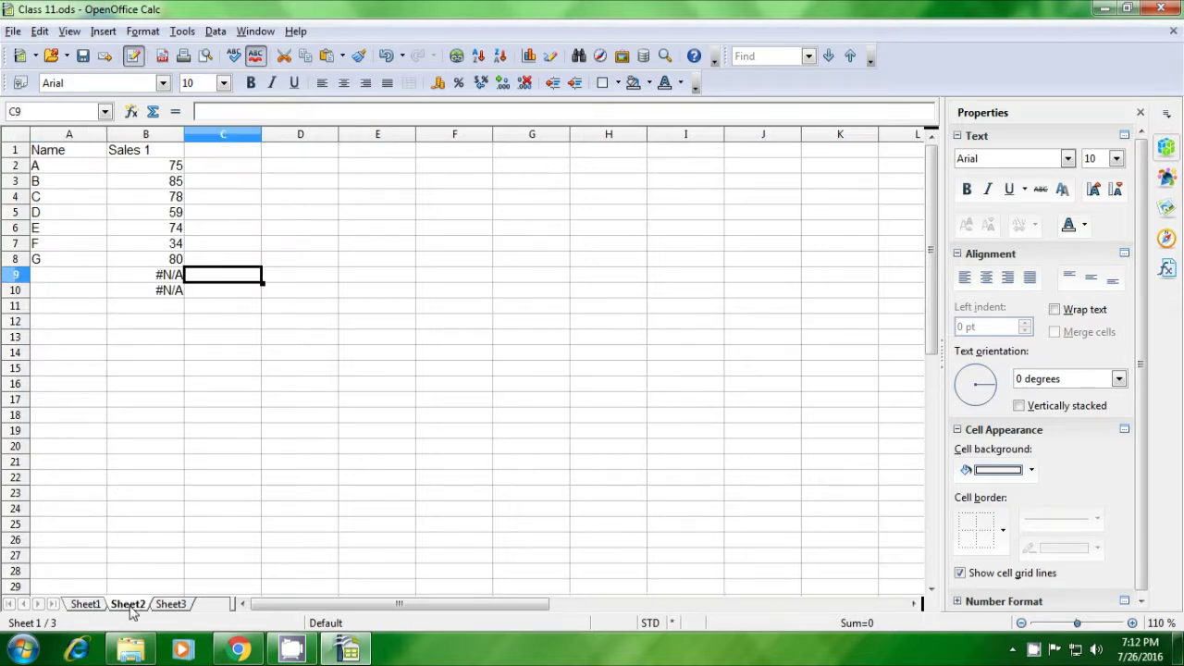
{"action": "left_click", "coordinate": [50, 282]}
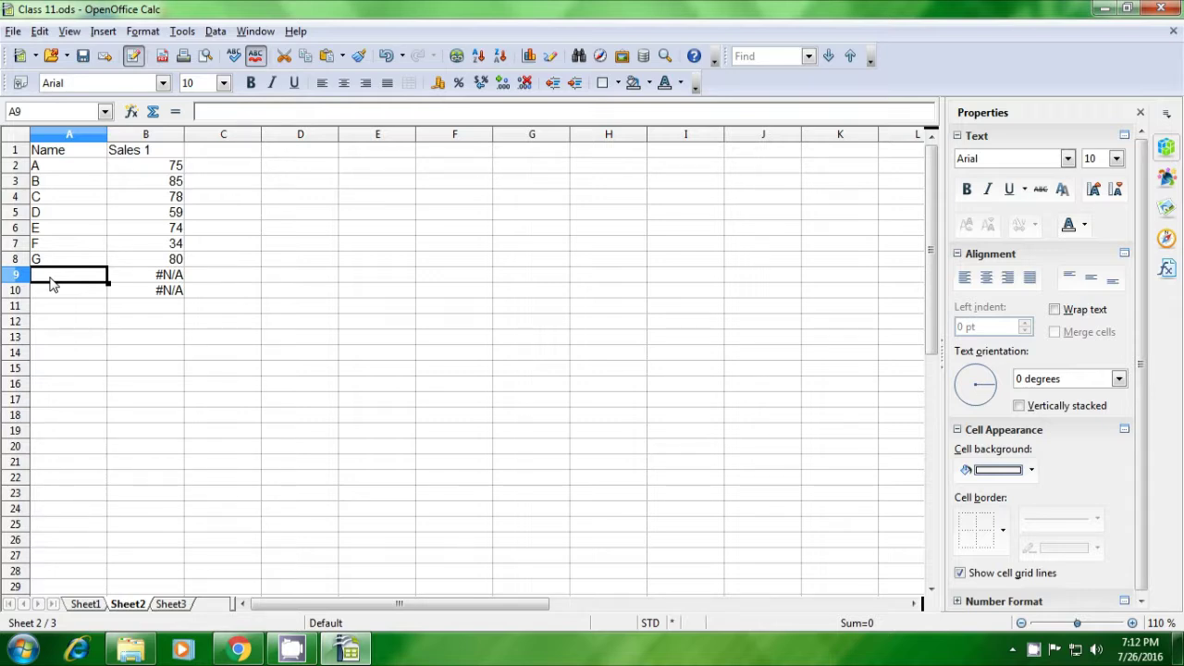
{"action": "key", "text": "ctrl+v"}
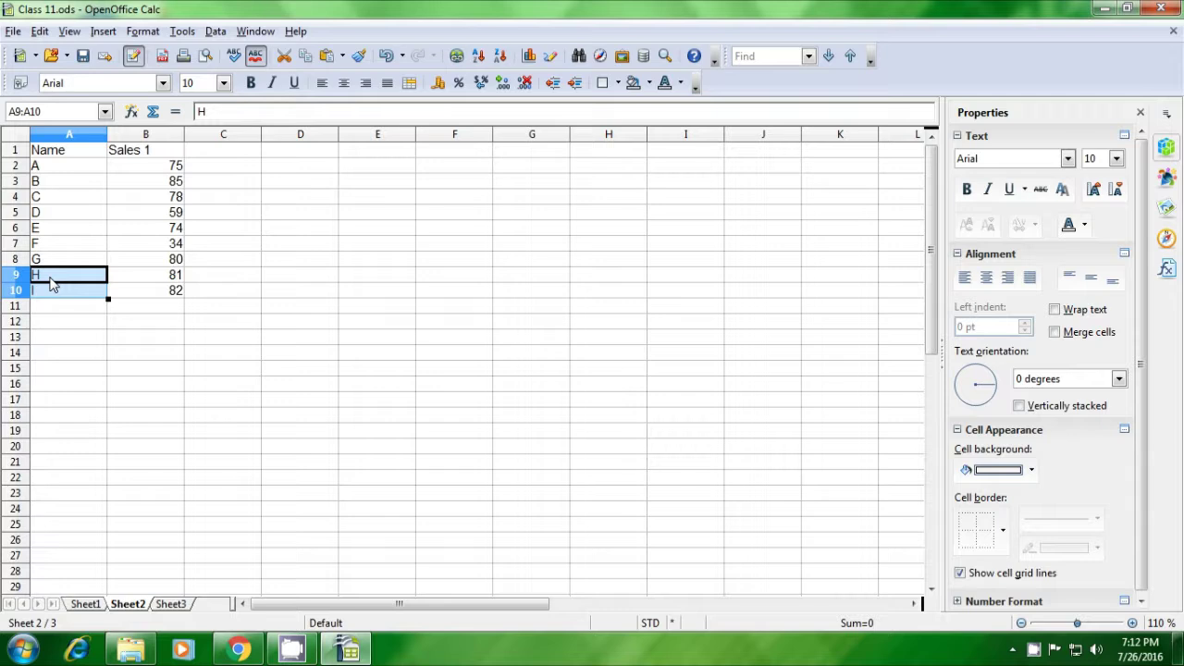
{"action": "left_click", "coordinate": [116, 326]}
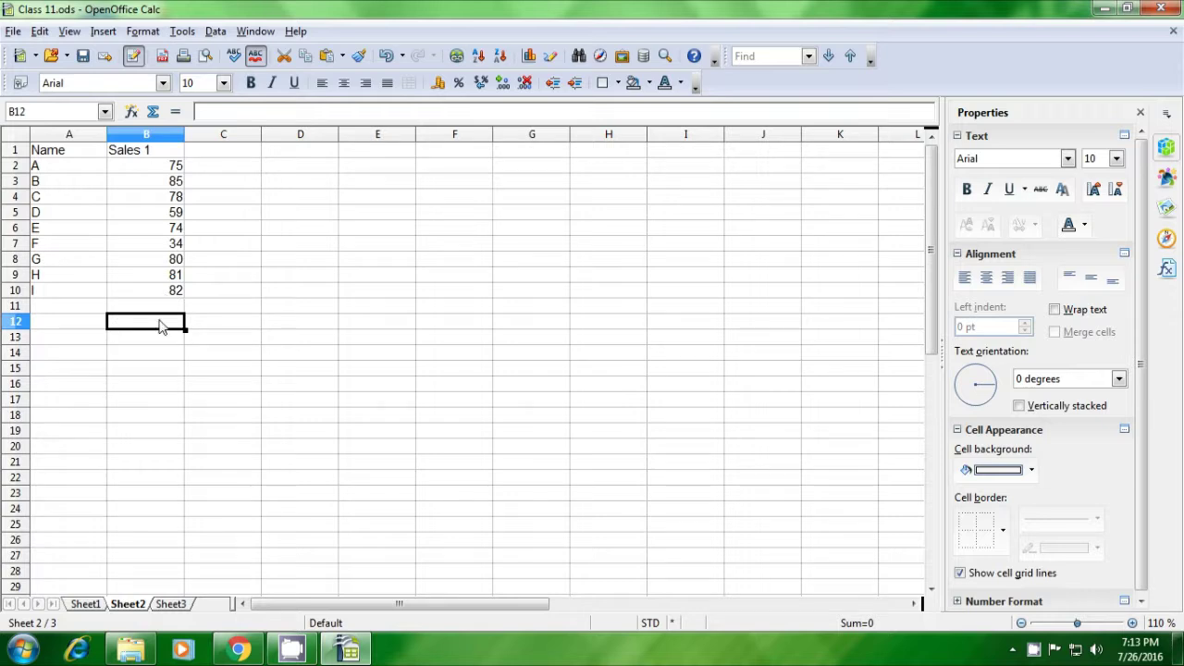
{"action": "left_click", "coordinate": [159, 359]}
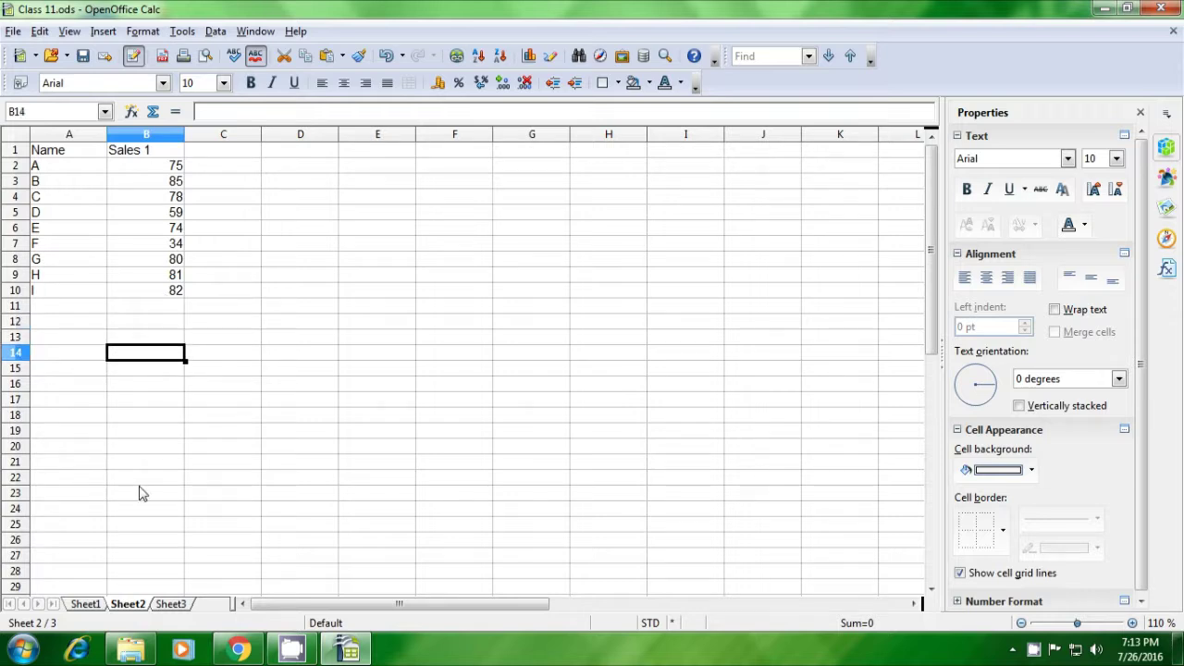
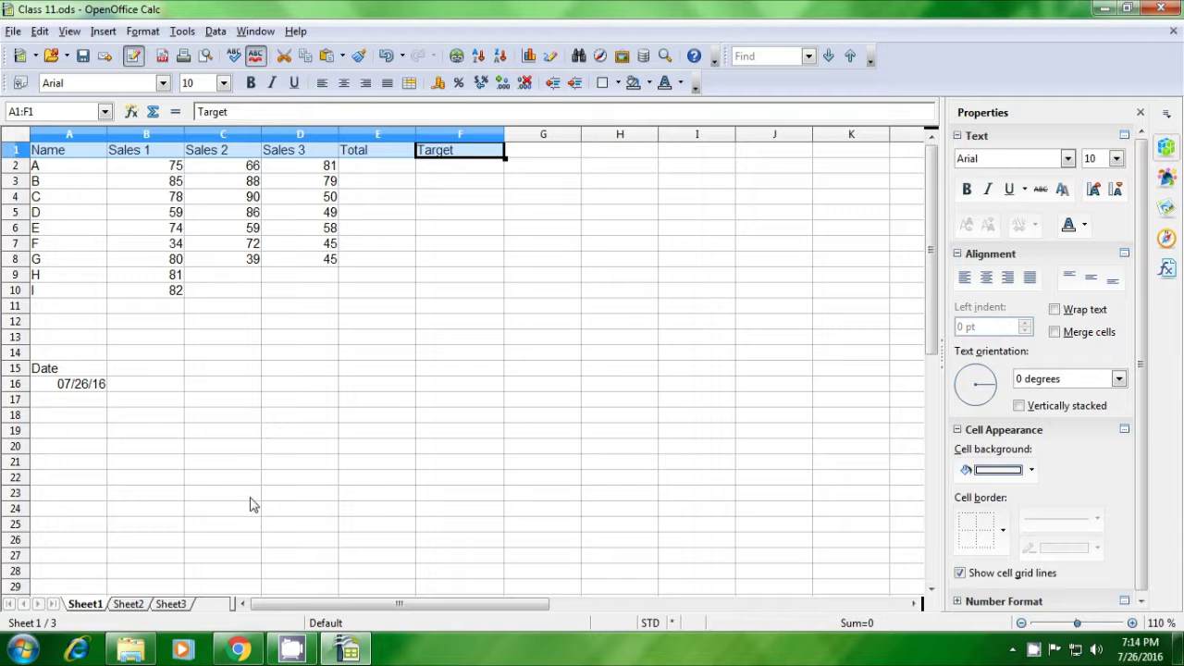
- Paste the copied Sheet1 header row, Name through Target, into A1:F1 of Sheet3
{"action": "left_click", "coordinate": [172, 605]}
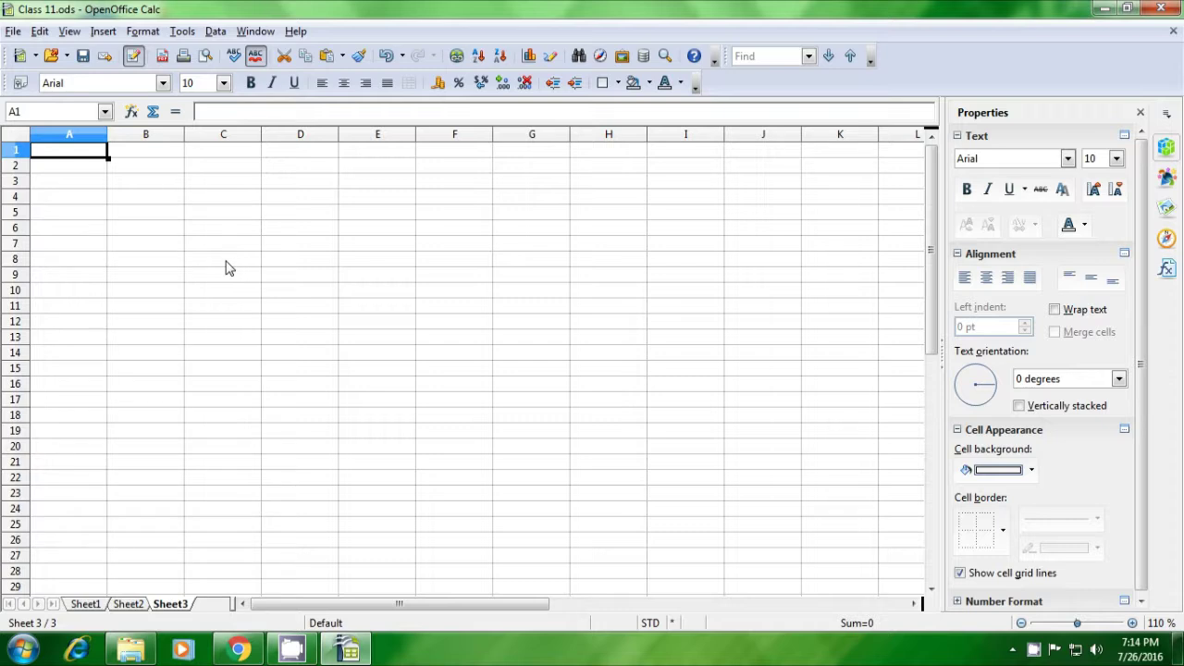
{"action": "type", "text": "Name\tSales 1\tSales 2\tSales 3\tTotal\tTarget"}
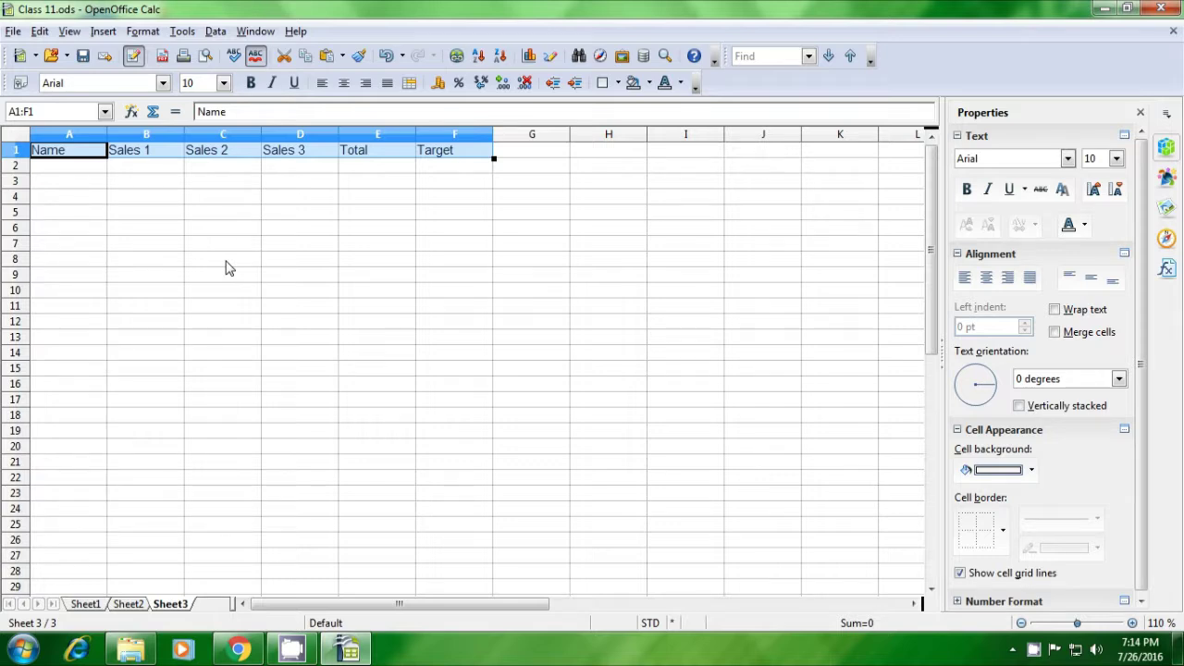
{"action": "left_click", "coordinate": [226, 260]}
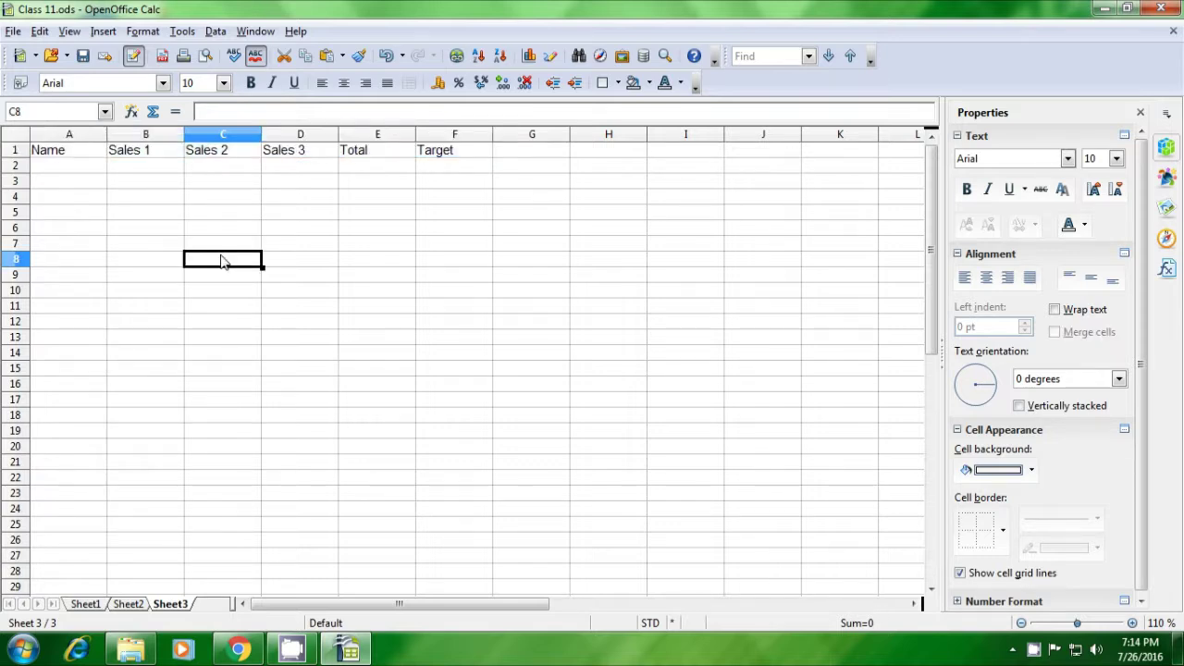
- Begin an HLOOKUP formula in Sheet3 cell A2 with A1 as search criterion and Sheet1 range A1:F10 as array
{"action": "left_click", "coordinate": [87, 173]}
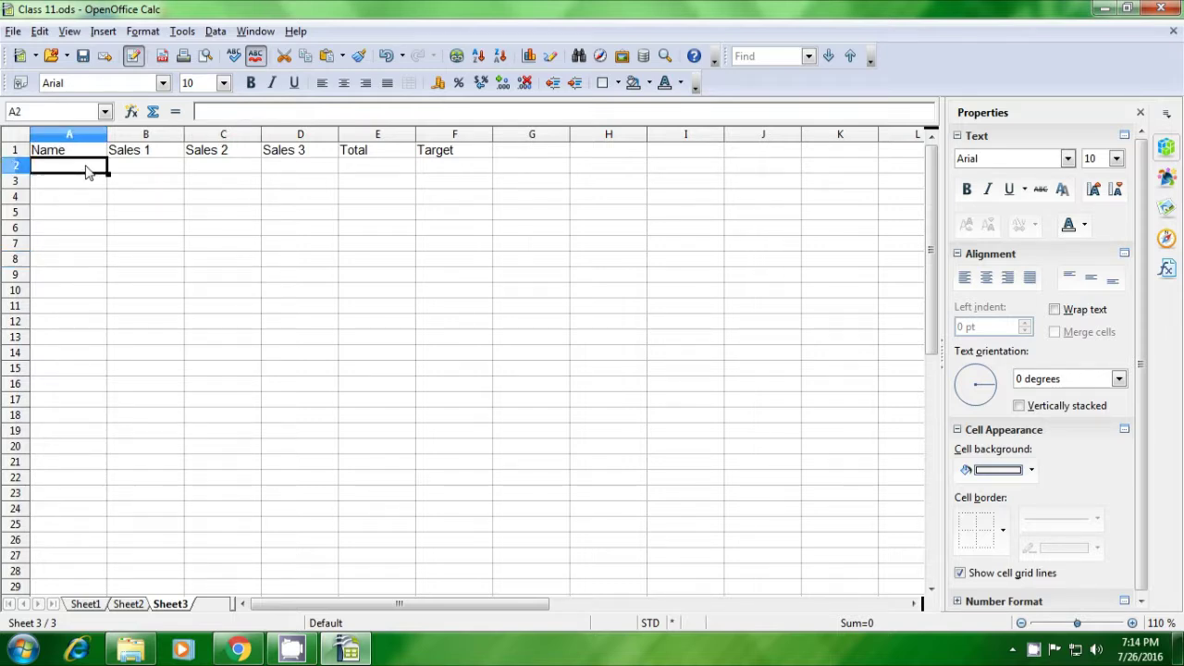
{"action": "type", "text": "=hlookup("}
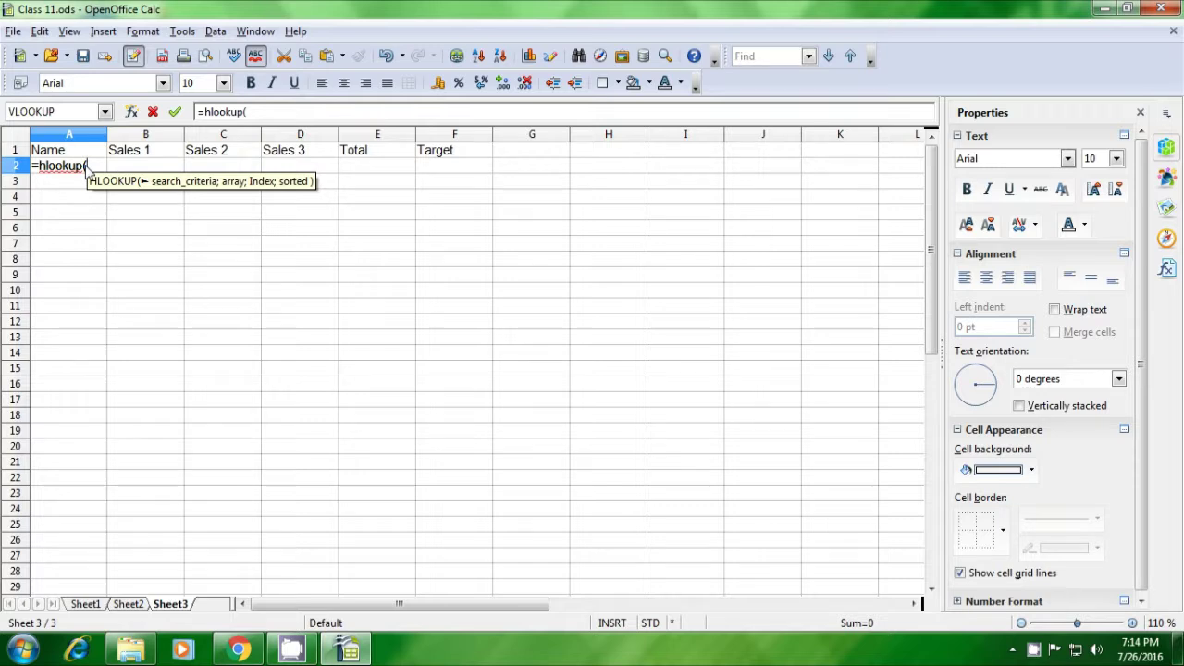
{"action": "left_click", "coordinate": [81, 154]}
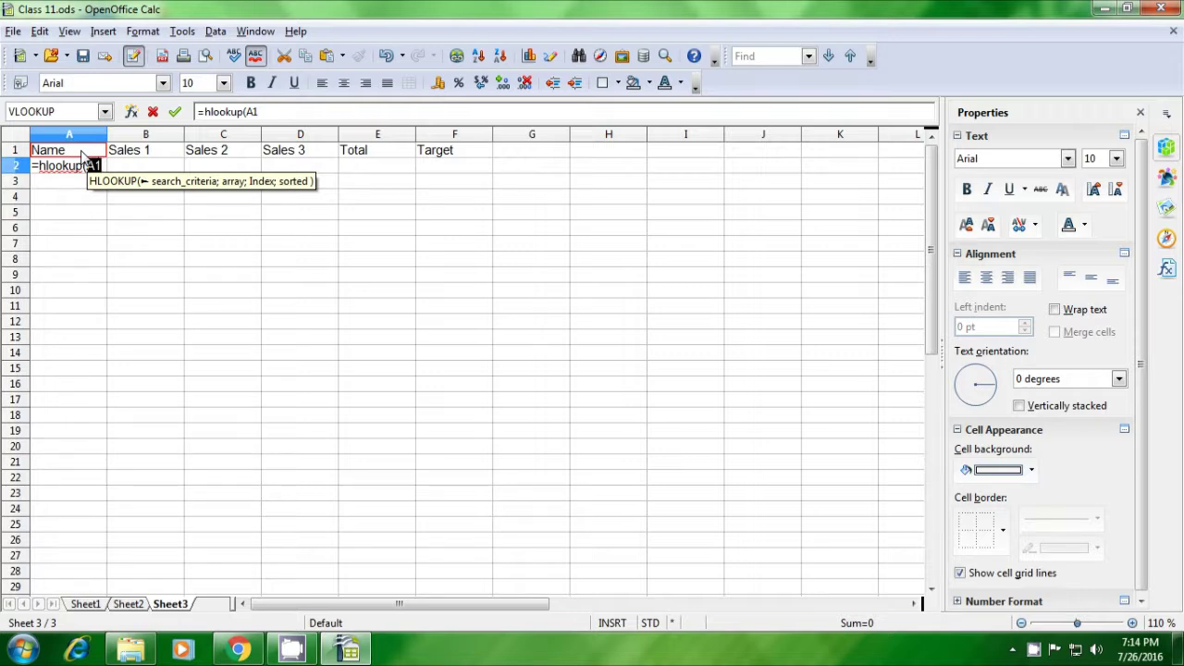
{"action": "type", "text": ";"}
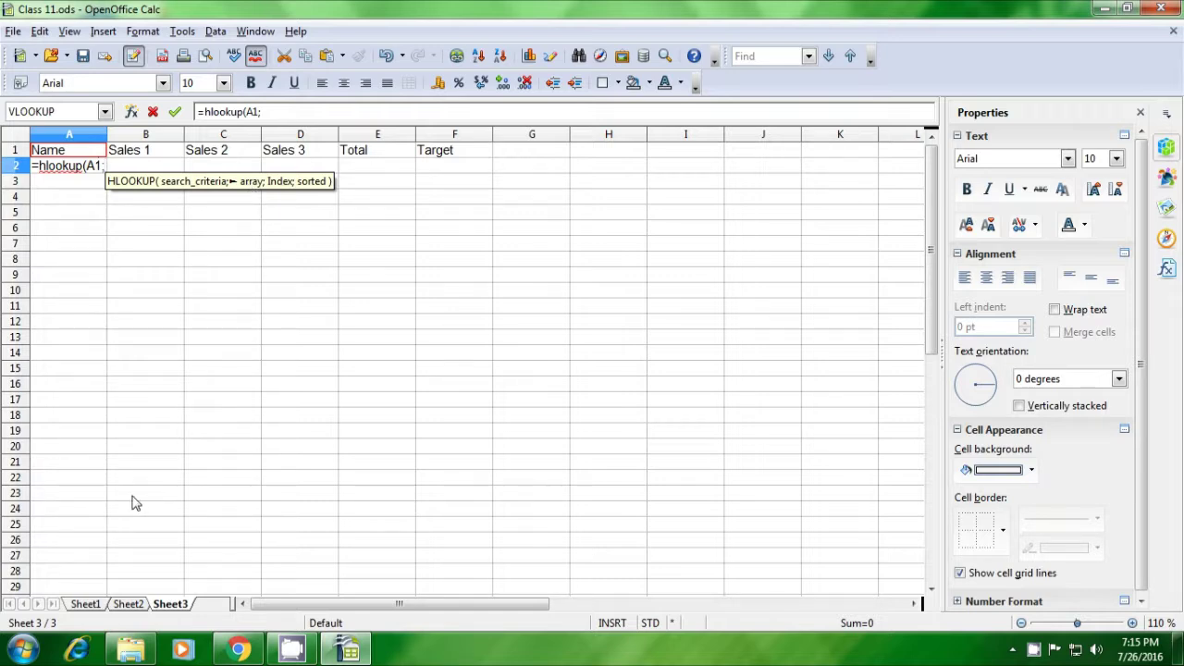
{"action": "left_click", "coordinate": [98, 604]}
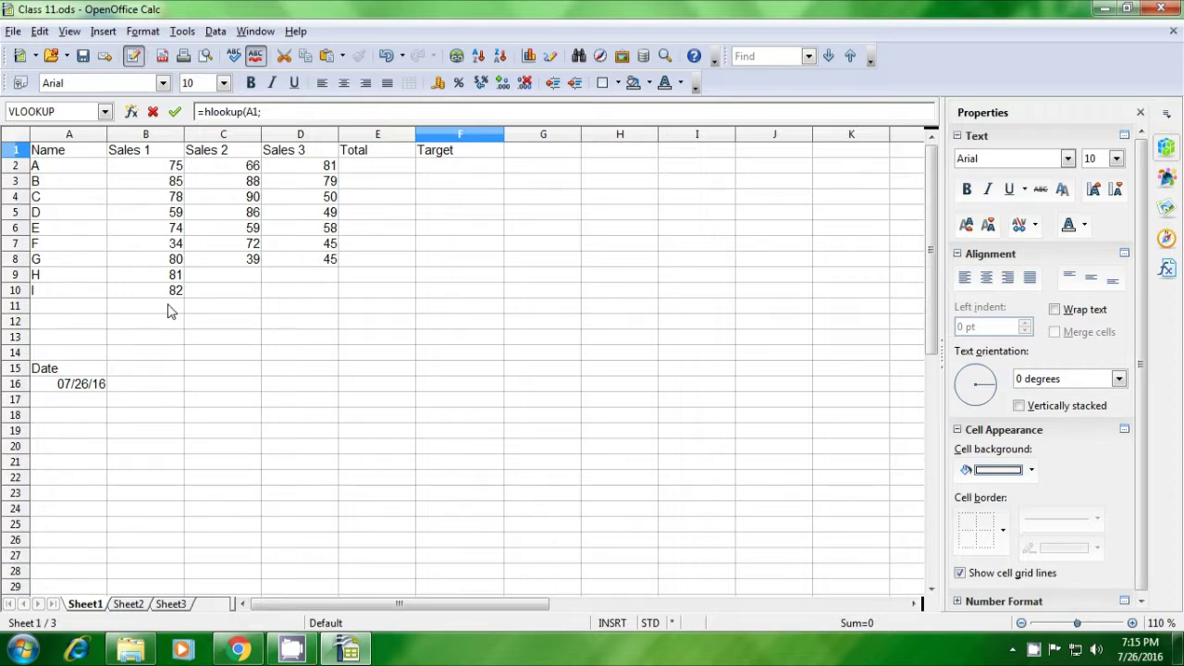
{"action": "left_click", "coordinate": [78, 154]}
{"action": "left_click_drag", "start_coordinate": [78, 168], "coordinate": [446, 296]}
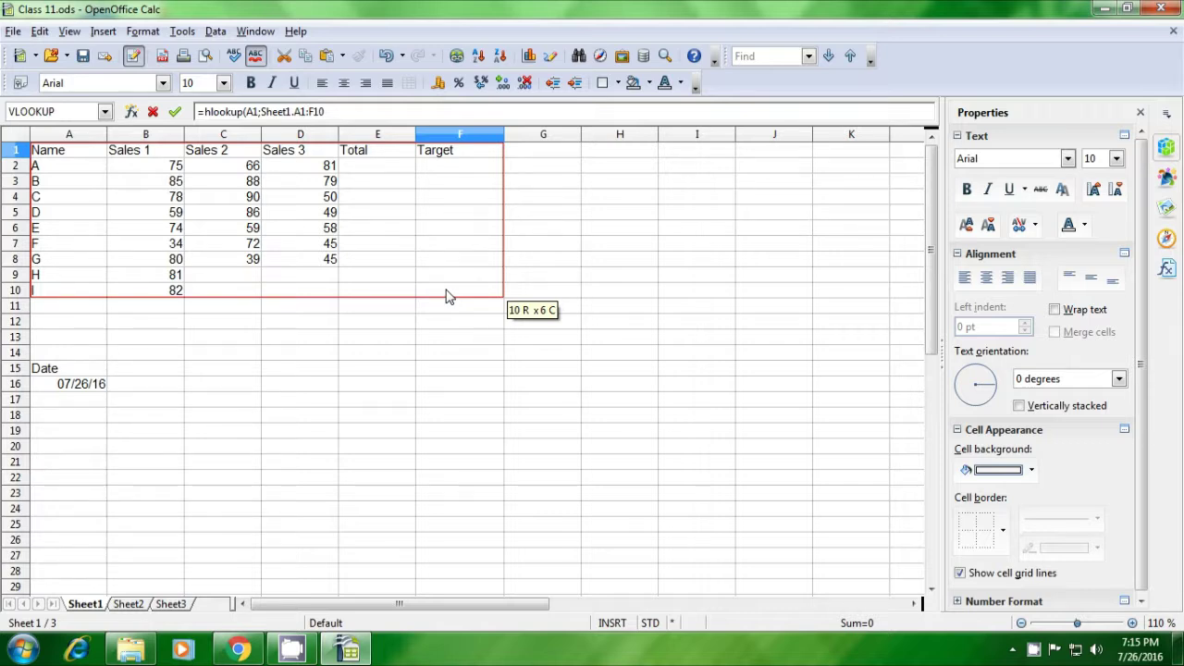
{"action": "left_click", "coordinate": [185, 603]}
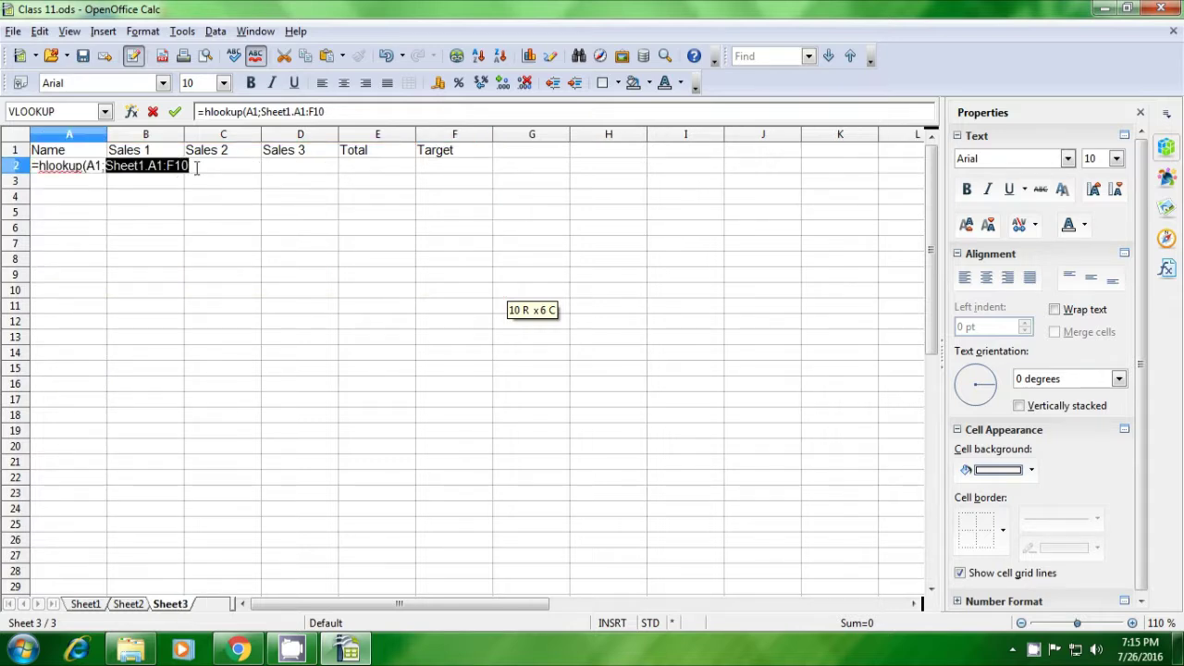
{"action": "type", "text": ";"}
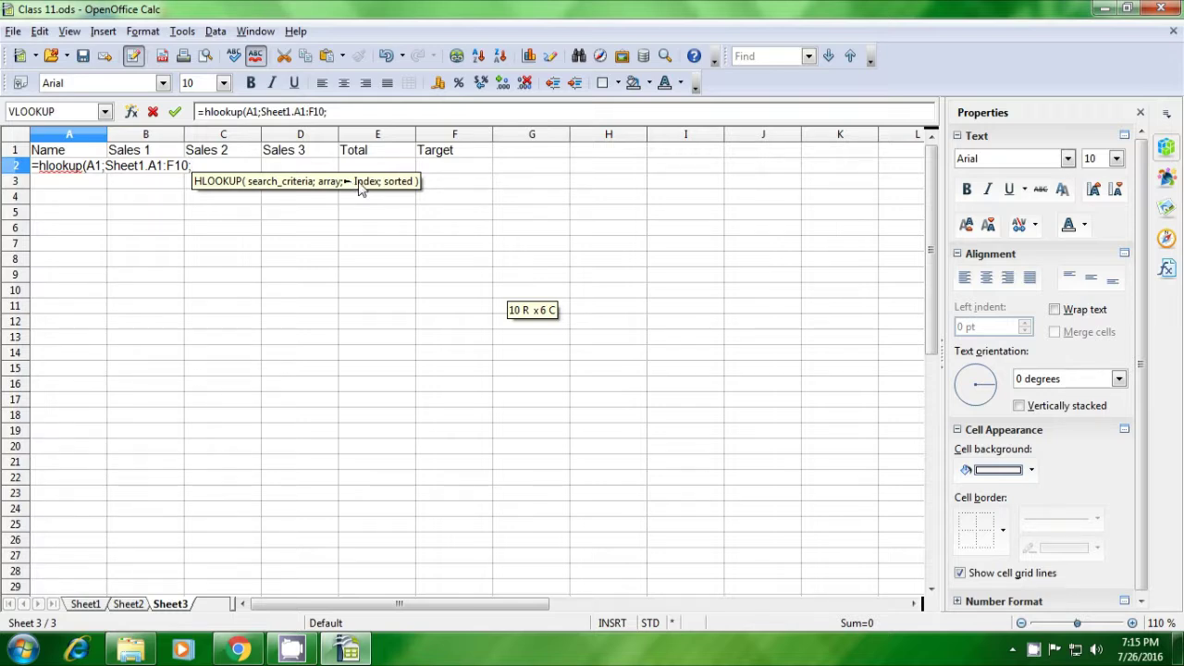
- Complete the HLOOKUP formula with index 3 and sorted value 0, and enter it in the cell
{"action": "left_click", "coordinate": [88, 606]}
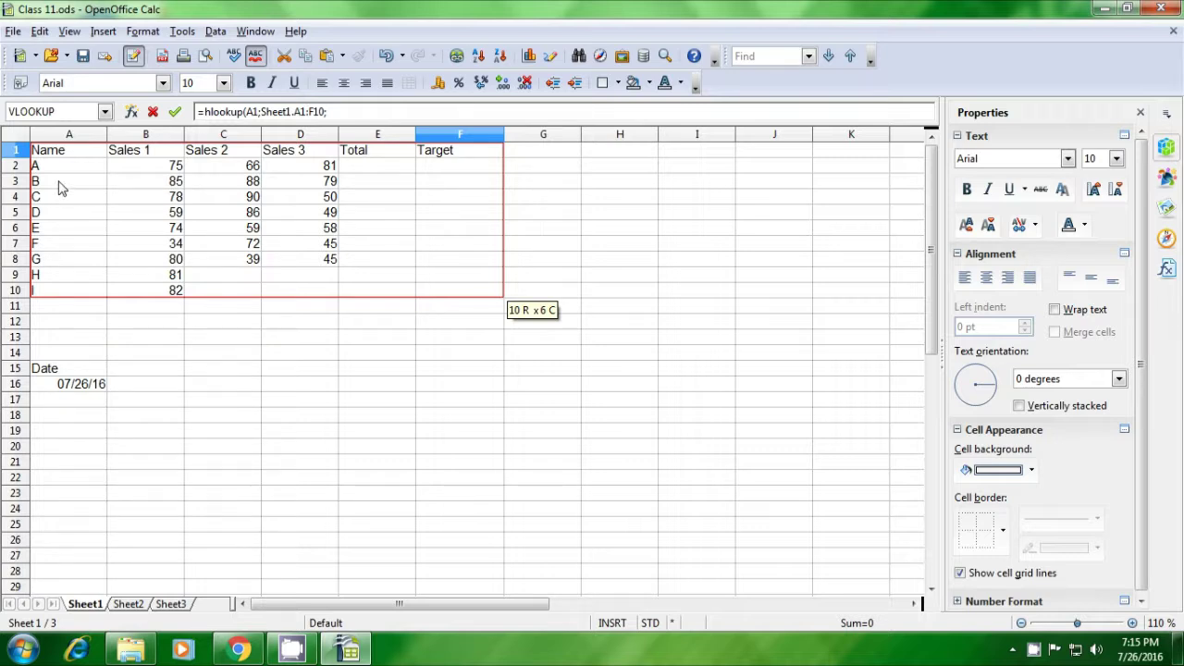
{"action": "left_click", "coordinate": [338, 113]}
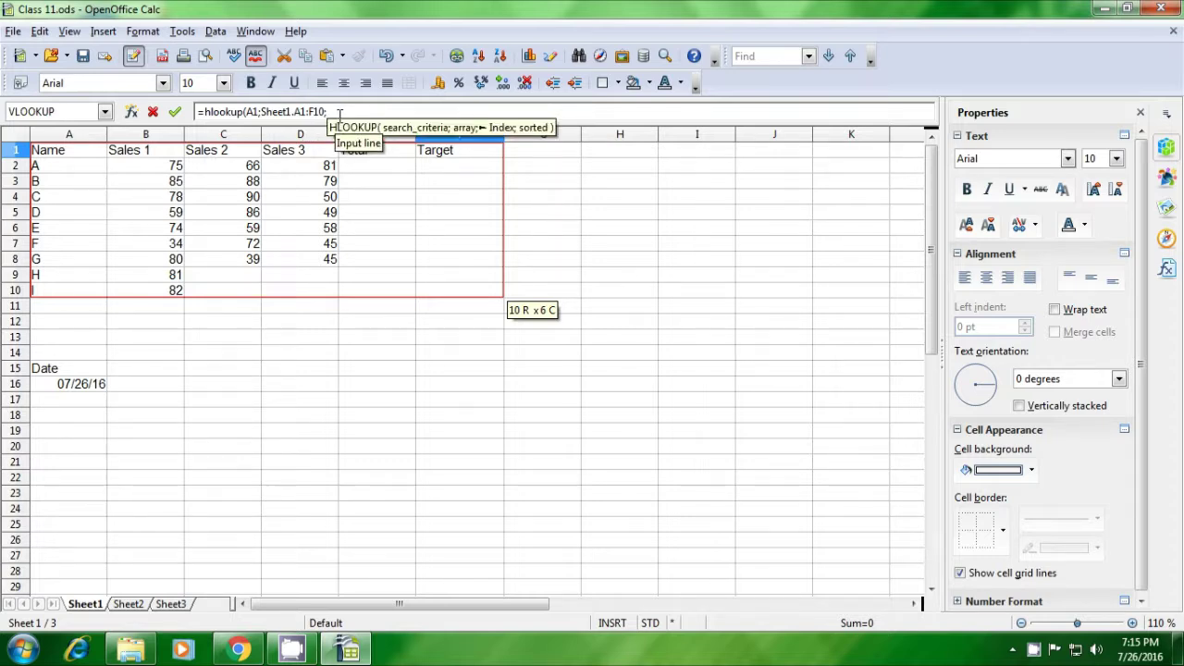
{"action": "type", "text": "3"}
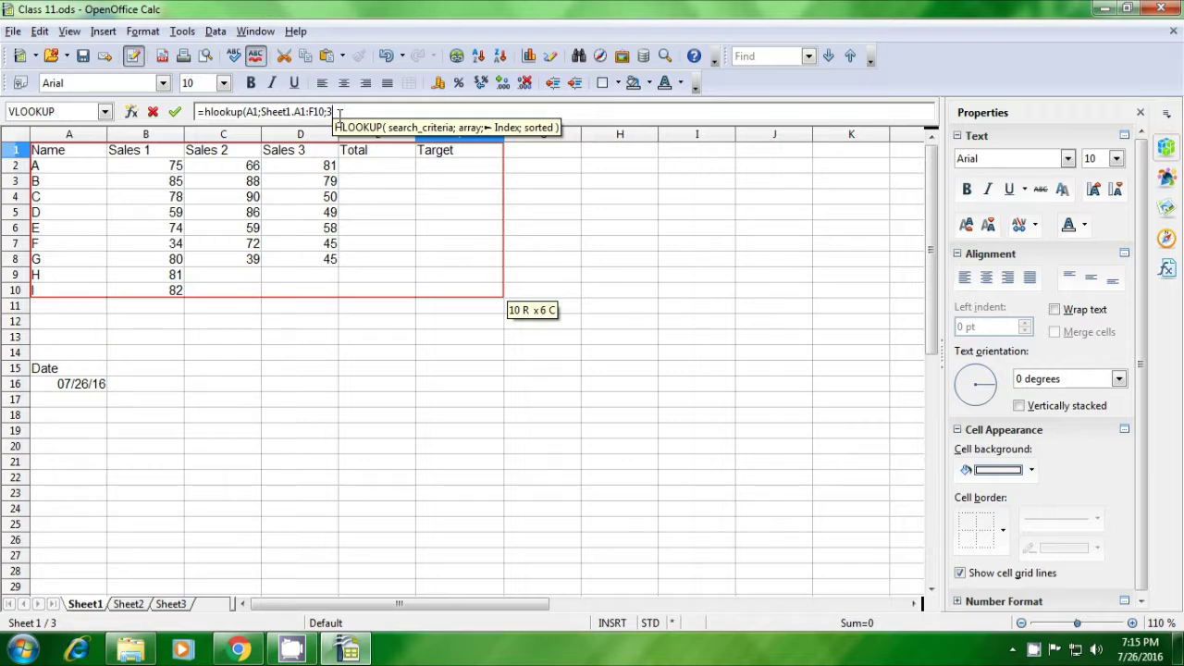
{"action": "type", "text": ";"}
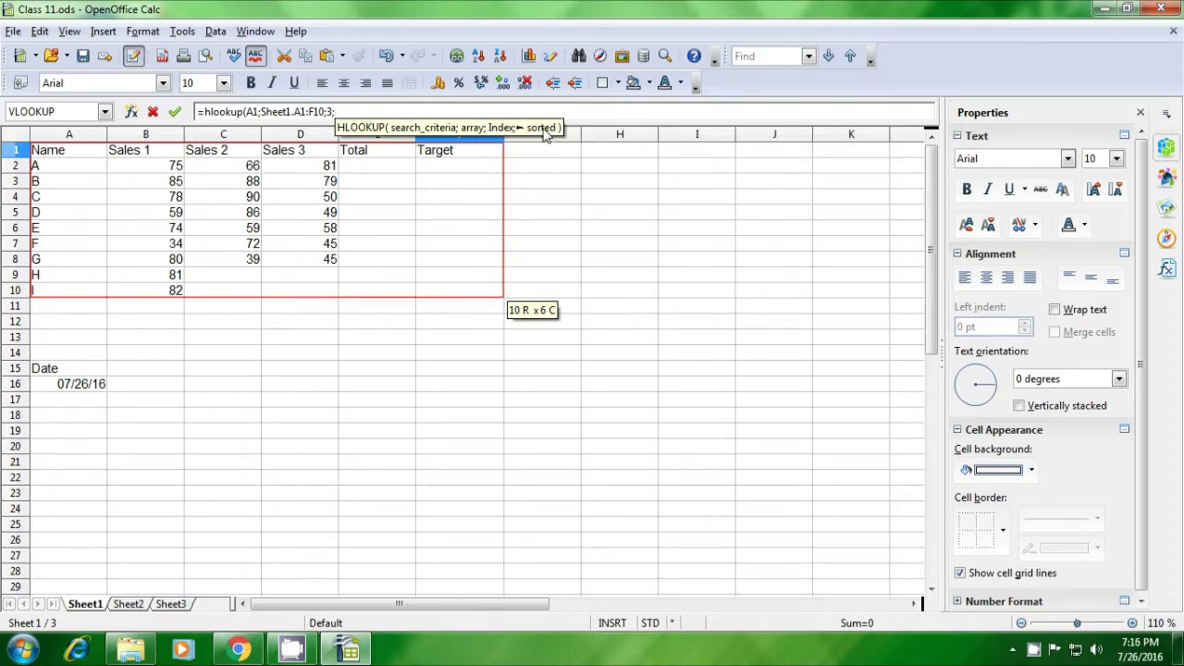
{"action": "type", "text": "0"}
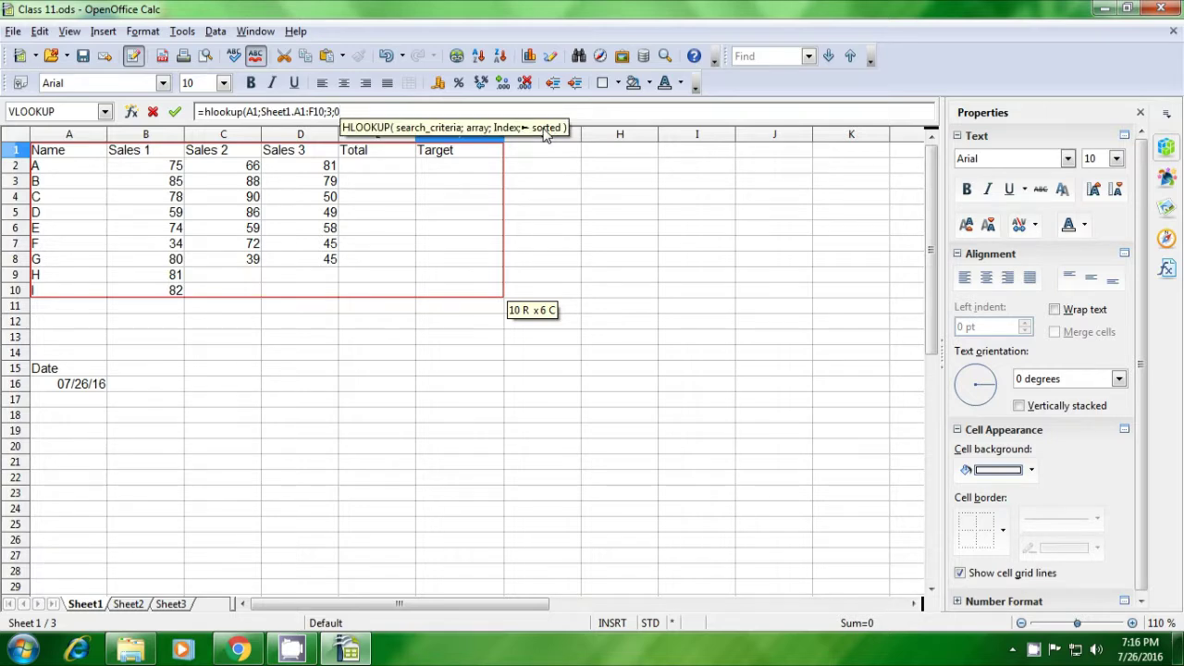
{"action": "type", "text": ")"}
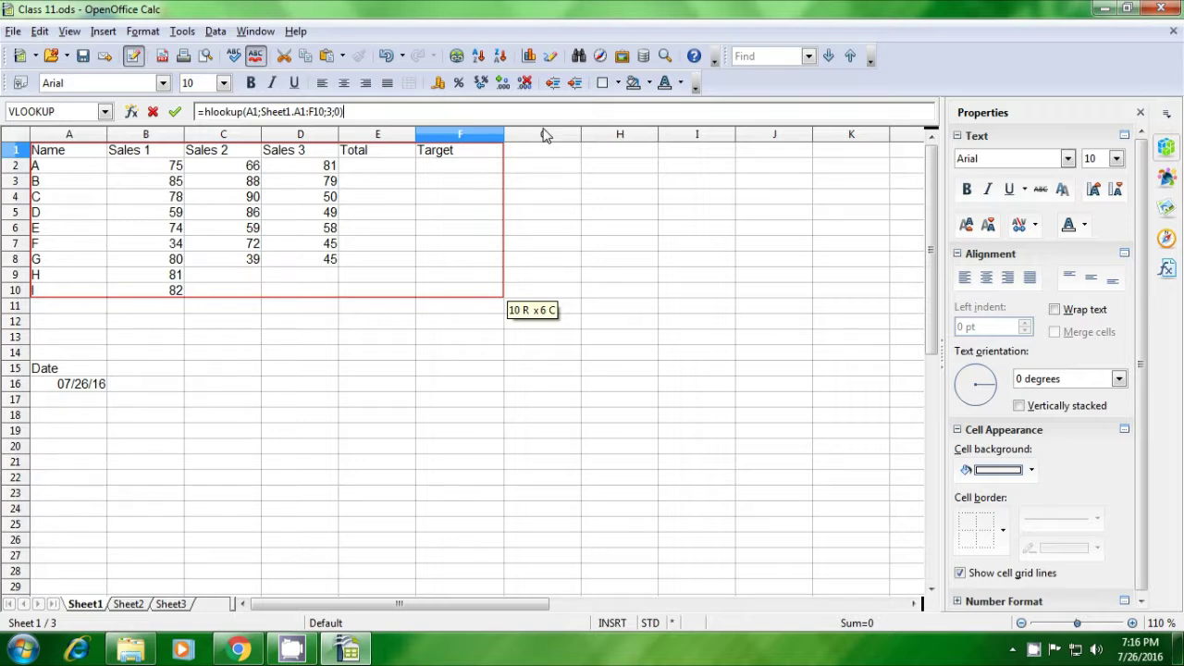
{"action": "key", "text": "Return"}
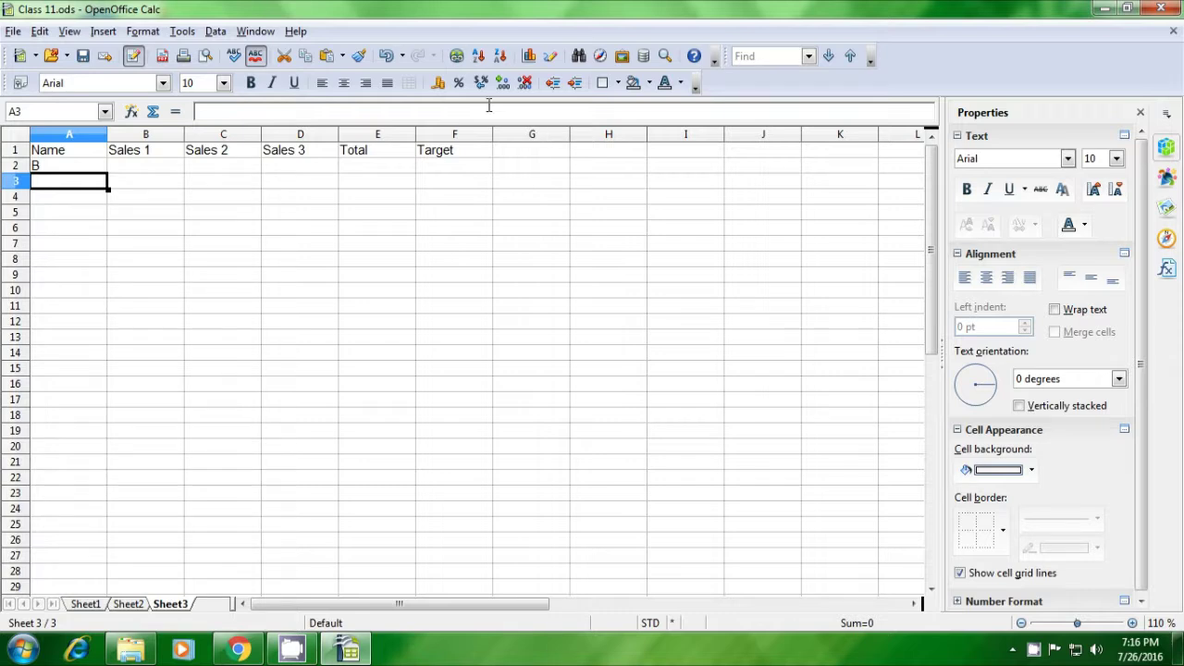
- Fill the HLOOKUP formula from A2 across to F2 on Sheet3
{"action": "left_click", "coordinate": [54, 170]}
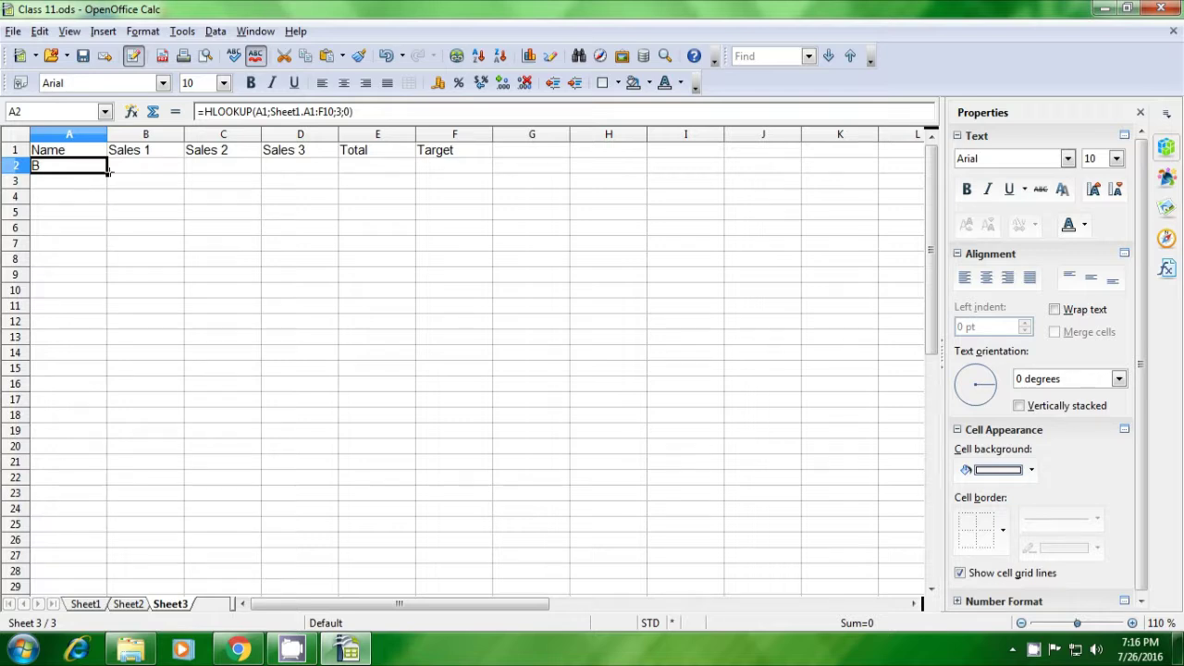
{"action": "left_click_drag", "start_coordinate": [108, 171], "coordinate": [456, 171]}
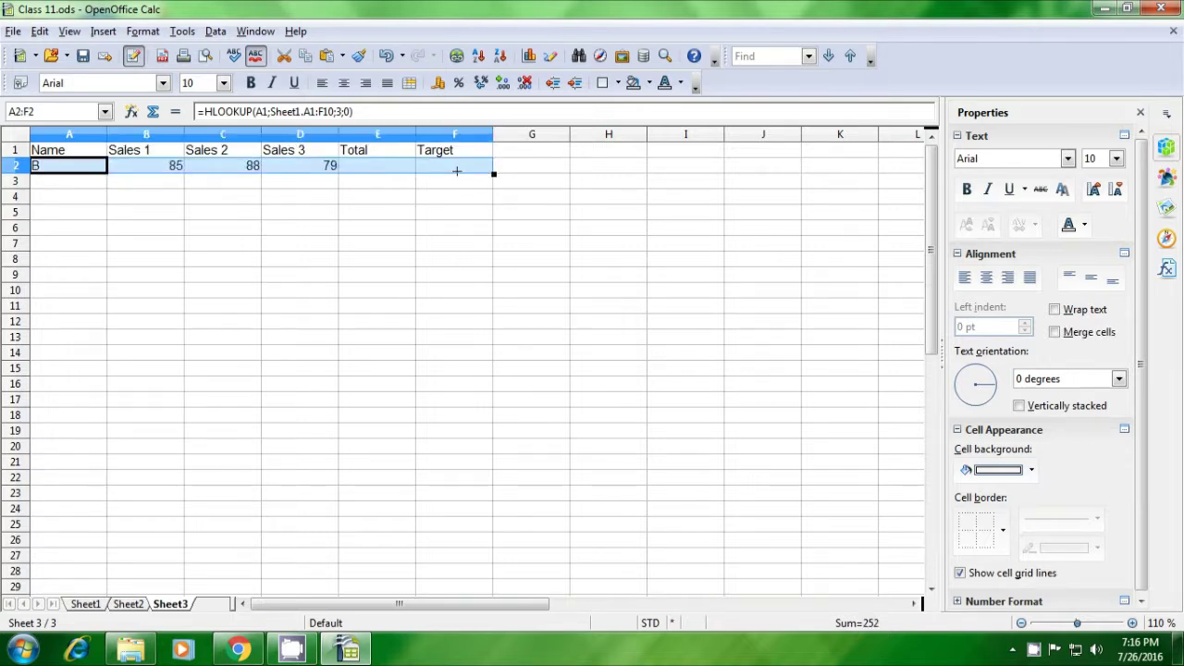
{"action": "left_click", "coordinate": [138, 220]}
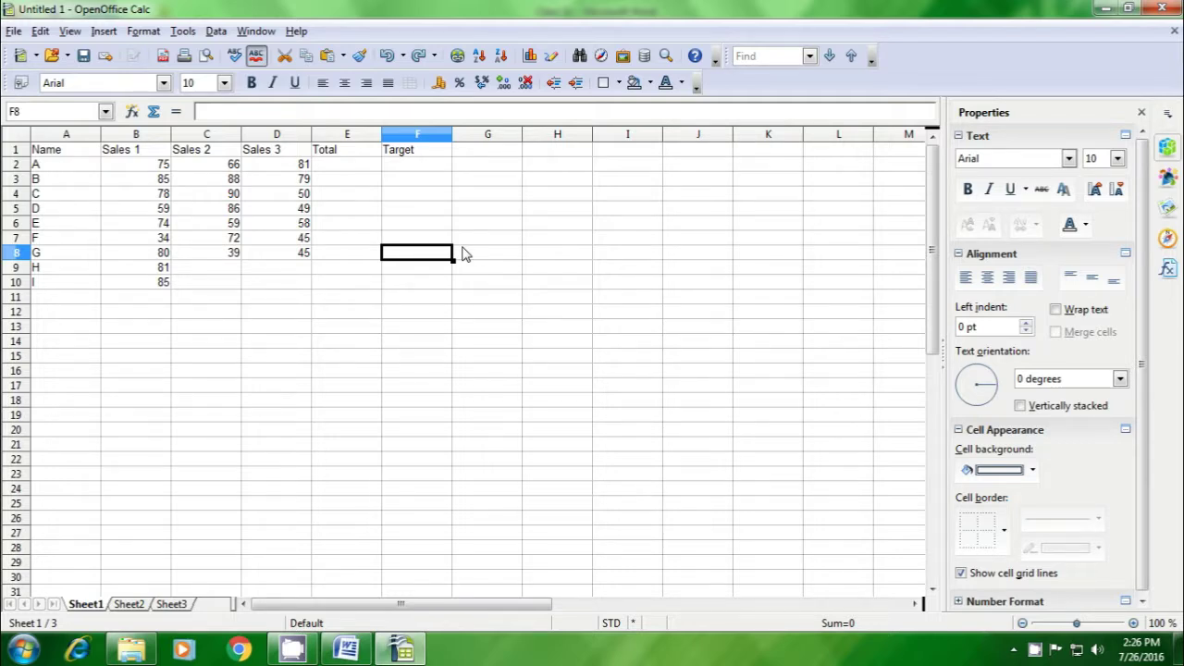
- Enter a SUM formula over B2:D2 in the Total cell E2 of Sheet1
{"action": "left_click", "coordinate": [347, 167]}
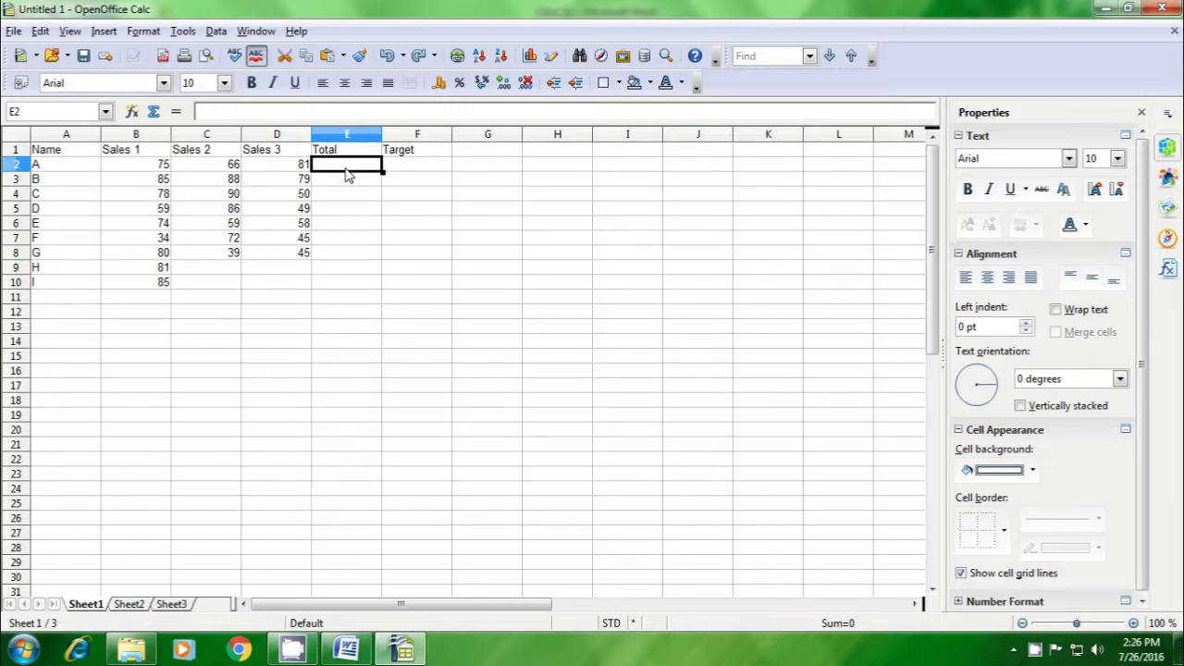
{"action": "type", "text": "="}
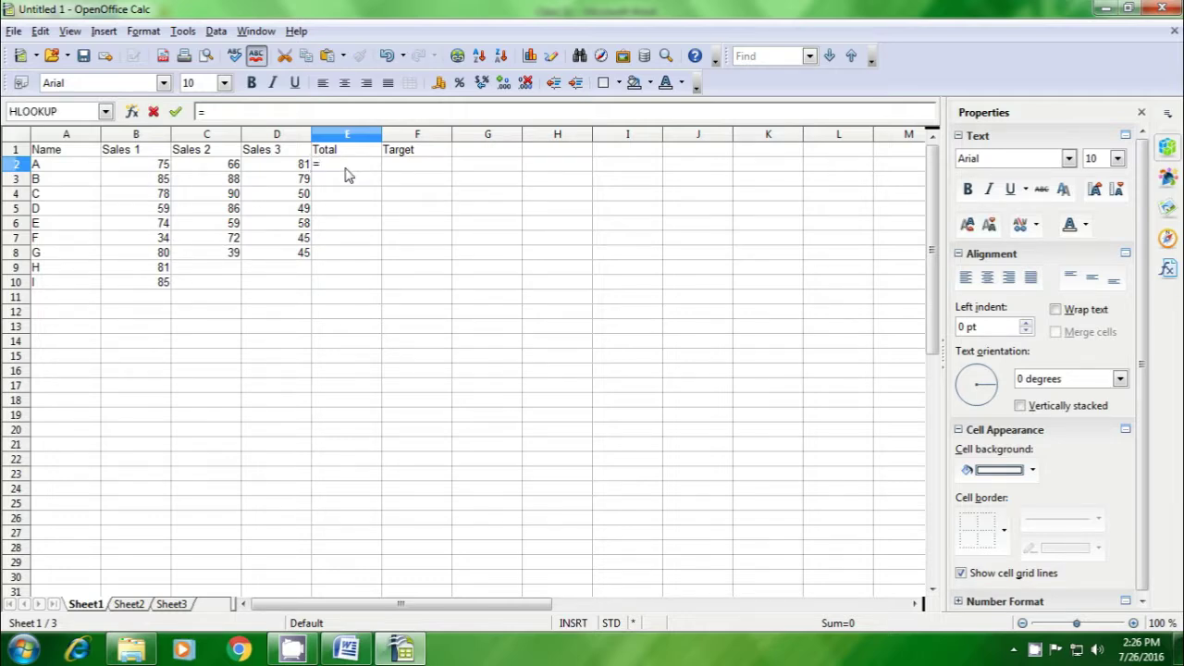
{"action": "type", "text": "sum"}
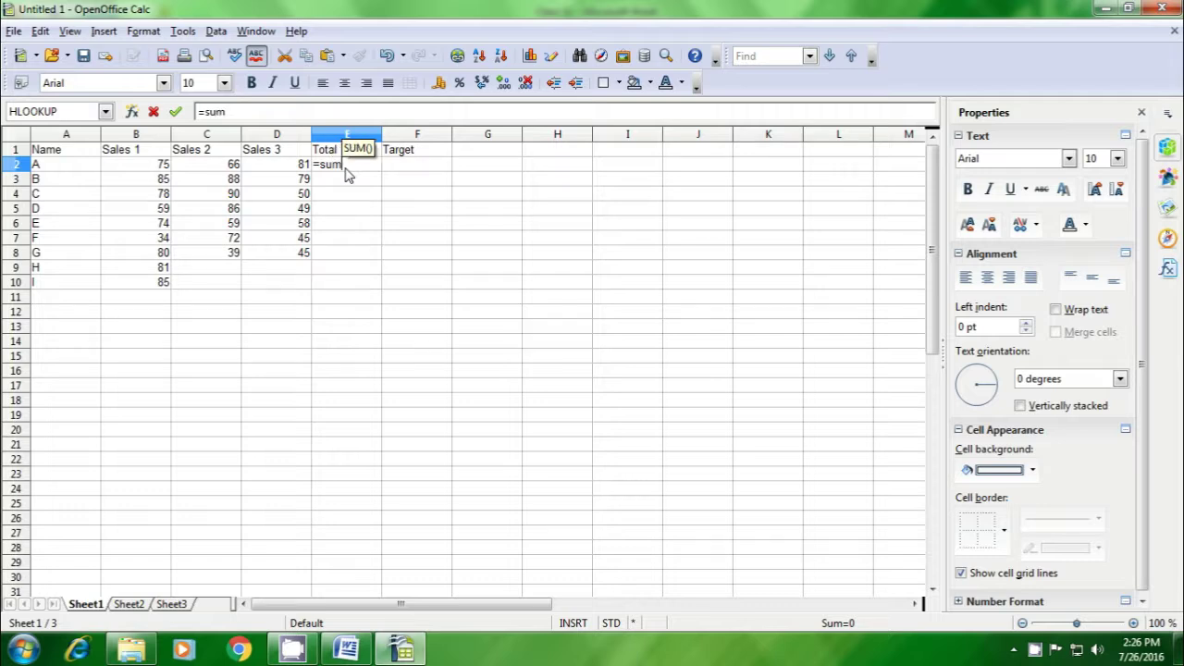
{"action": "type", "text": "("}
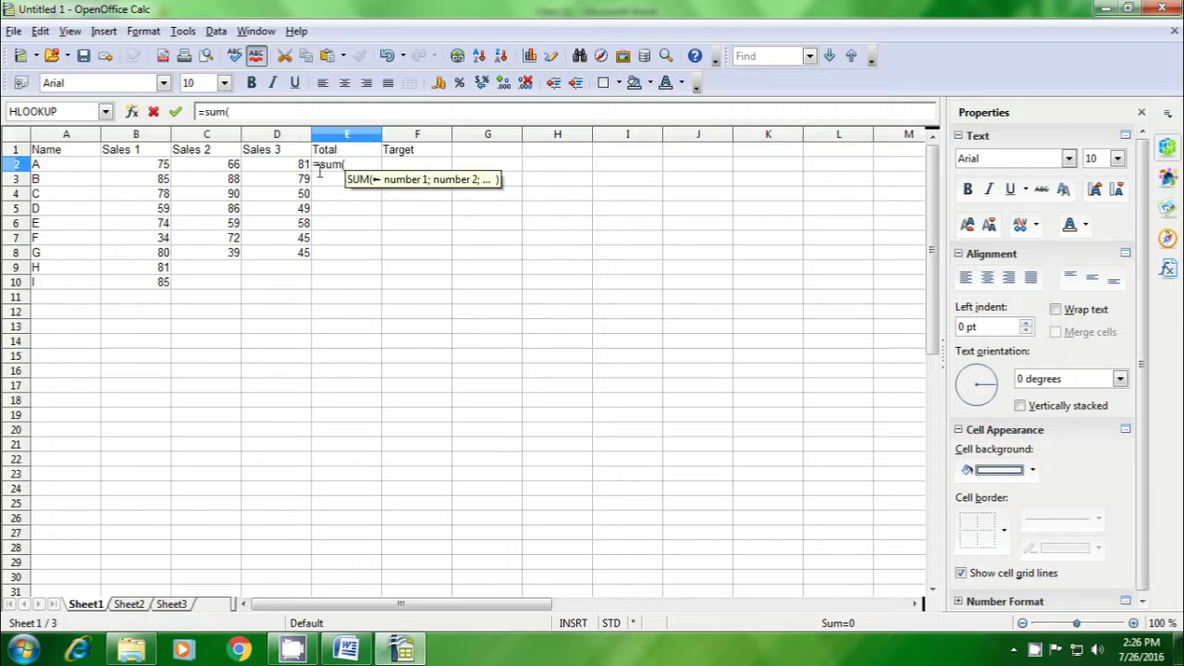
{"action": "left_click_drag", "start_coordinate": [137, 167], "coordinate": [251, 176]}
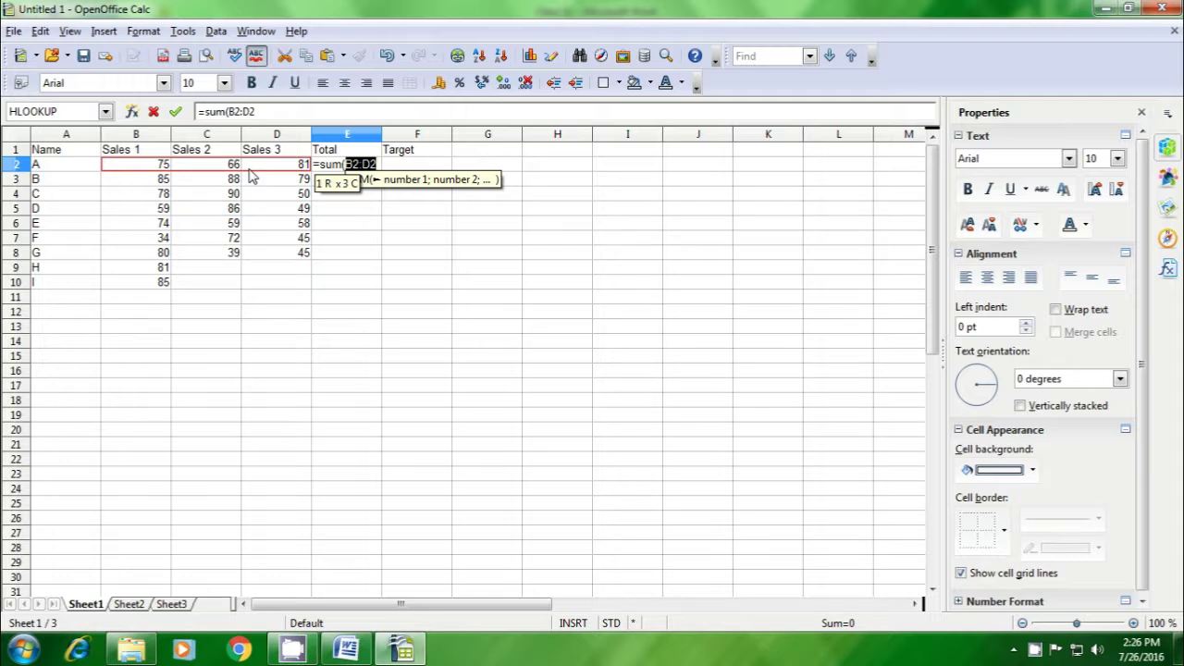
{"action": "type", "text": ")"}
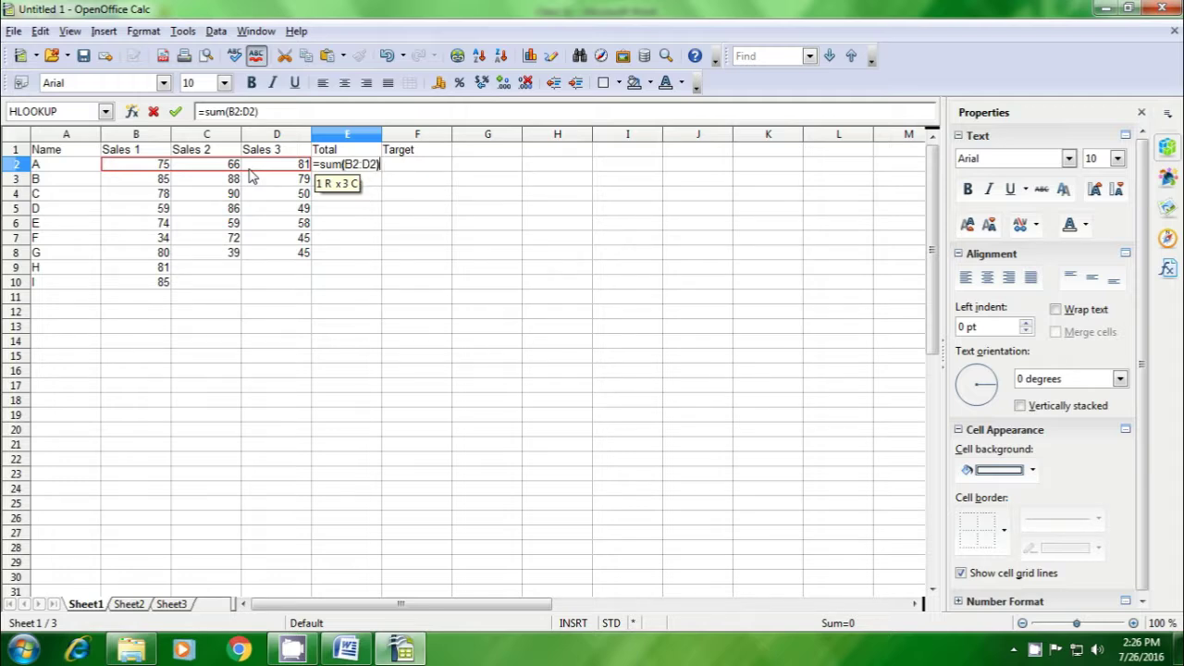
{"action": "key", "text": "Return"}
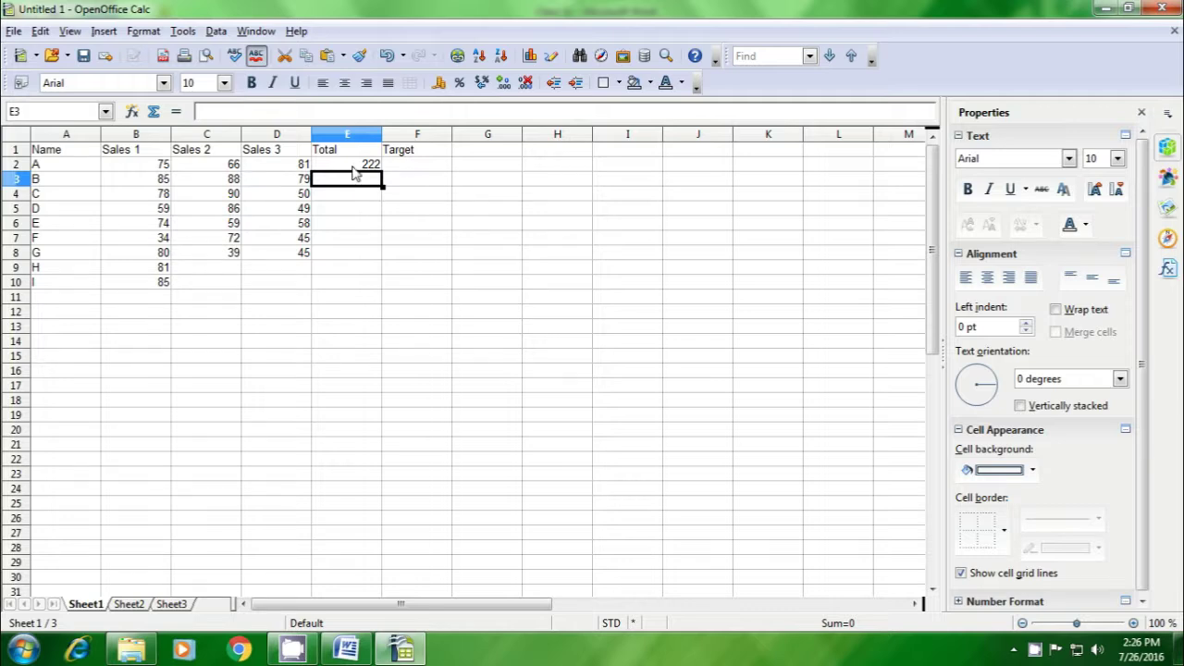
- Fill the SUM formula from E2 down to E10 in the Total column
{"action": "left_click", "coordinate": [352, 166]}
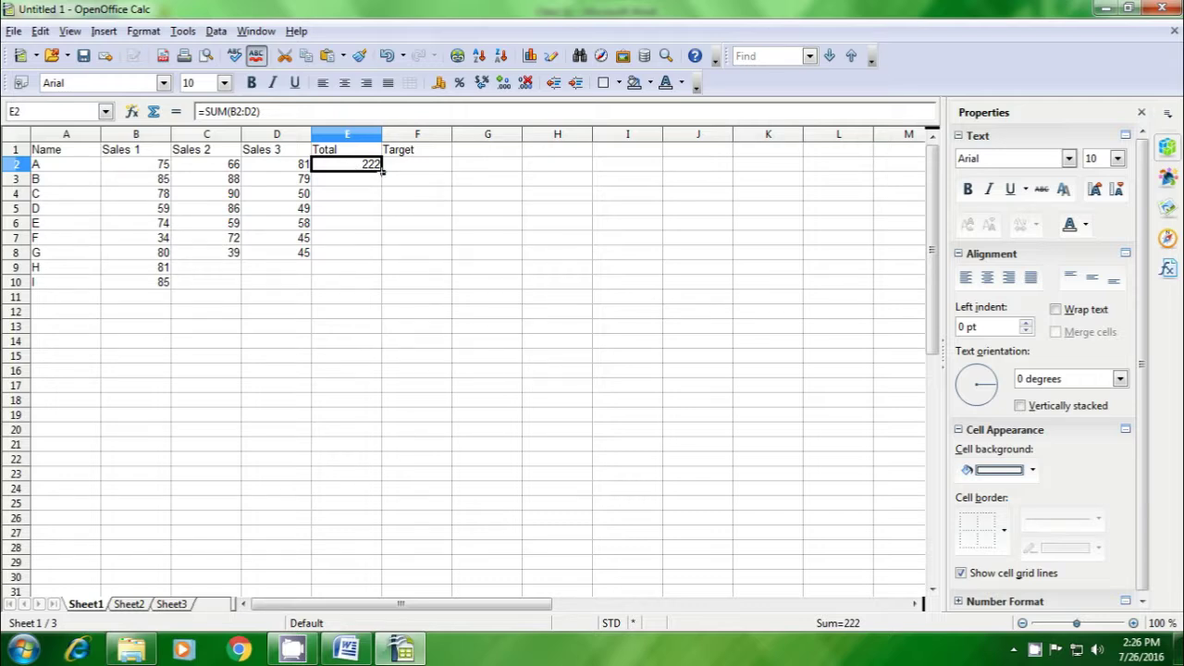
{"action": "left_click_drag", "start_coordinate": [382, 171], "coordinate": [386, 283]}
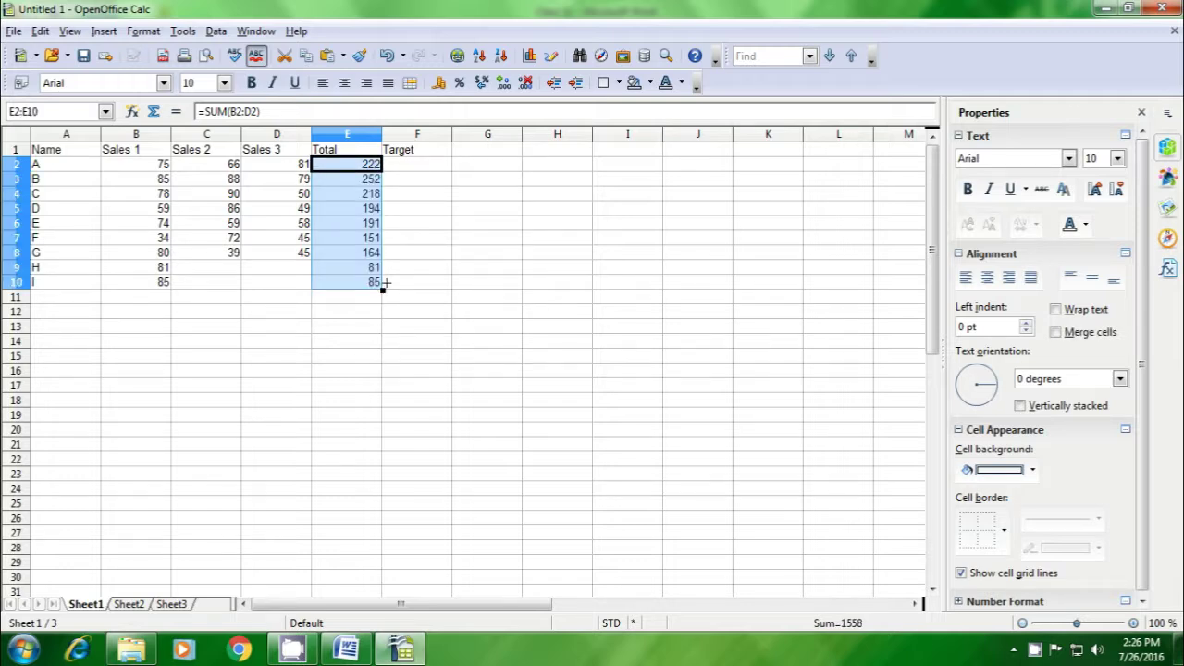
{"action": "left_click", "coordinate": [362, 307]}
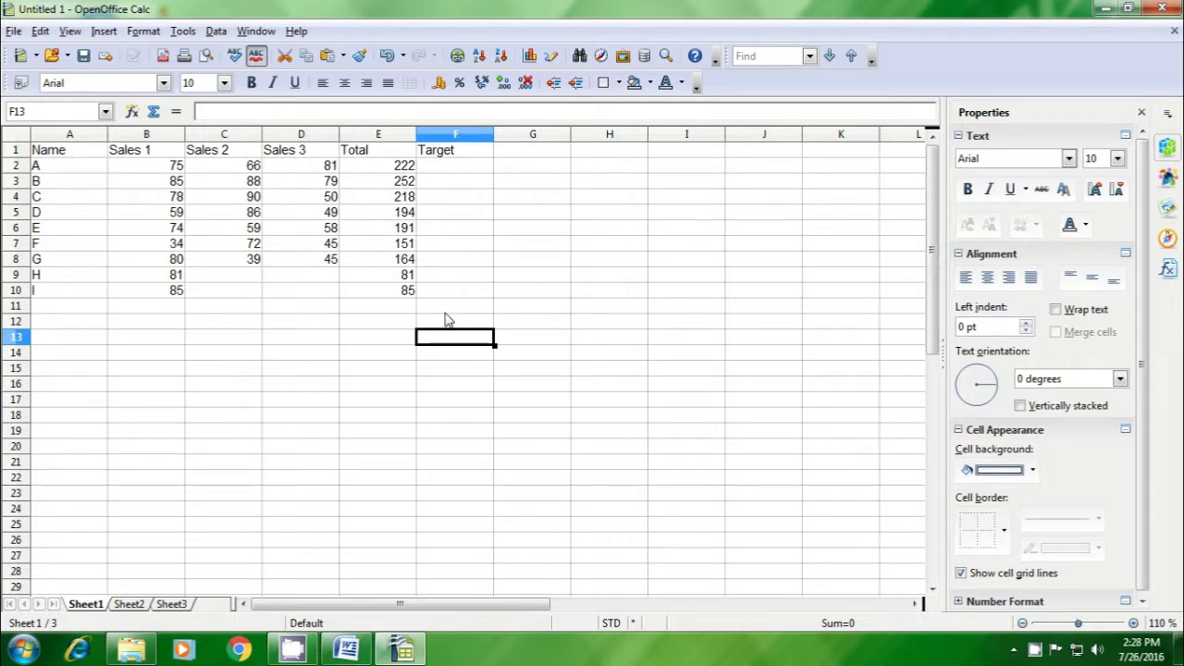
- Begin an IF formula in Target cell F2 with the test E2>195
{"action": "left_click", "coordinate": [447, 170]}
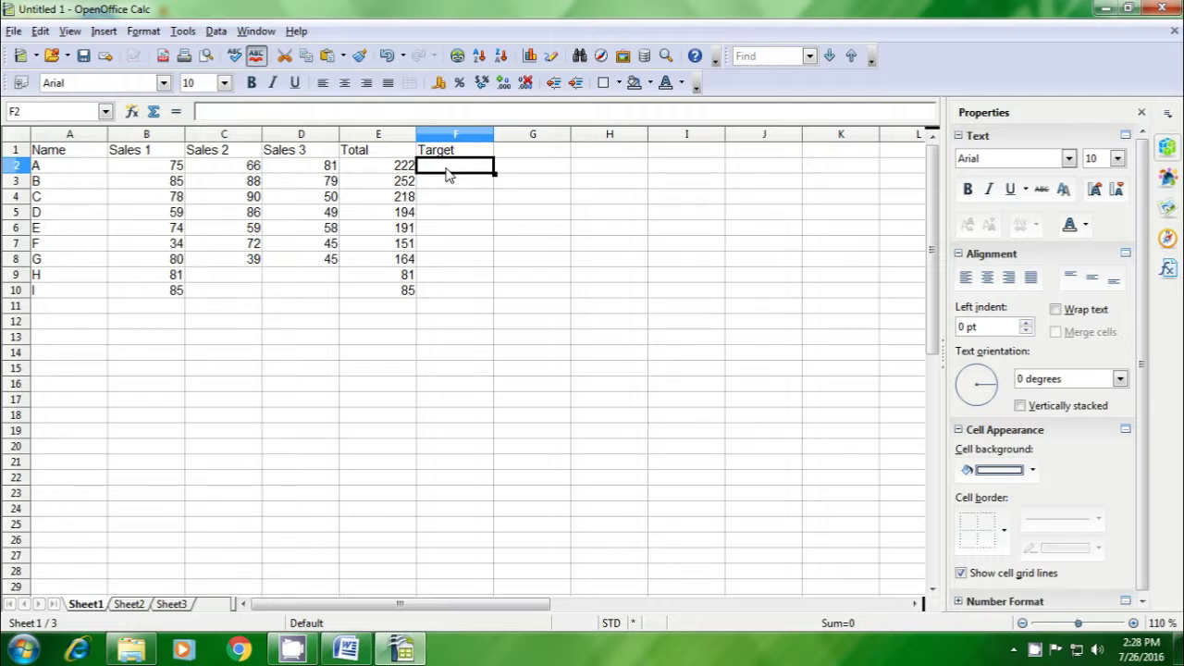
{"action": "type", "text": "=if"}
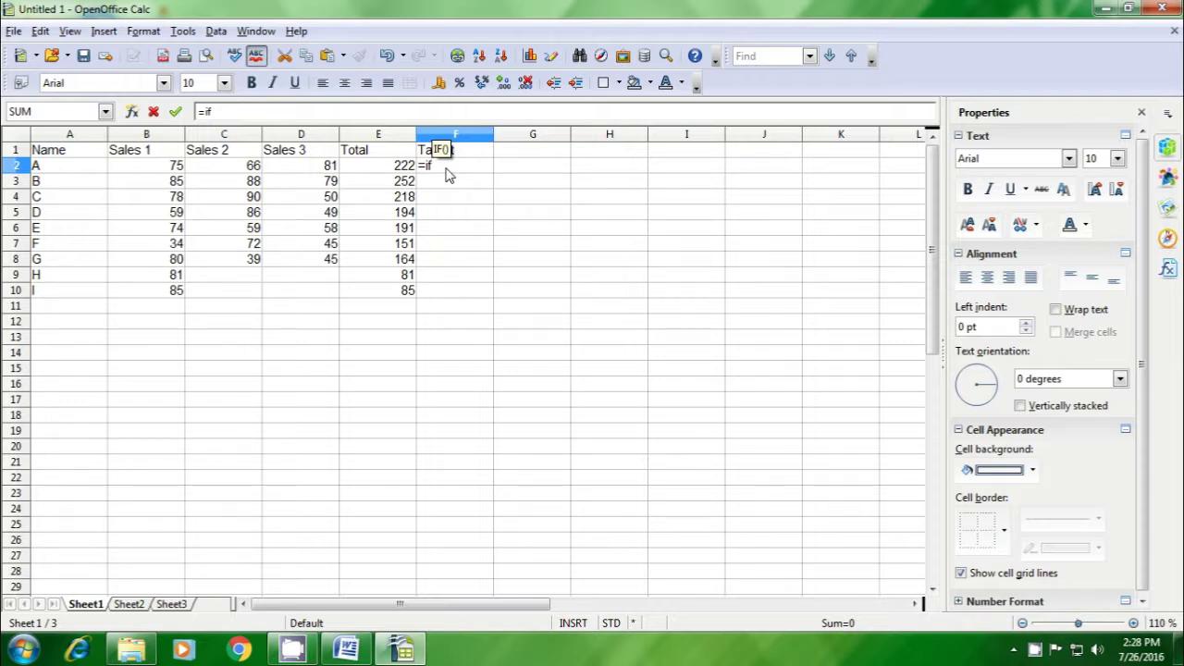
{"action": "type", "text": "("}
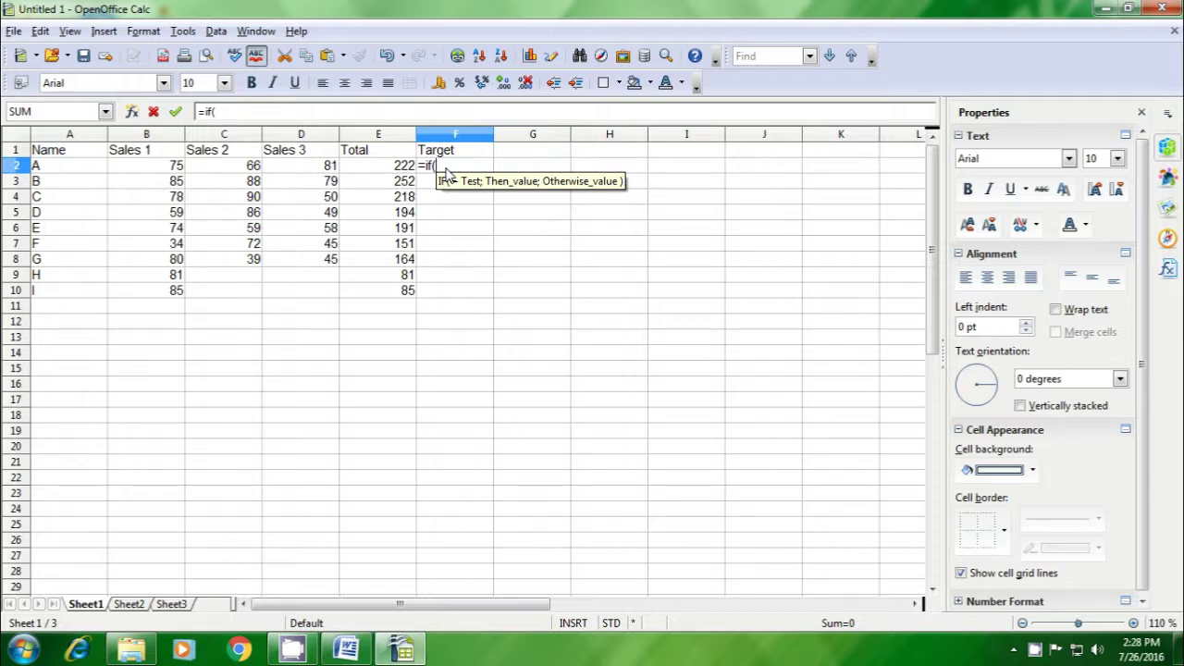
{"action": "left_click", "coordinate": [404, 169]}
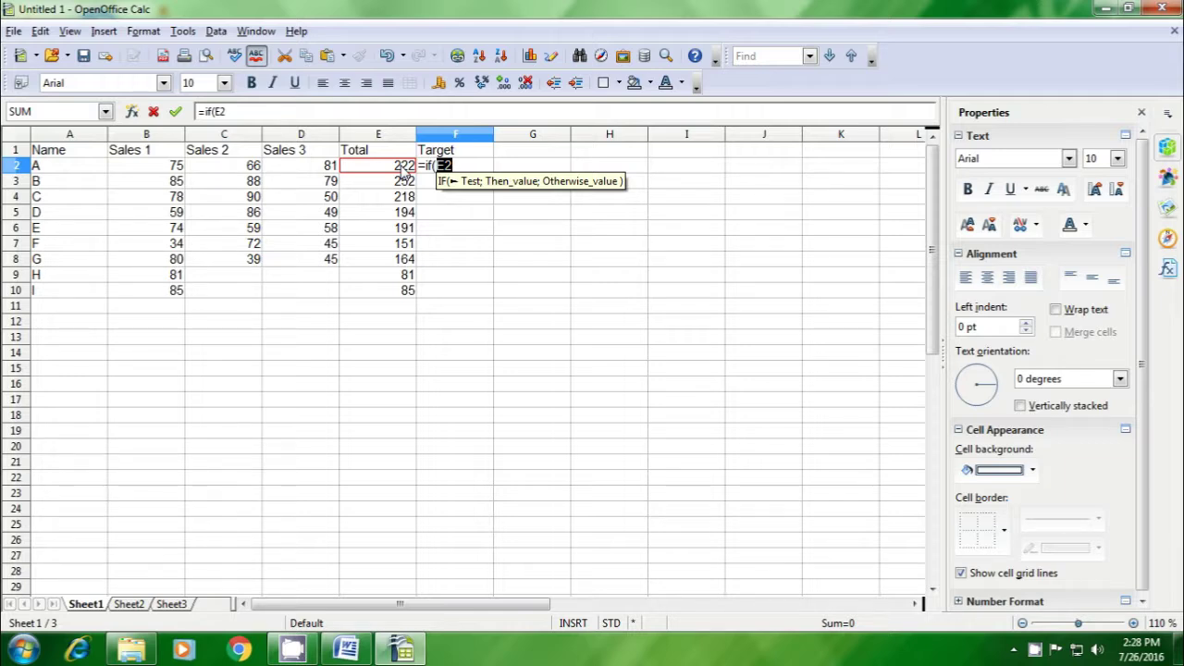
{"action": "type", "text": ">"}
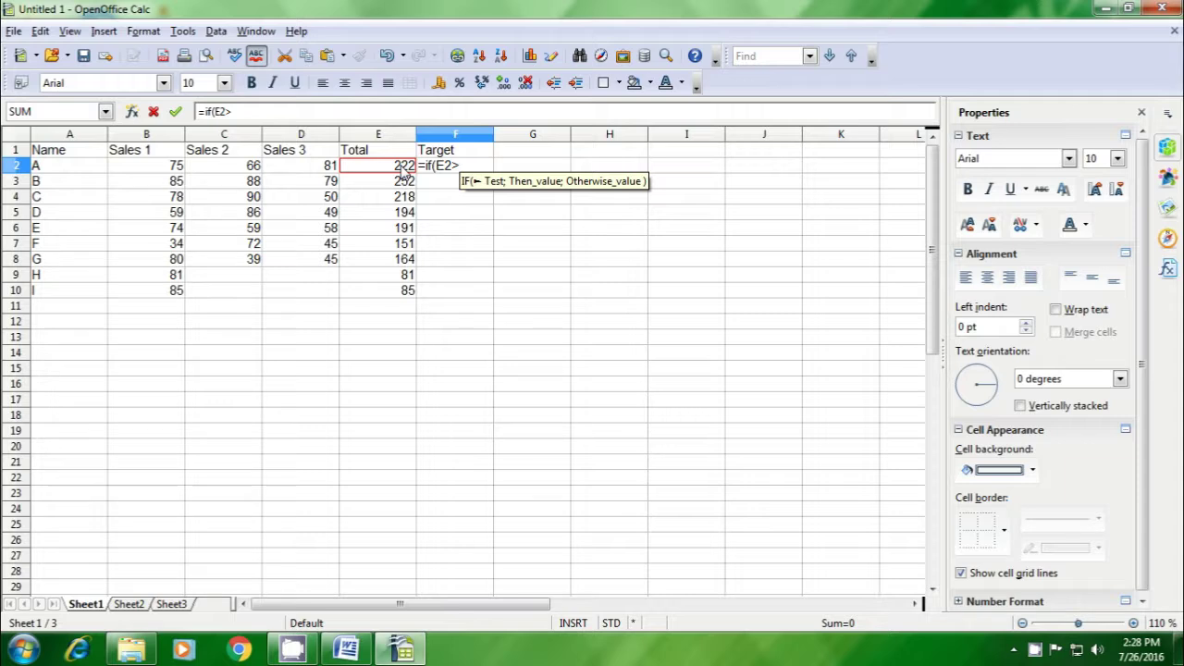
{"action": "type", "text": "195"}
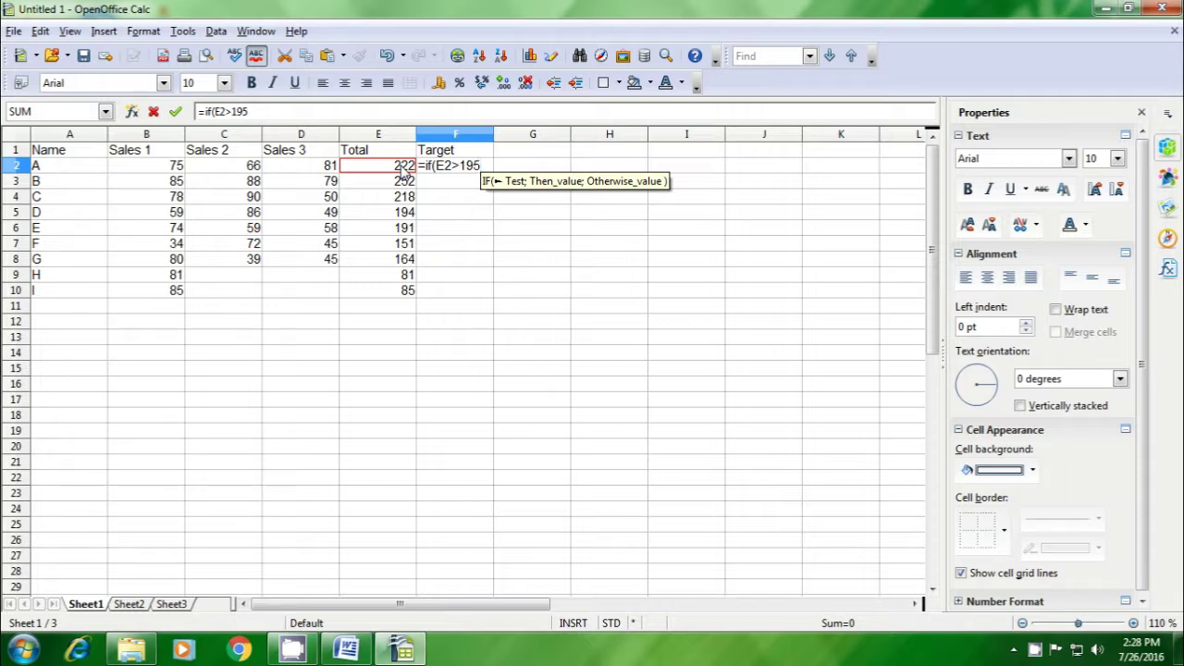
- Complete the IF formula with "Completed" as then value and "Not Complete" as otherwise value, and enter it in the cell
{"action": "type", "text": ";"}
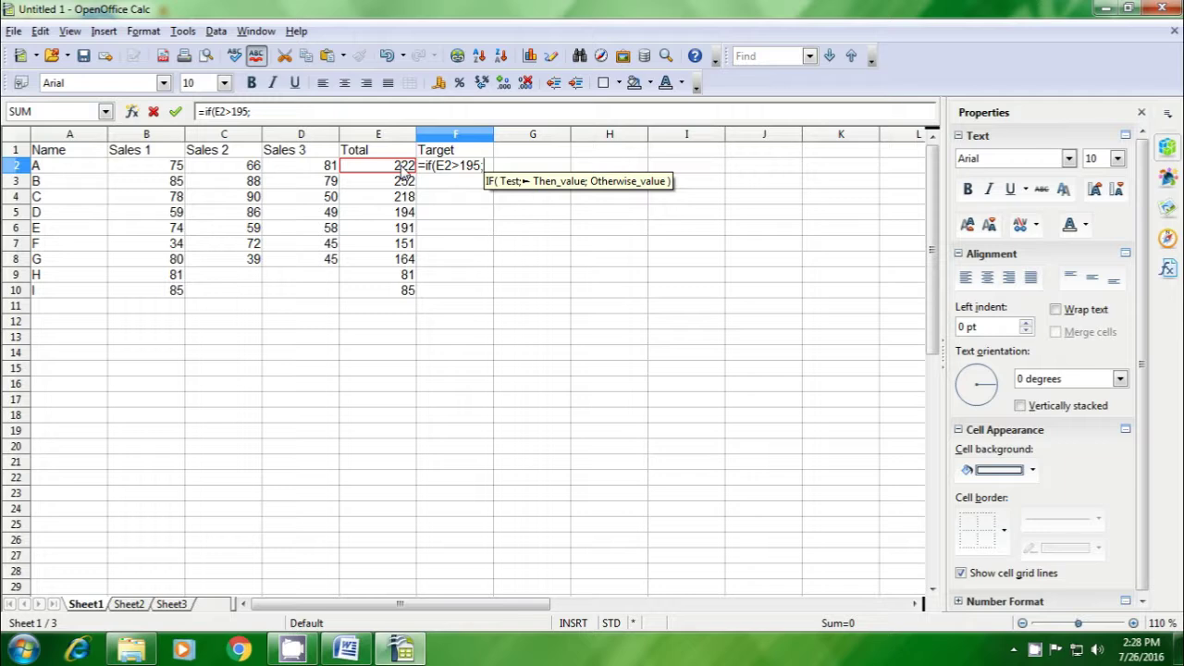
{"action": "type", "text": "\""}
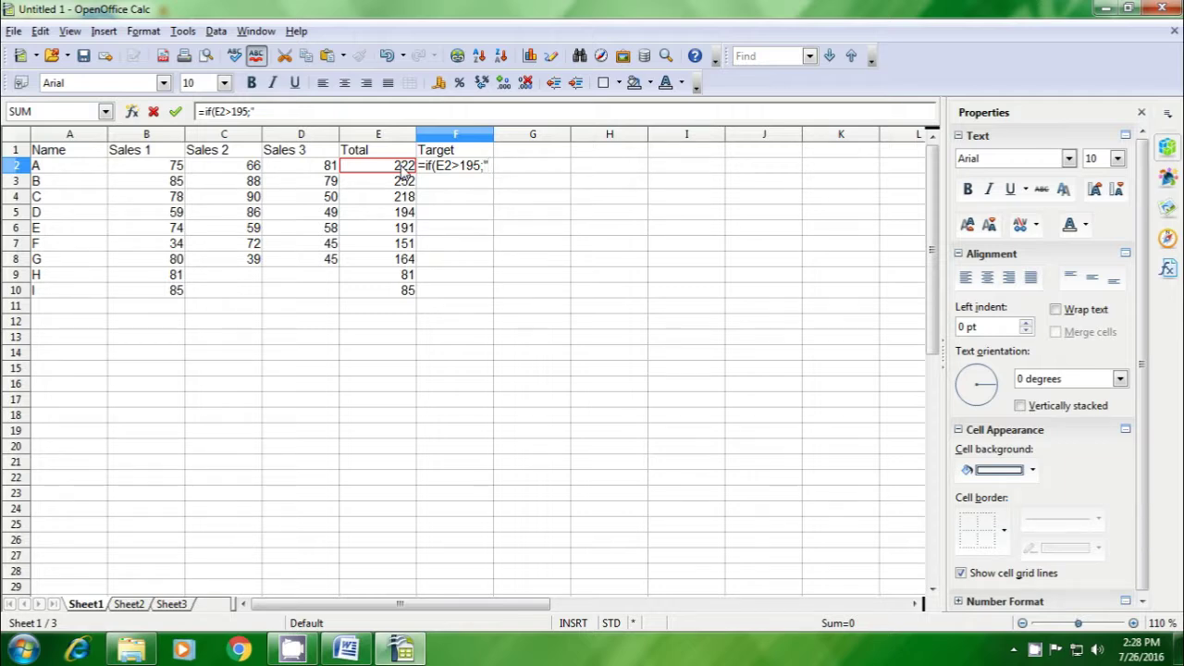
{"action": "type", "text": "Complete"}
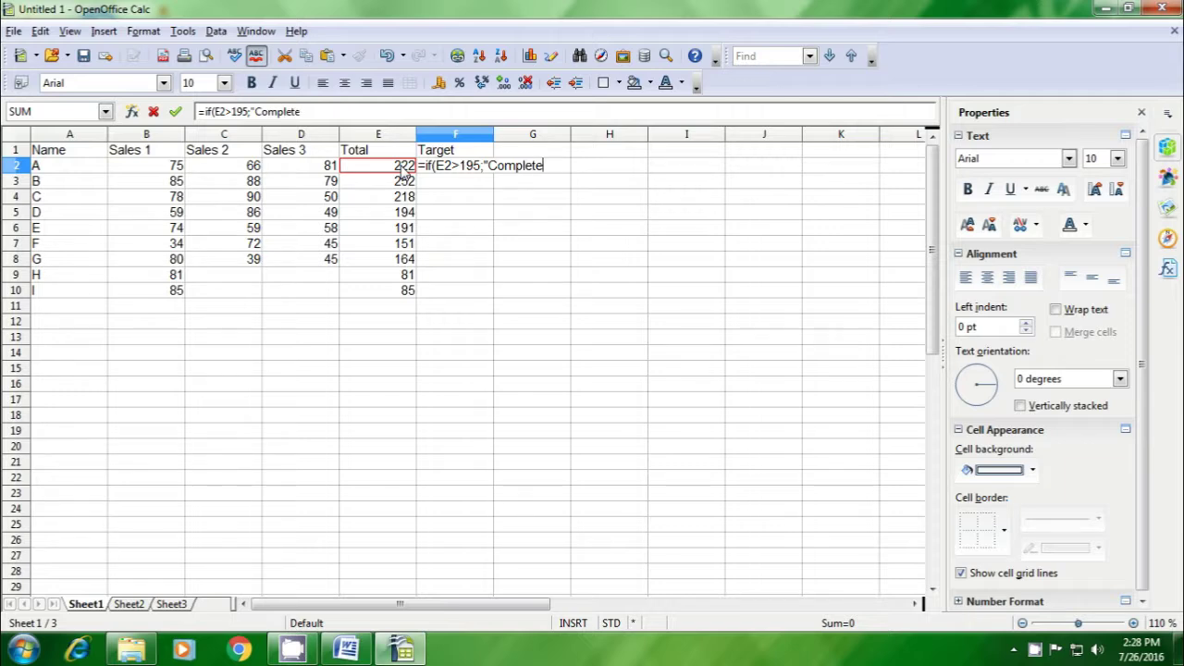
{"action": "type", "text": "d\""}
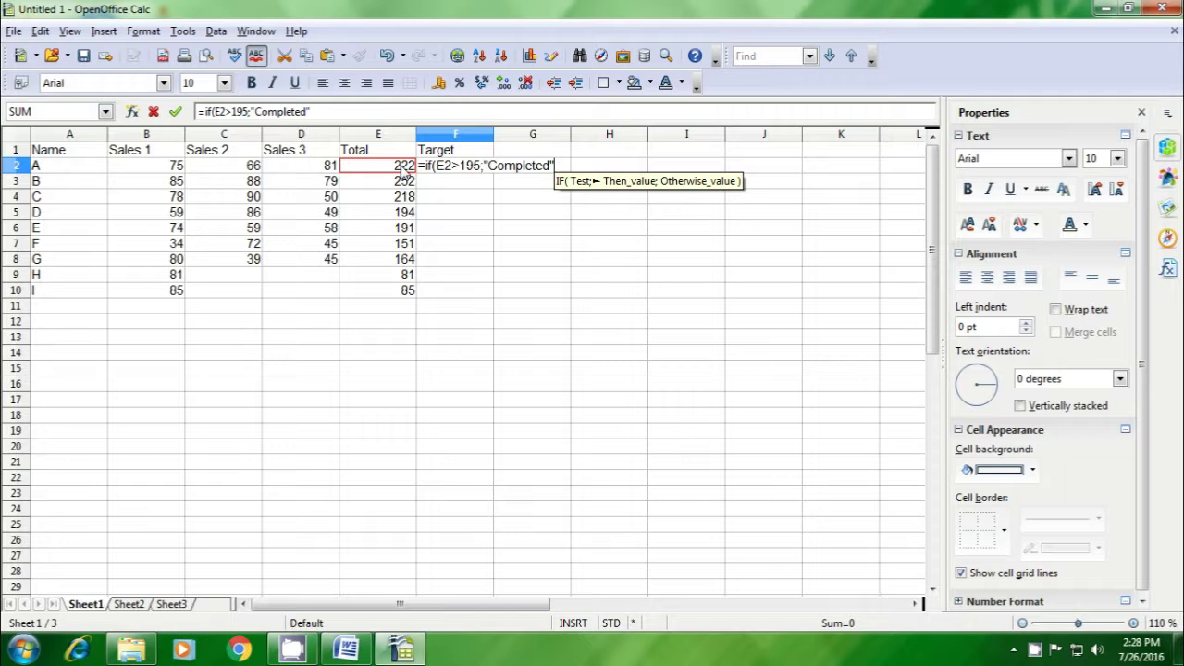
{"action": "type", "text": ";"}
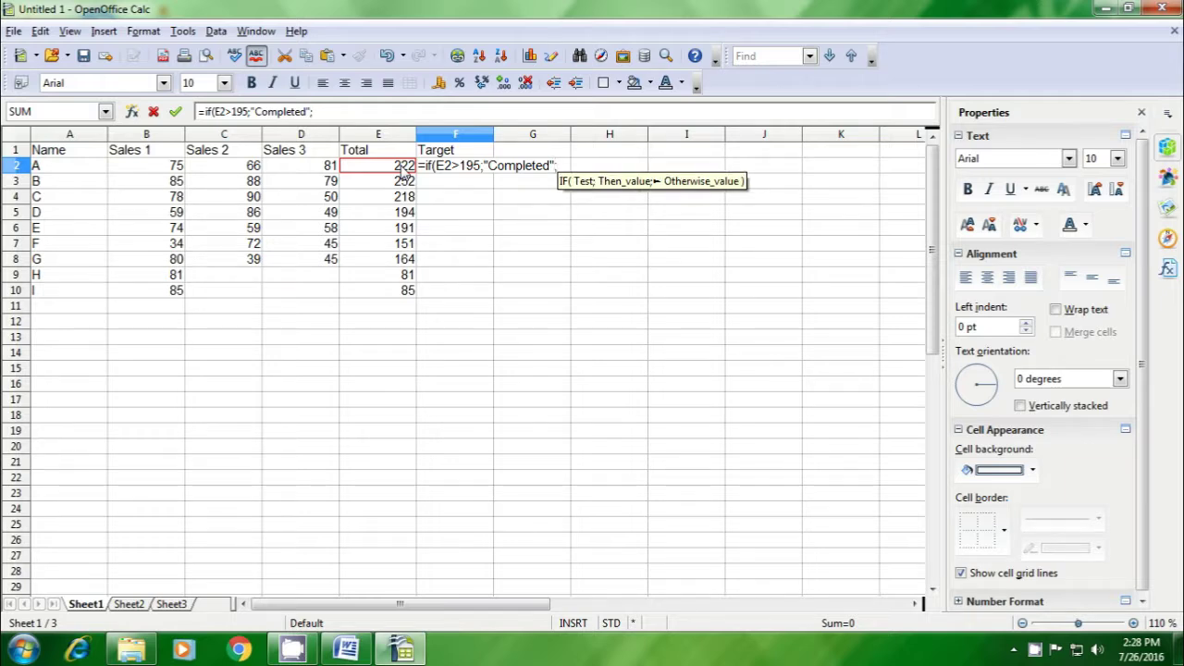
{"action": "type", "text": "\"Not Complete"}
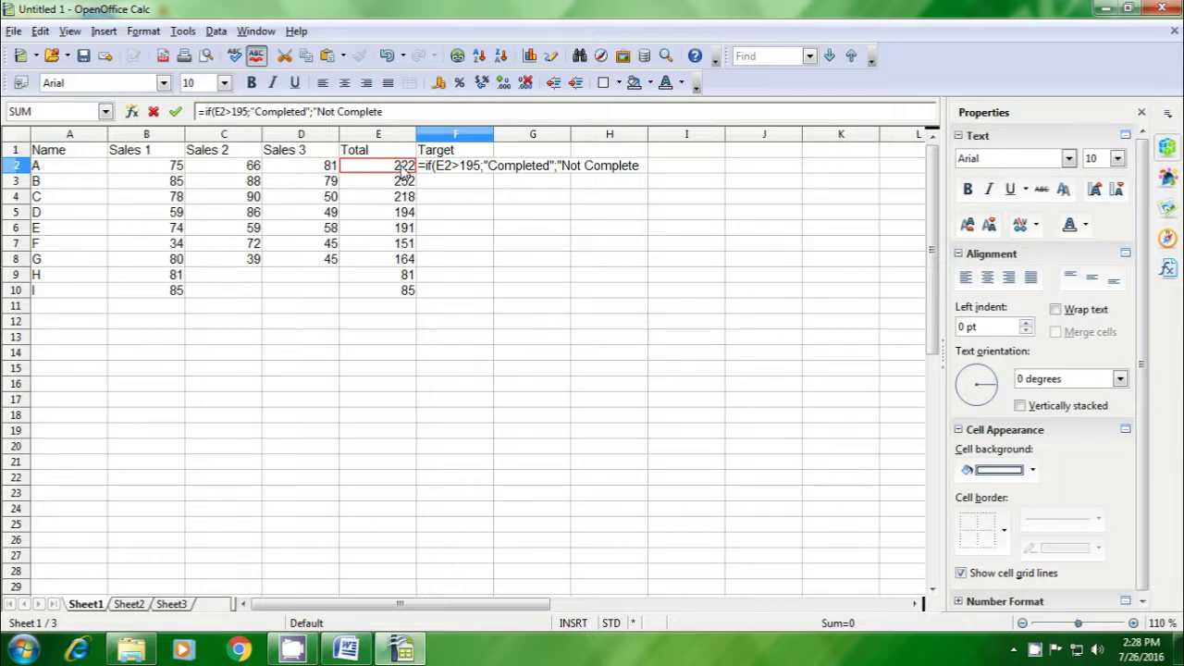
{"action": "type", "text": "\""}
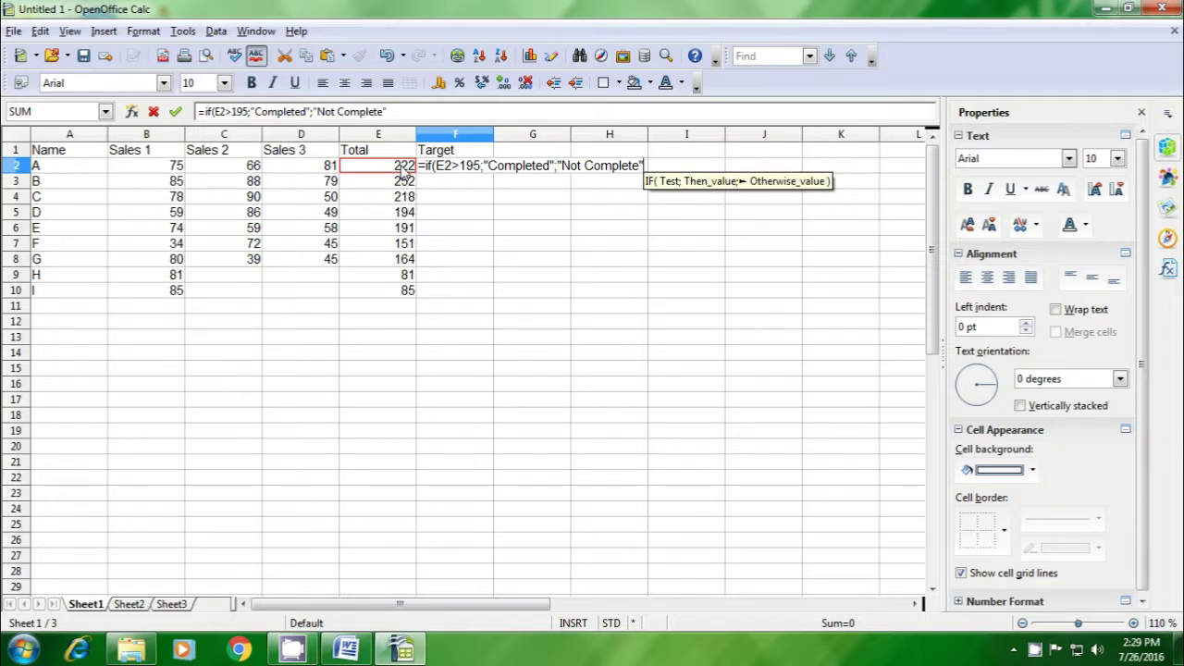
{"action": "type", "text": ")"}
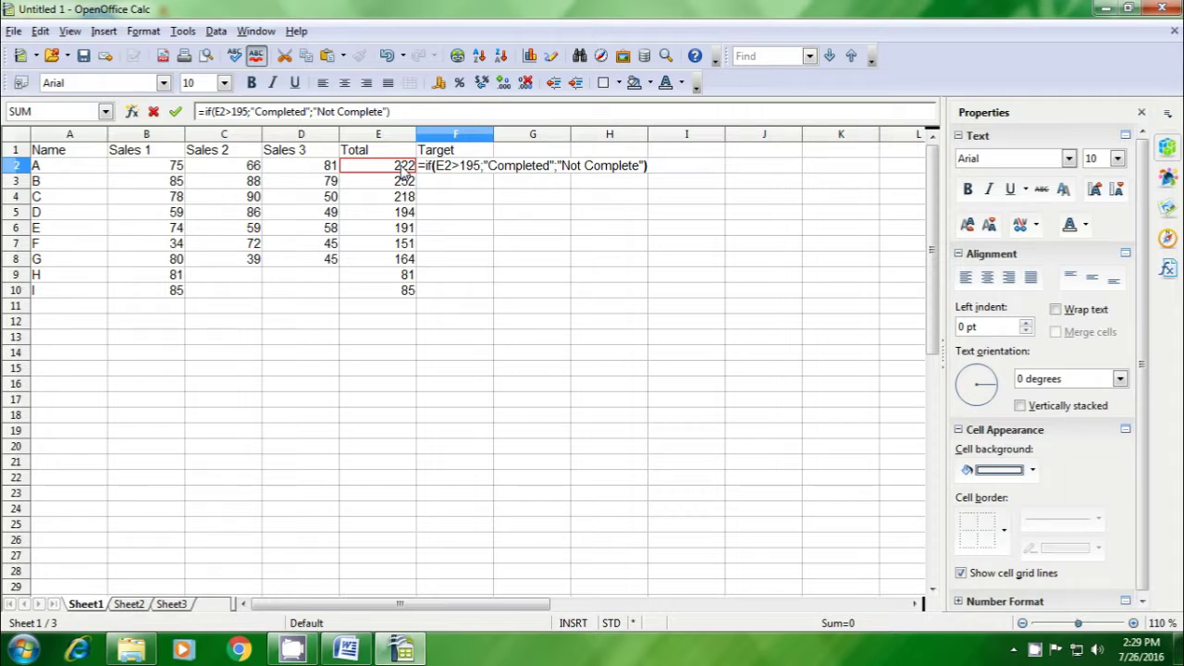
{"action": "key", "text": "Return"}
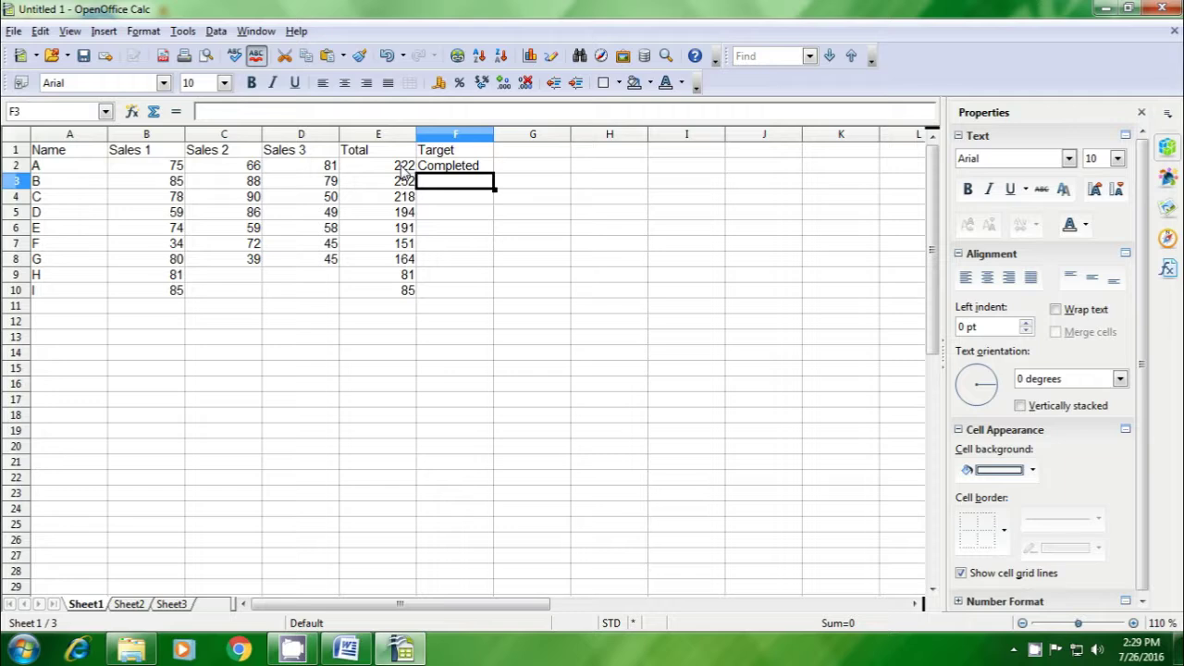
- Fill the IF formula from F2 down to F10 and widen column F slightly to fit its text
{"action": "left_click", "coordinate": [404, 170]}
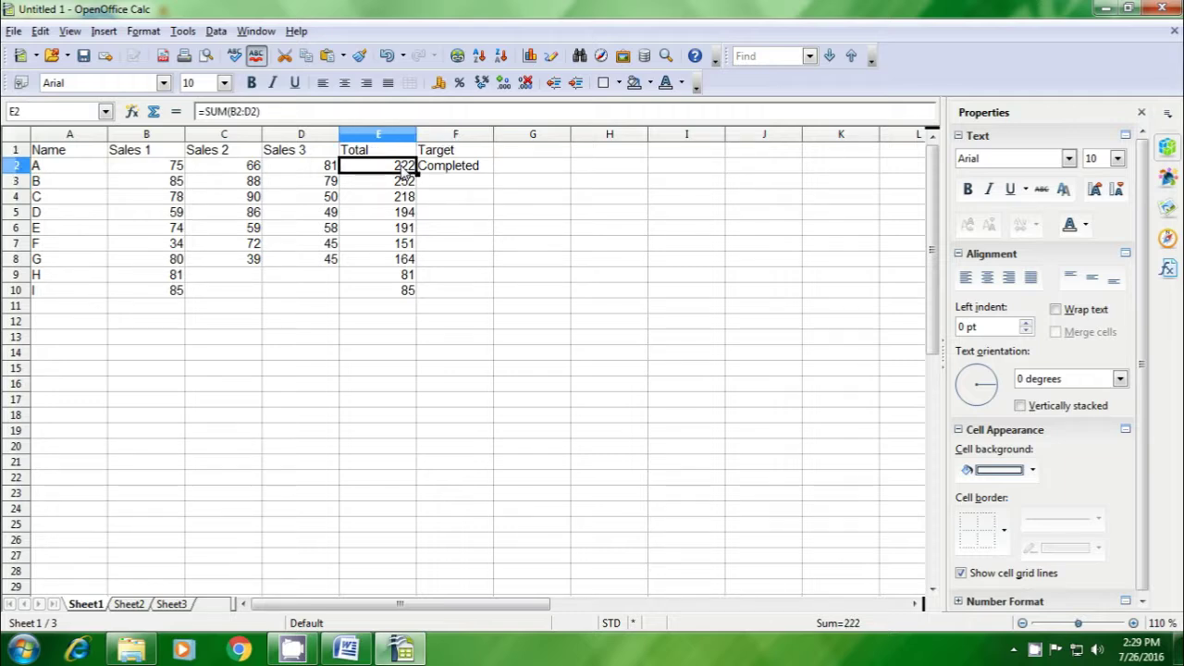
{"action": "left_click", "coordinate": [453, 169]}
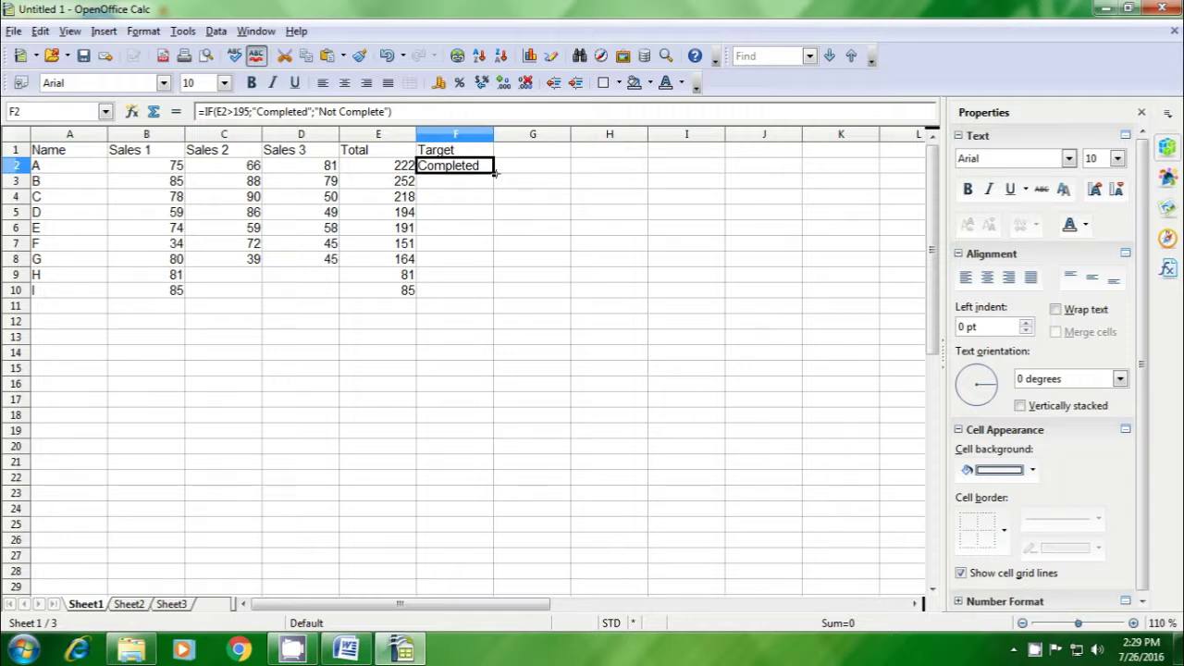
{"action": "left_click_drag", "start_coordinate": [494, 173], "coordinate": [495, 294]}
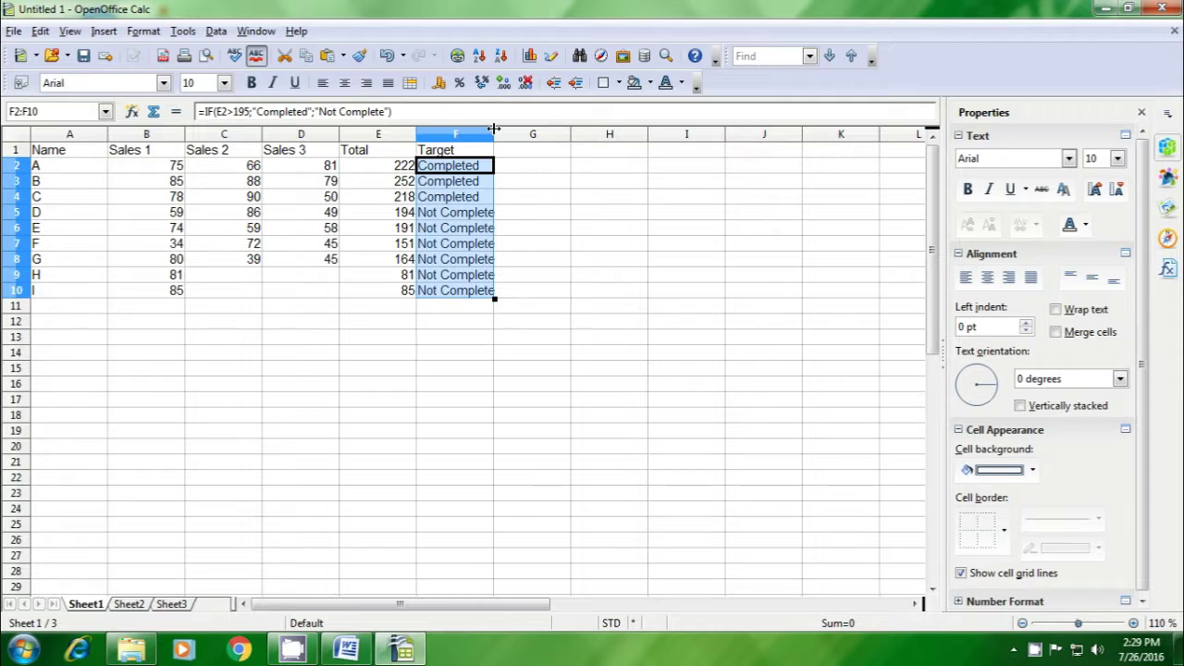
{"action": "left_click_drag", "start_coordinate": [494, 129], "coordinate": [505, 130]}
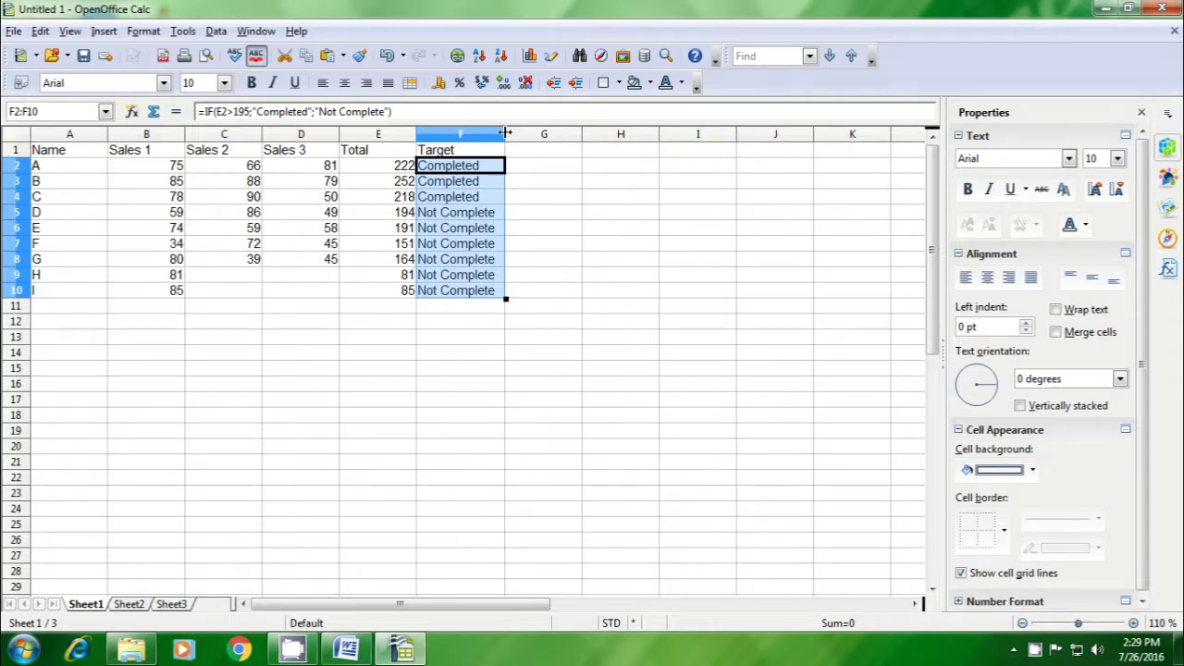
{"action": "left_click", "coordinate": [448, 331]}
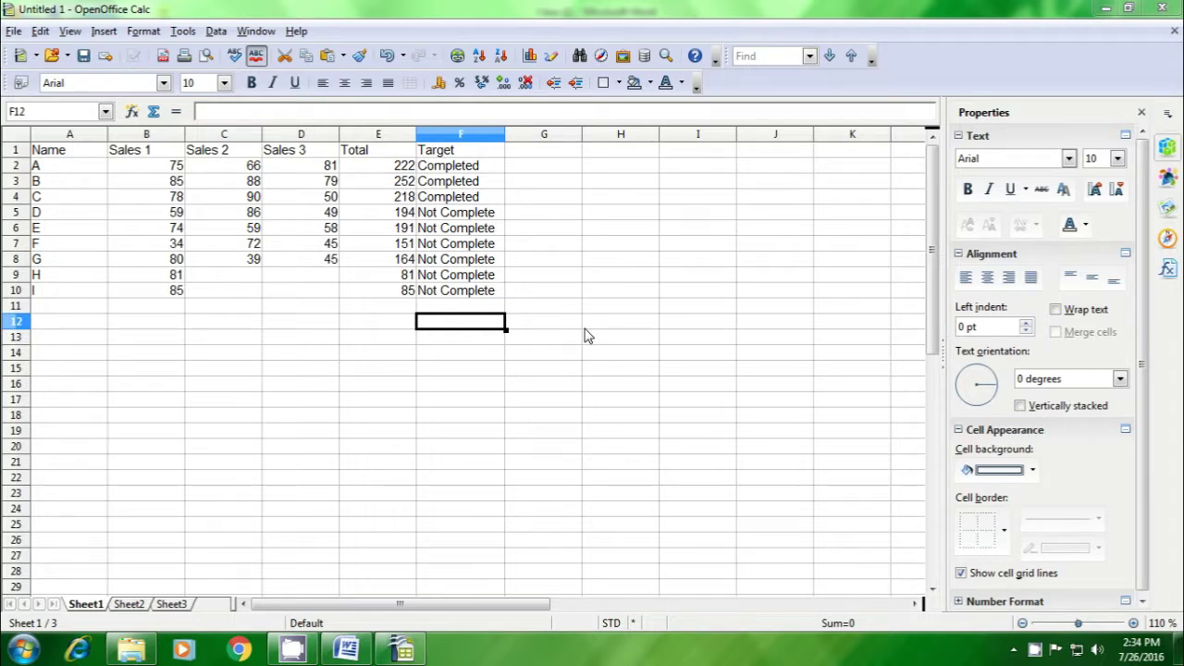
- Add the column heading Maximum in cell G1
{"action": "left_click", "coordinate": [535, 157]}
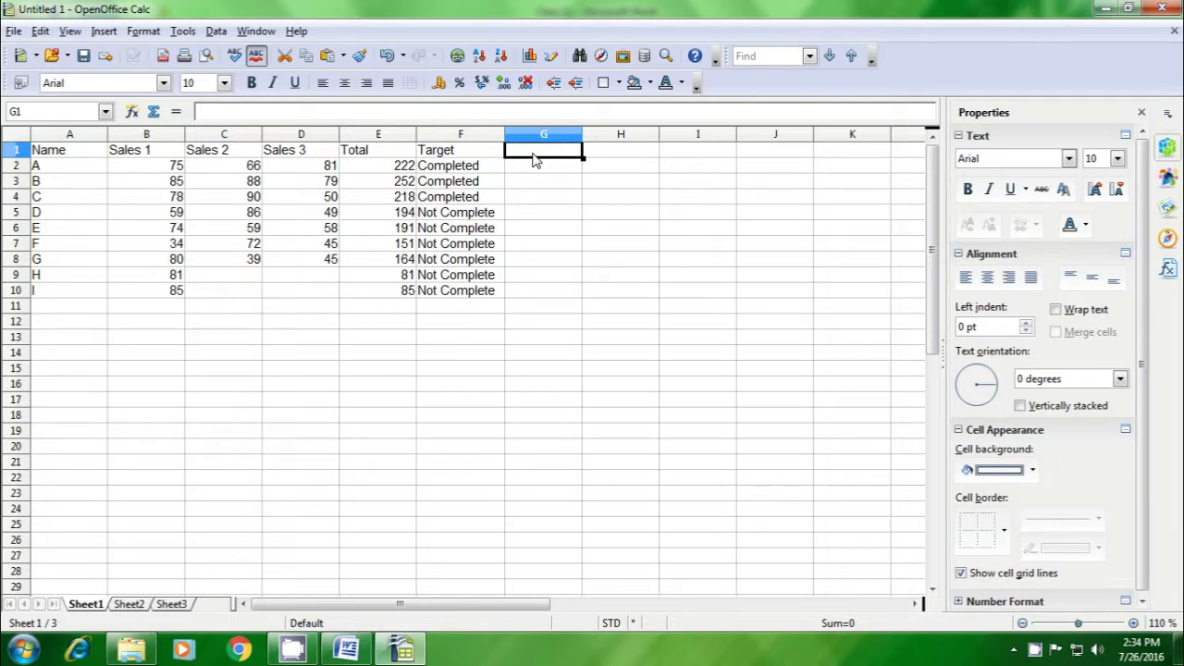
{"action": "type", "text": "M"}
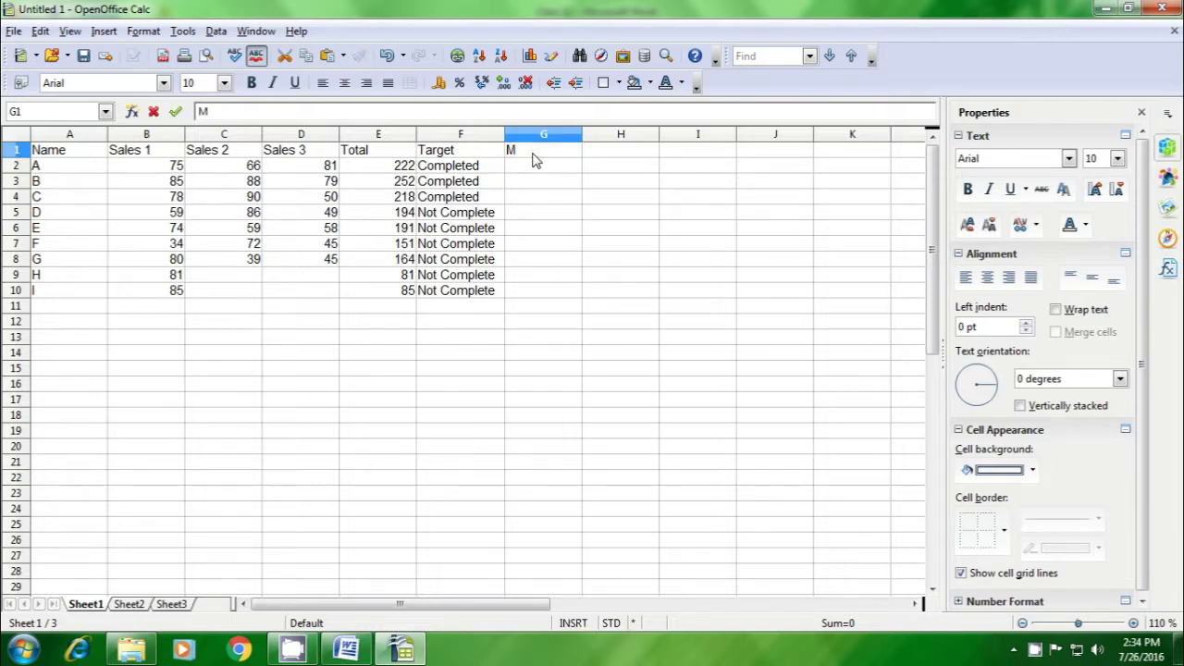
{"action": "type", "text": "aximum"}
{"action": "key", "text": "Return"}
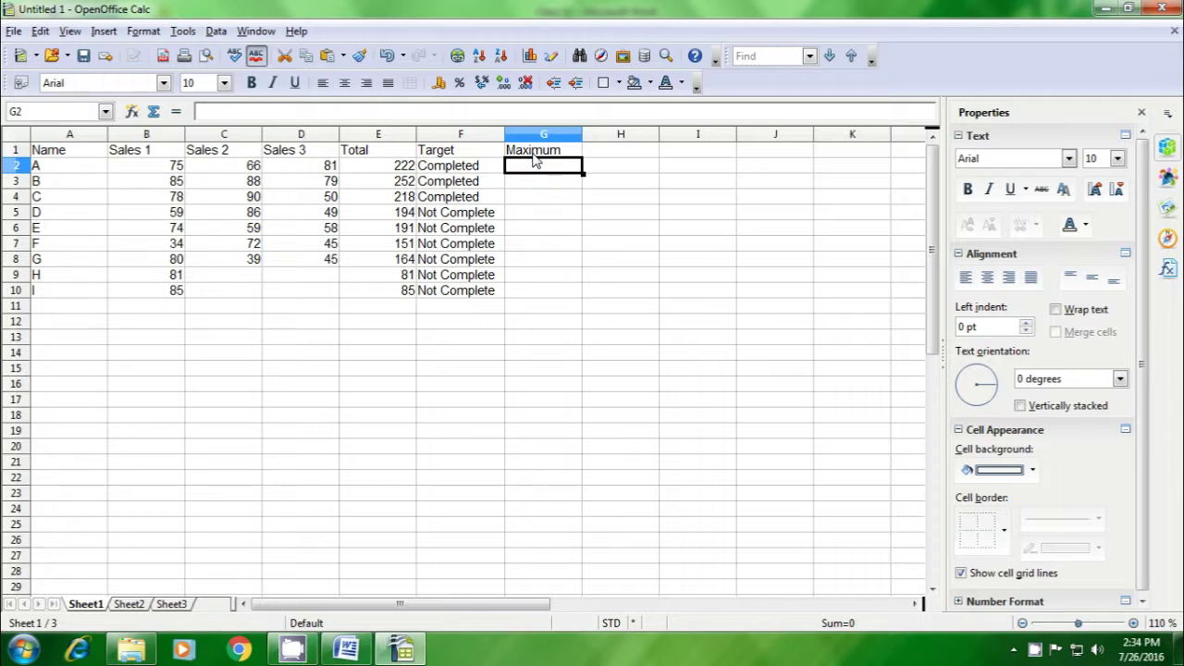
- Enter a MAX formula in Maximum cell G2 over the row's three sales values, B2:D2
{"action": "type", "text": "=m"}
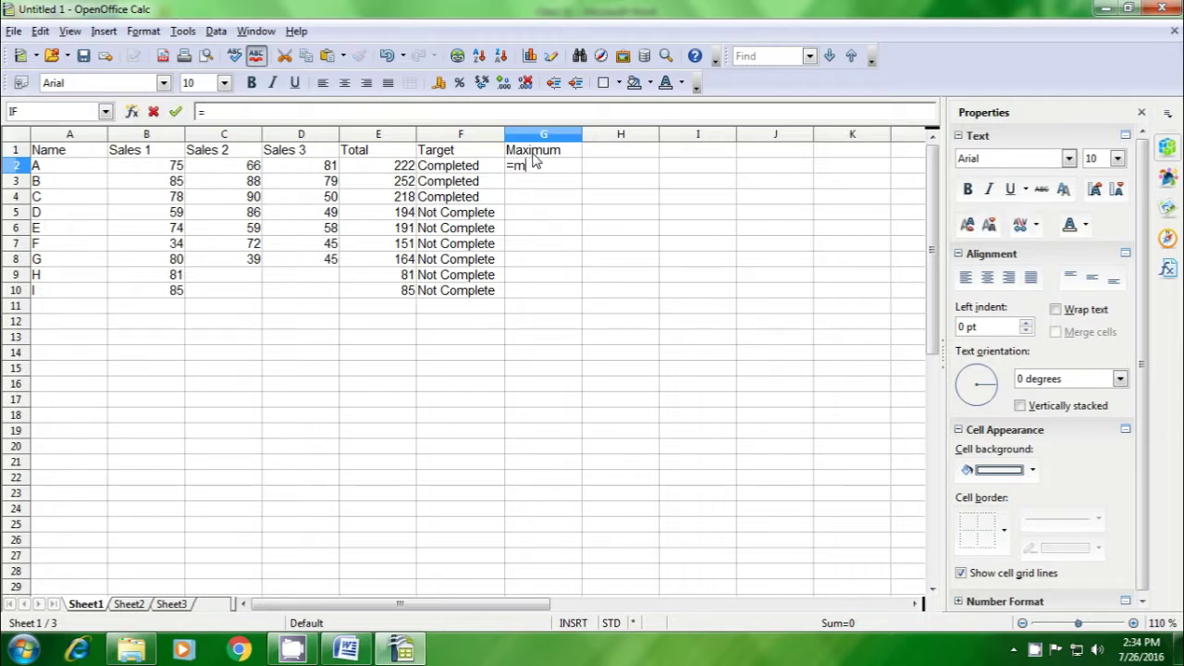
{"action": "type", "text": "ax"}
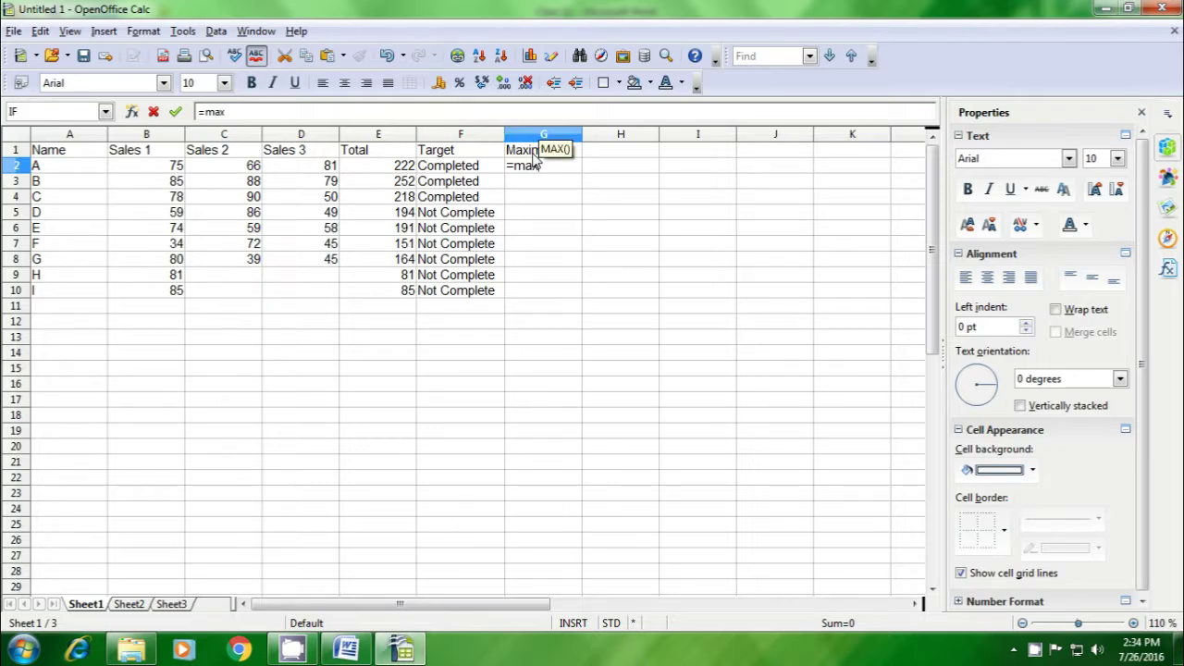
{"action": "type", "text": "("}
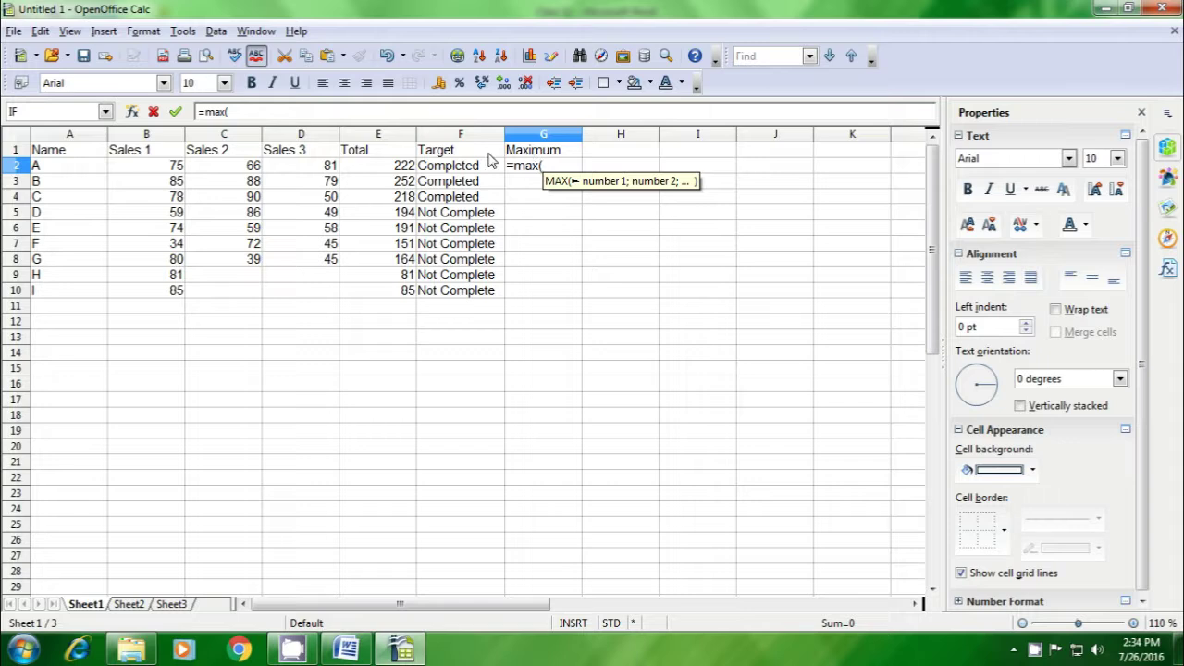
{"action": "left_click_drag", "start_coordinate": [166, 170], "coordinate": [329, 179]}
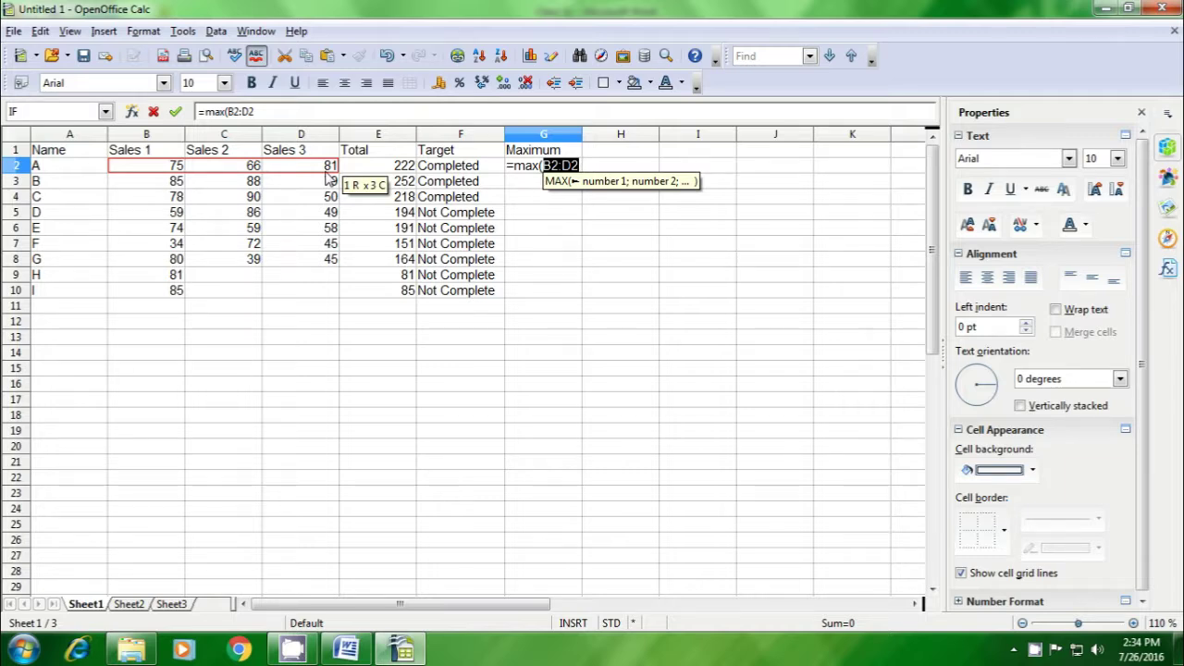
{"action": "type", "text": ")"}
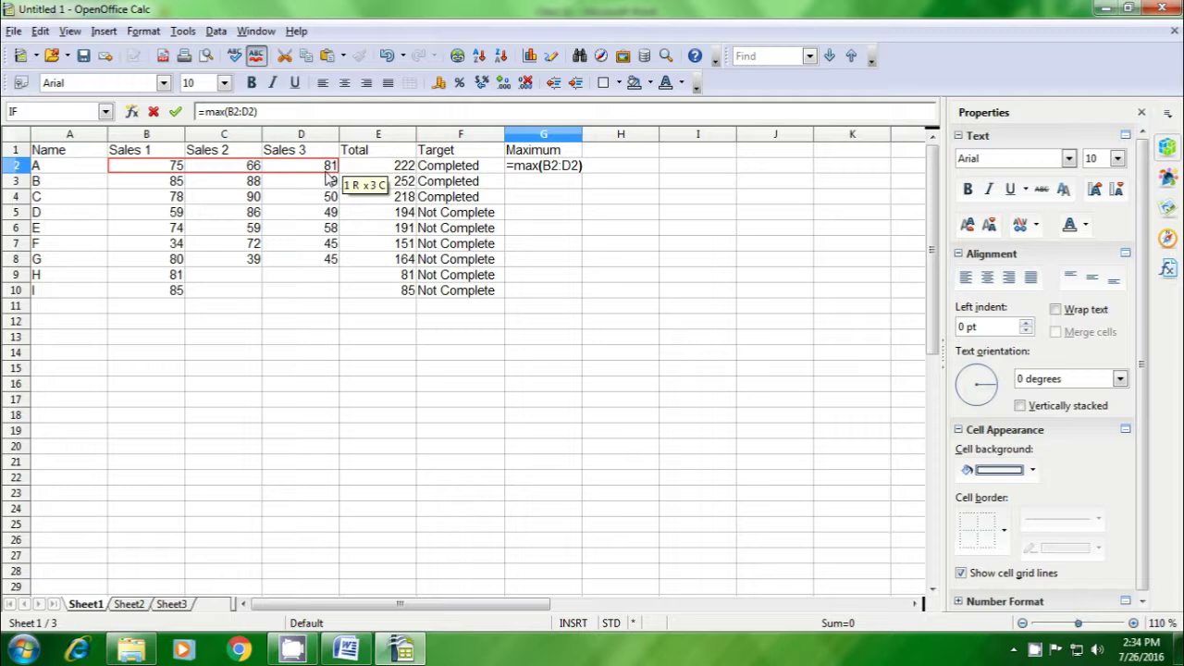
{"action": "key", "text": "Return"}
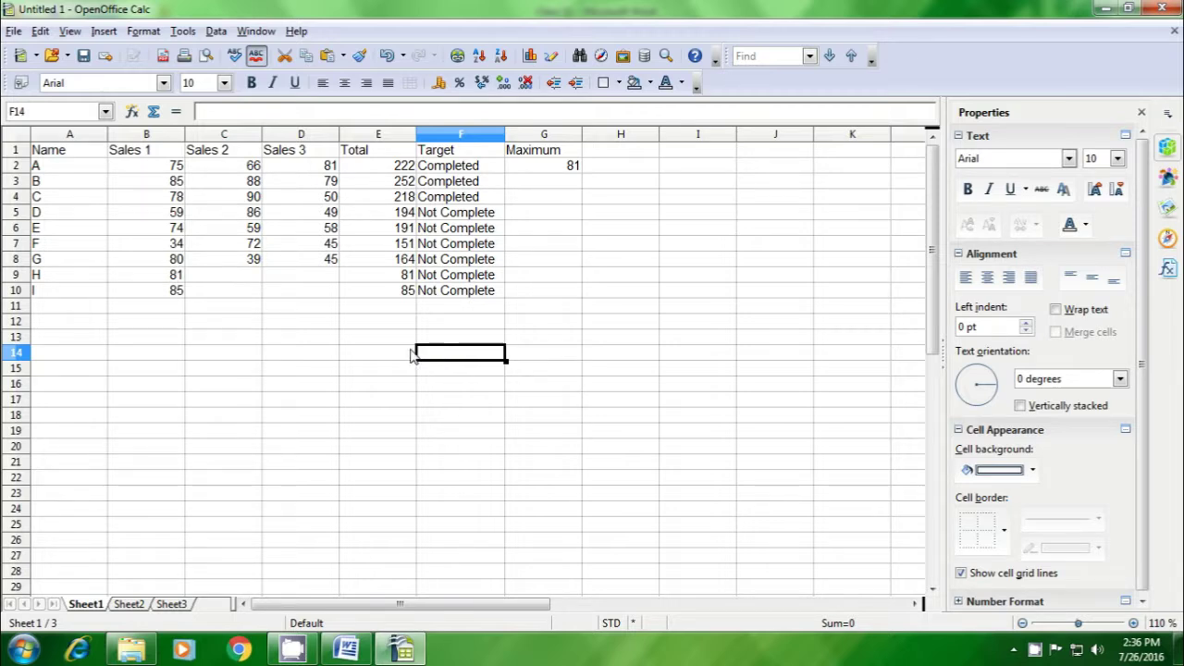
- Add the label Date in cell A15 and enter the formula =today() in cell A16 below it
{"action": "left_click", "coordinate": [80, 373]}
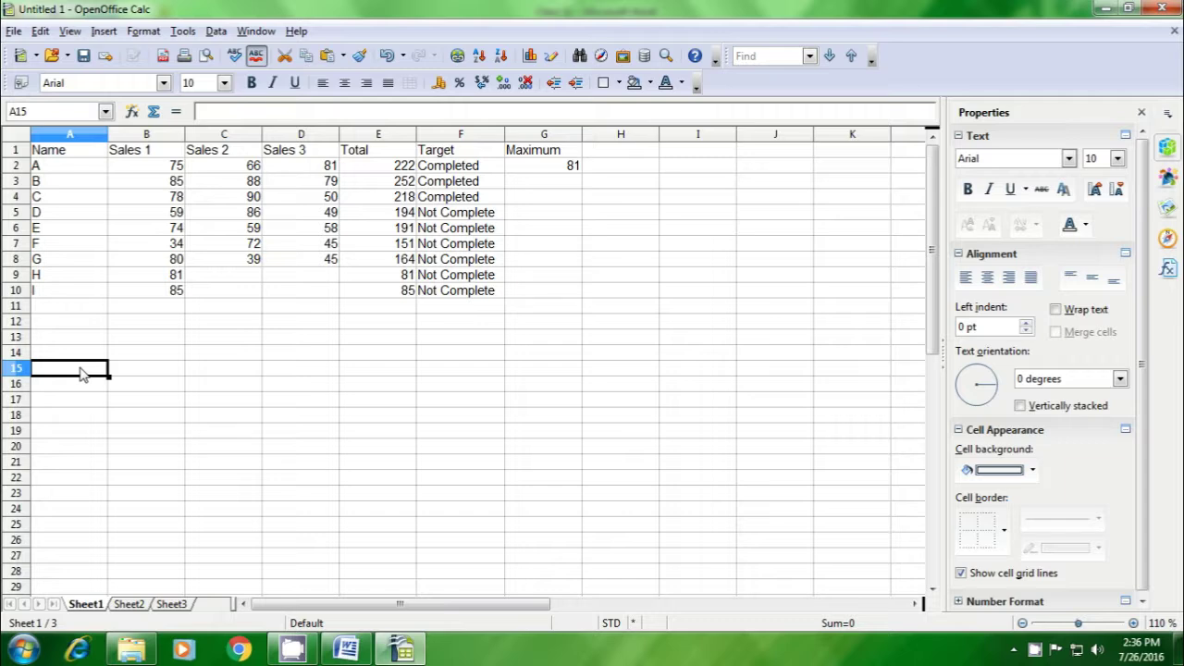
{"action": "type", "text": "Date"}
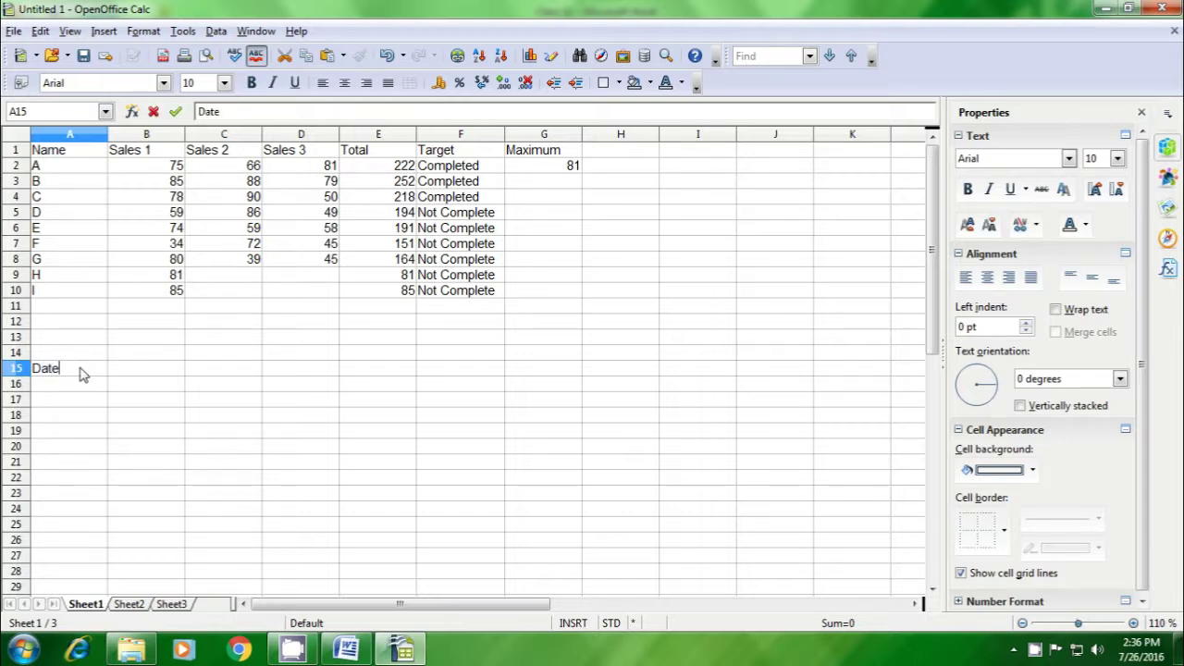
{"action": "key", "text": "Return"}
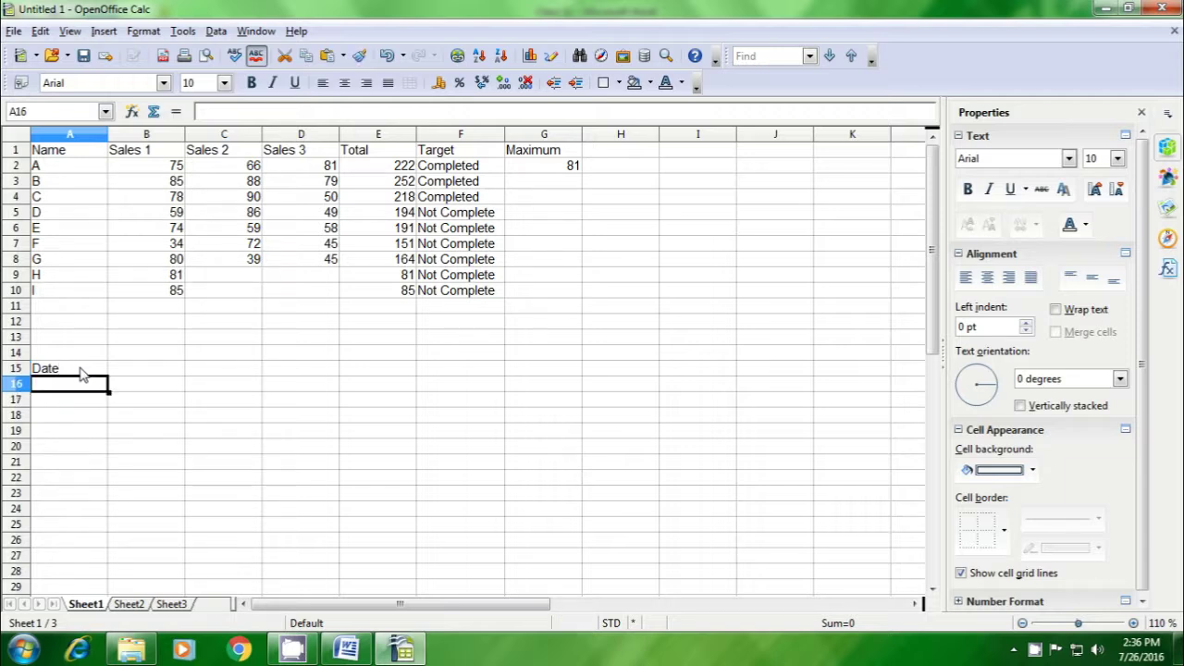
{"action": "type", "text": "="}
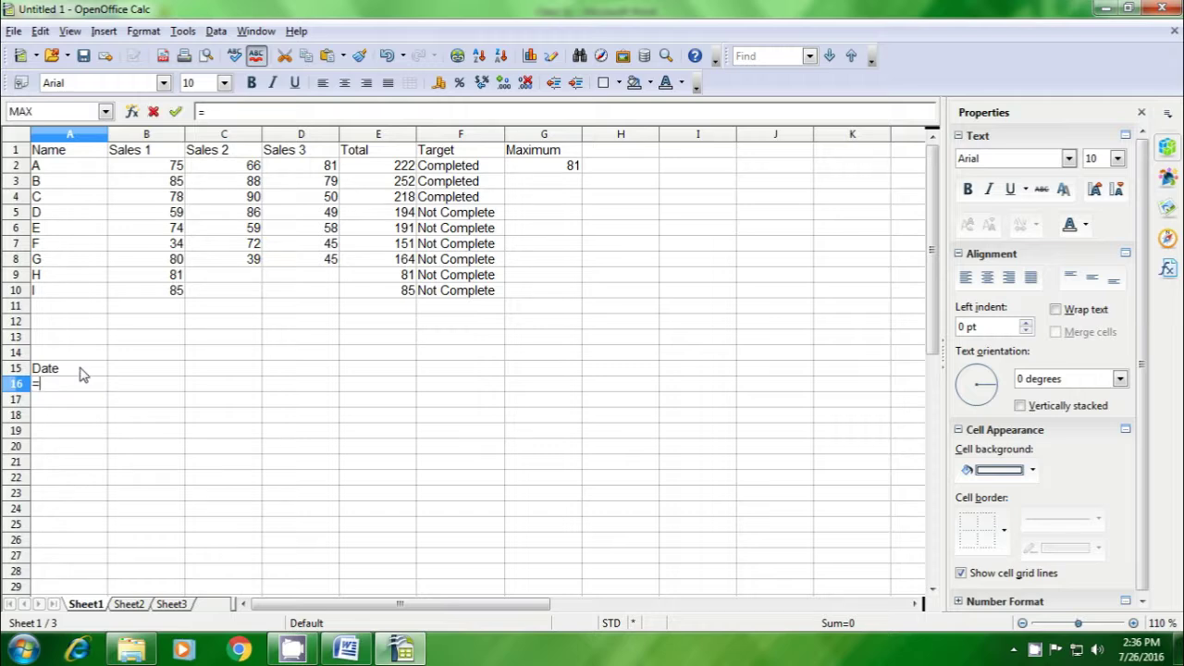
{"action": "type", "text": "tod"}
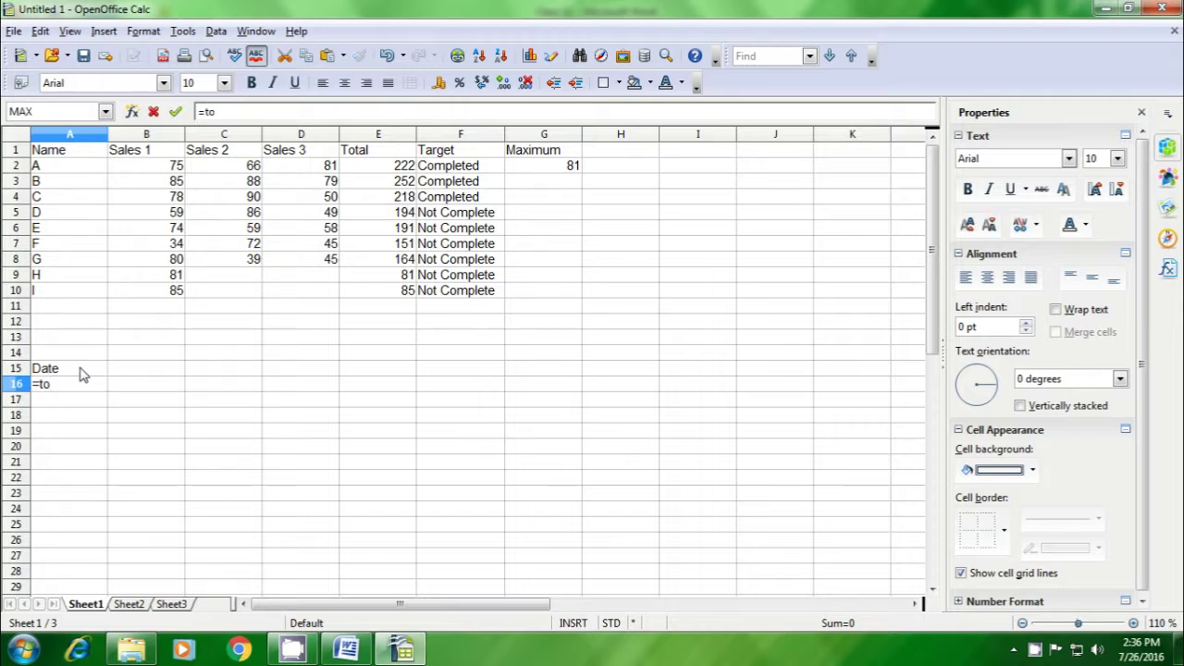
{"action": "type", "text": "ay()"}
{"action": "key", "text": "Return"}
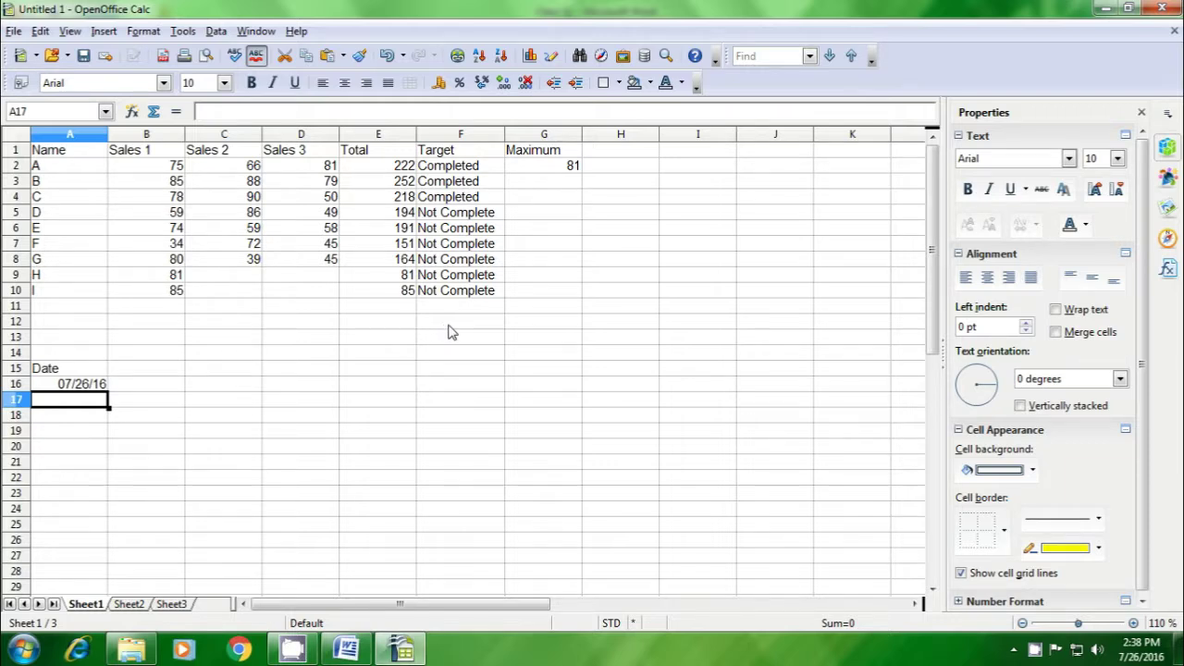
- Add the column heading Minimum in cell H1
{"action": "left_click", "coordinate": [602, 153]}
{"action": "type", "text": "M"}
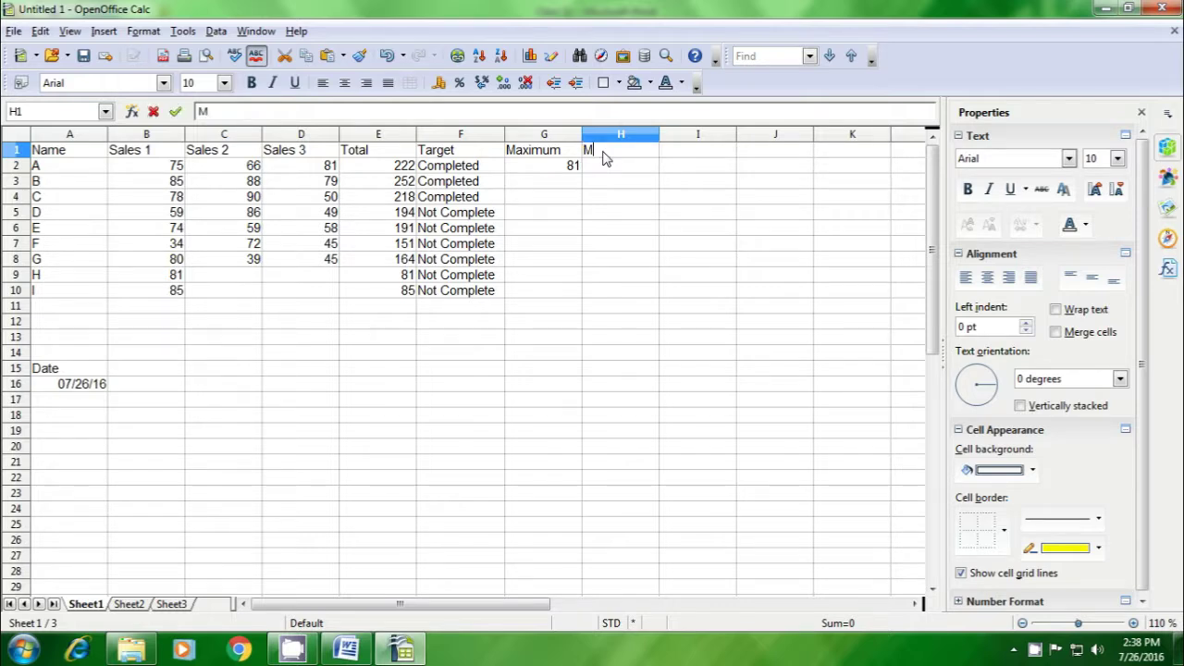
{"action": "type", "text": "inim"}
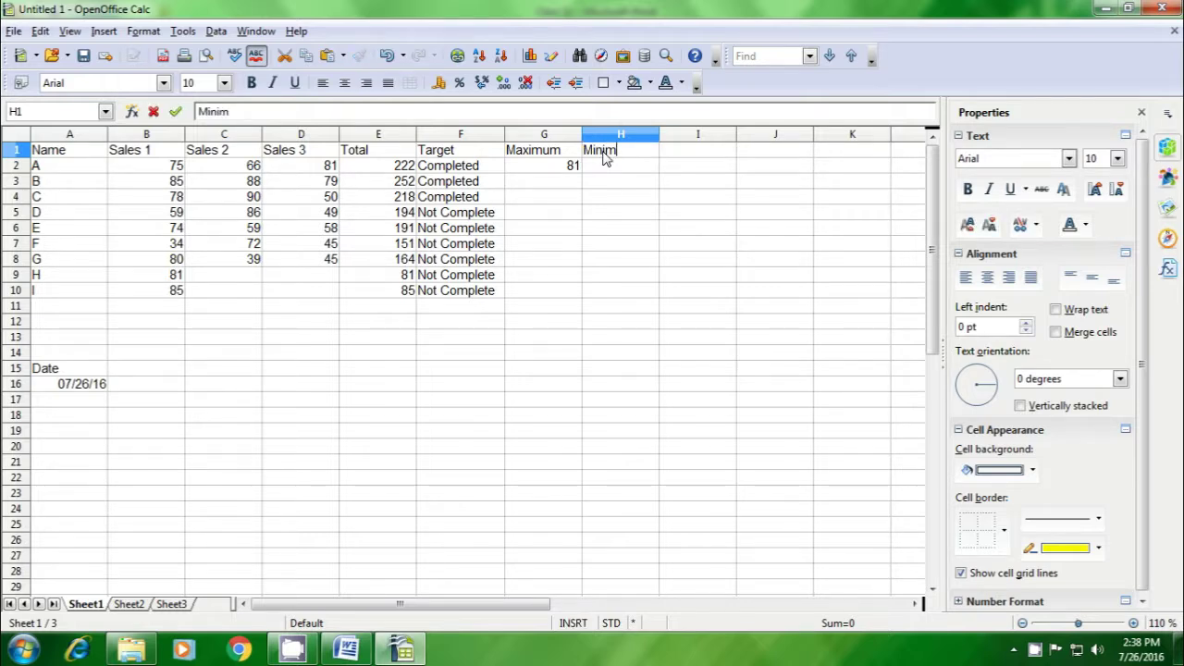
{"action": "type", "text": "um"}
{"action": "key", "text": "Return"}
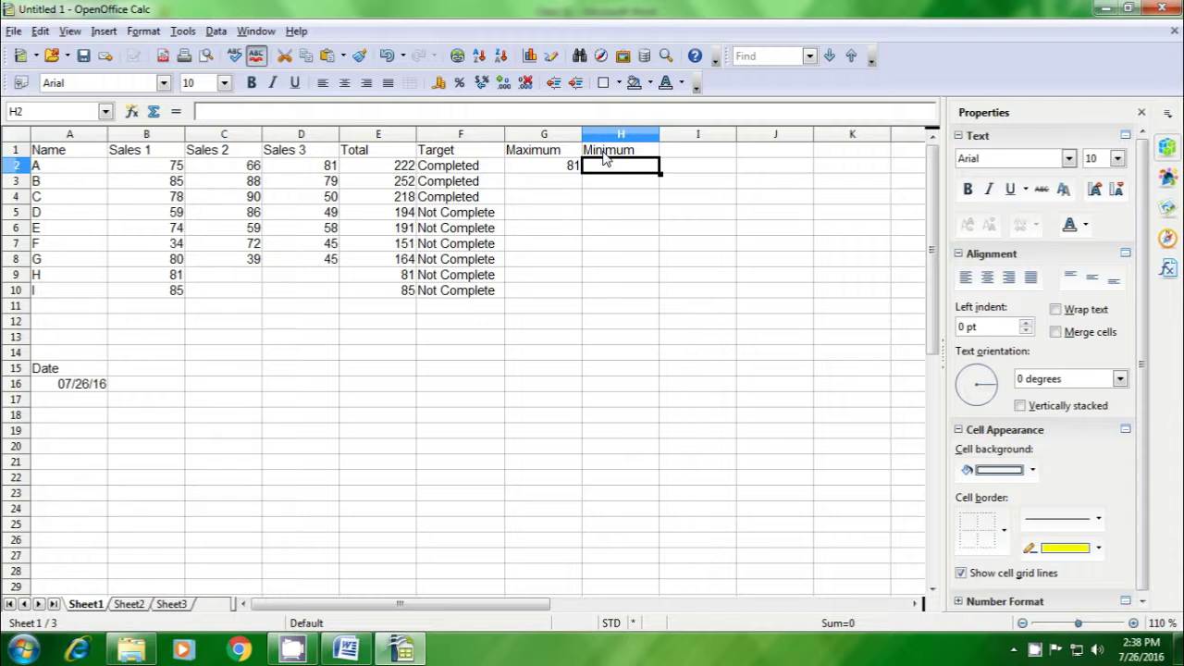
- Enter a MIN formula in Minimum cell H2 over the row's three sales values, B2:D2
{"action": "type", "text": "="}
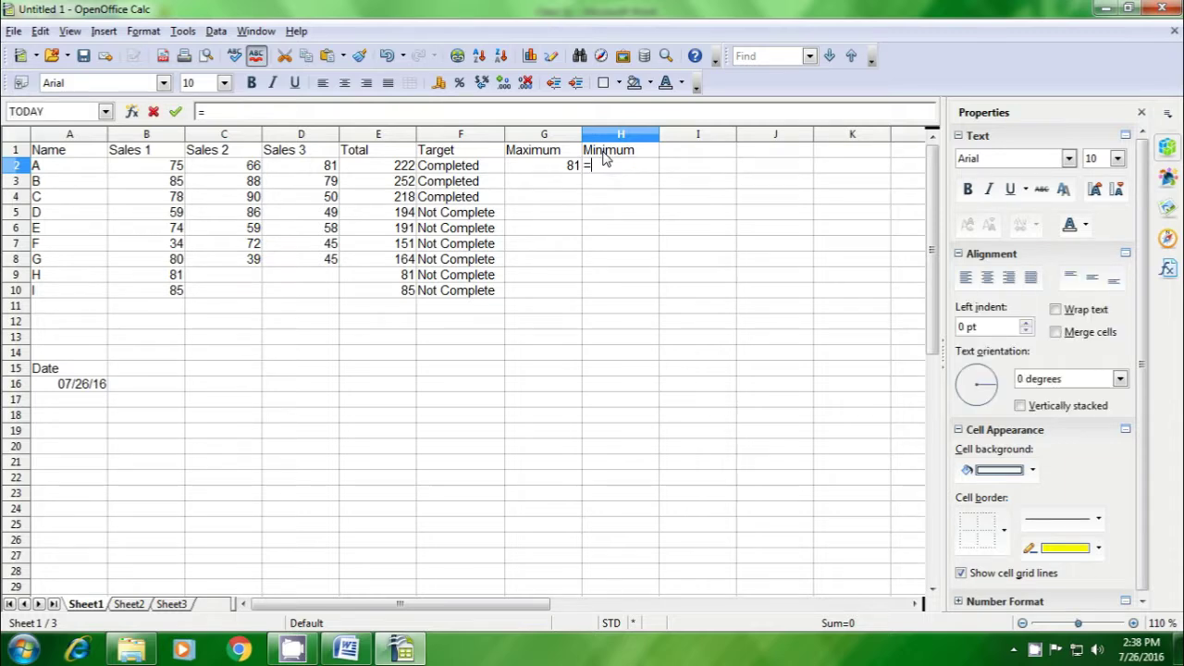
{"action": "type", "text": "min"}
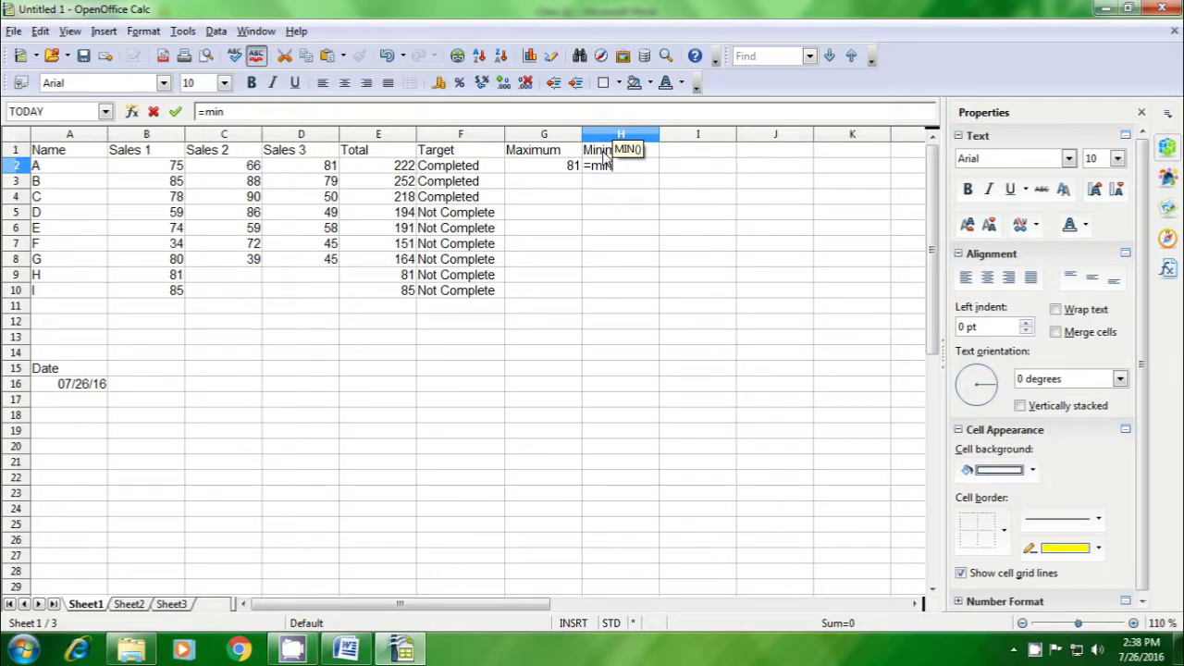
{"action": "type", "text": "("}
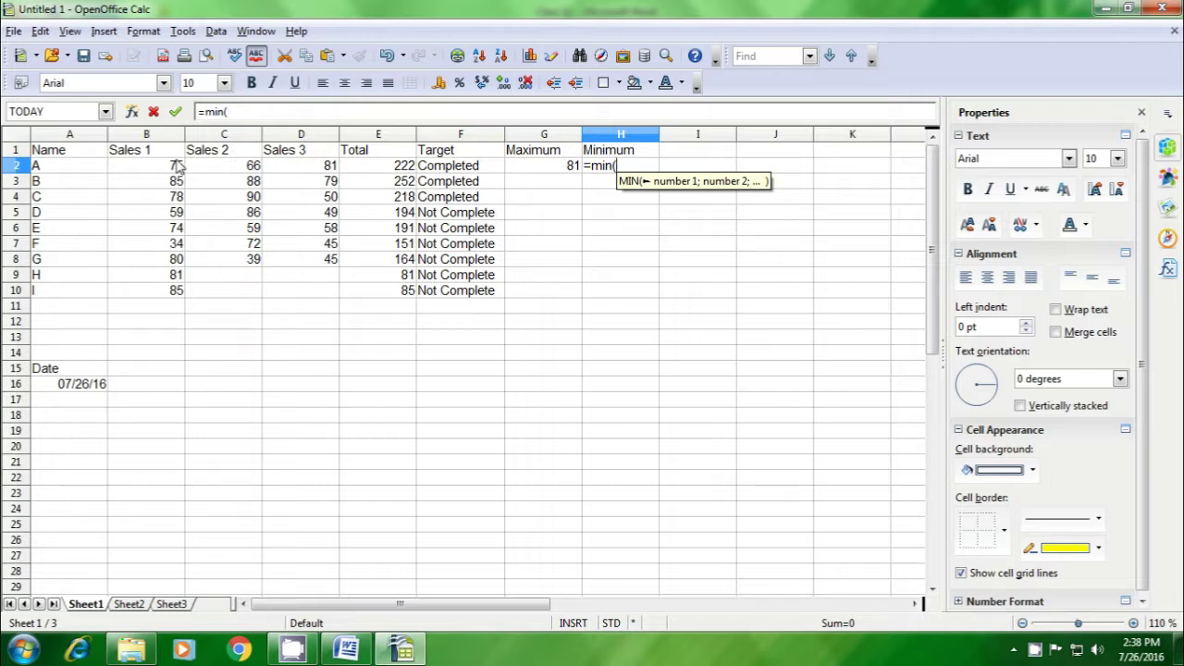
{"action": "left_click_drag", "start_coordinate": [162, 166], "coordinate": [283, 176]}
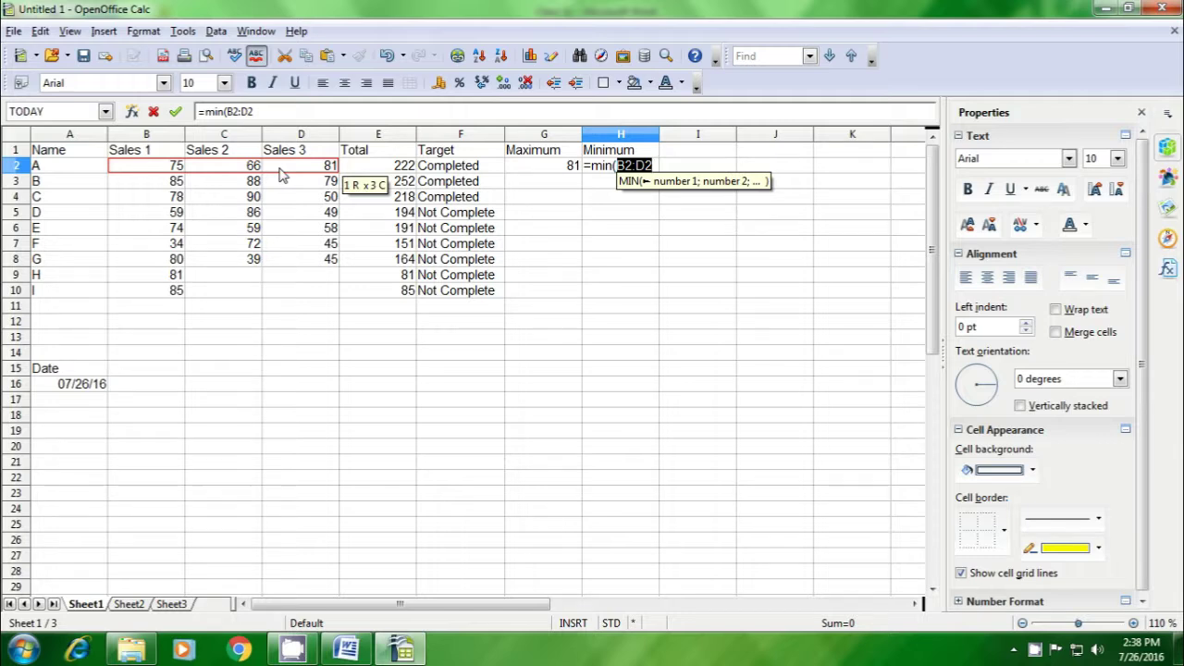
{"action": "type", "text": ")"}
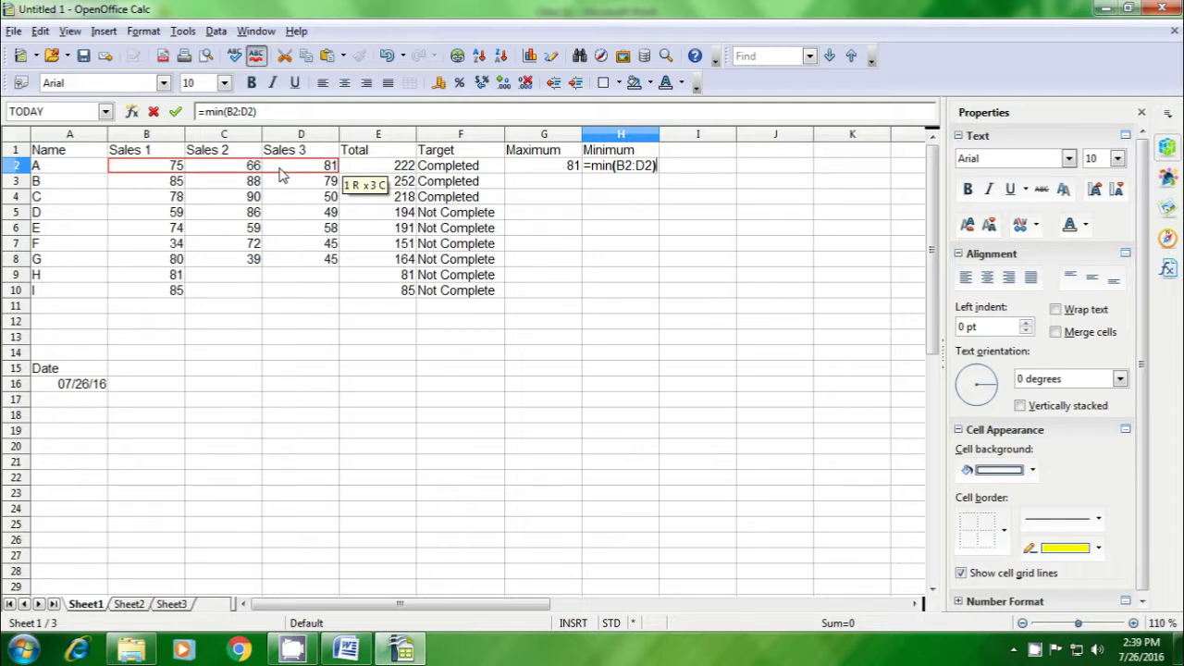
{"action": "key", "text": "Return"}
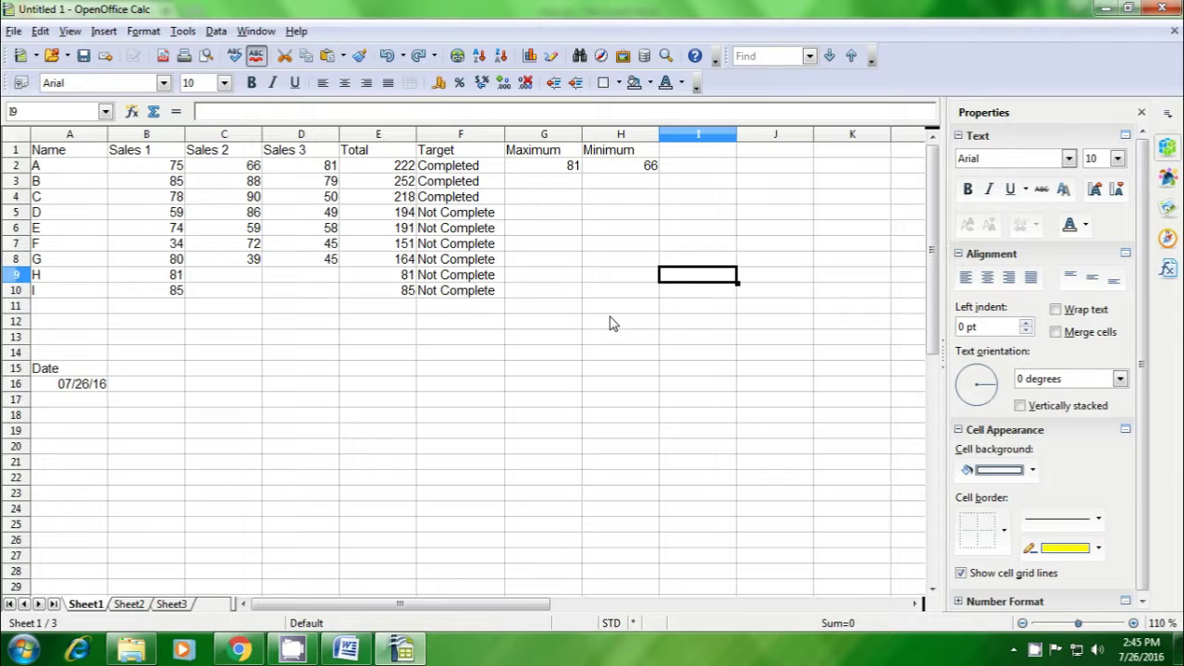
- Add the column heading AND in cell I1
{"action": "left_click", "coordinate": [686, 155]}
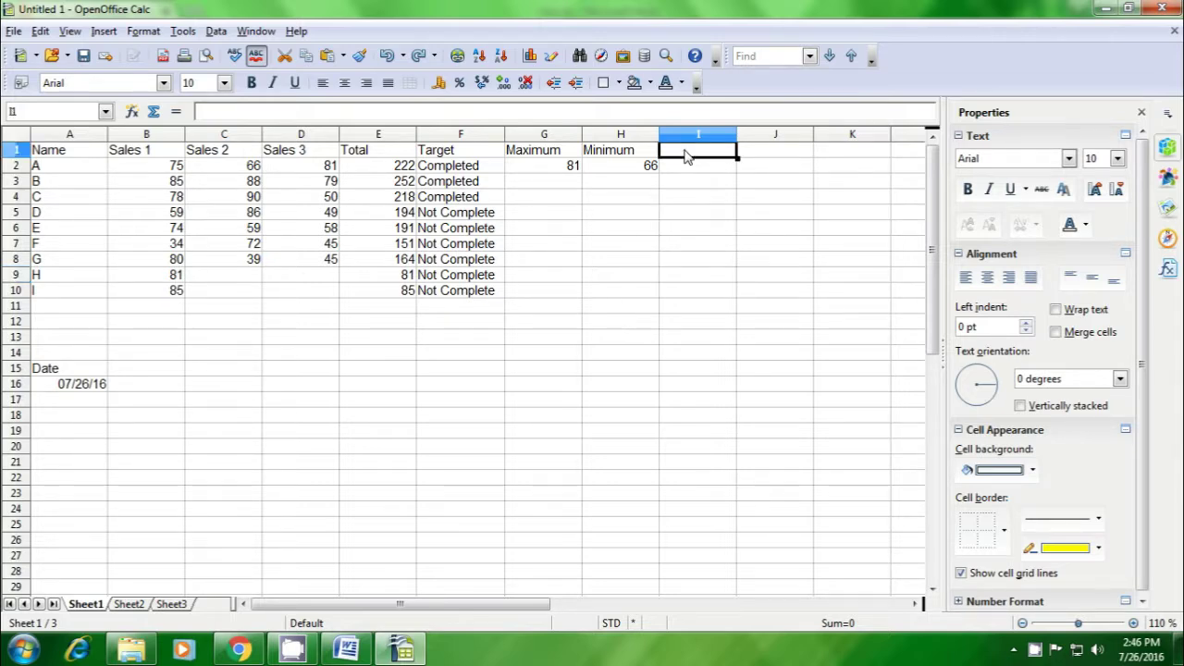
{"action": "type", "text": "A"}
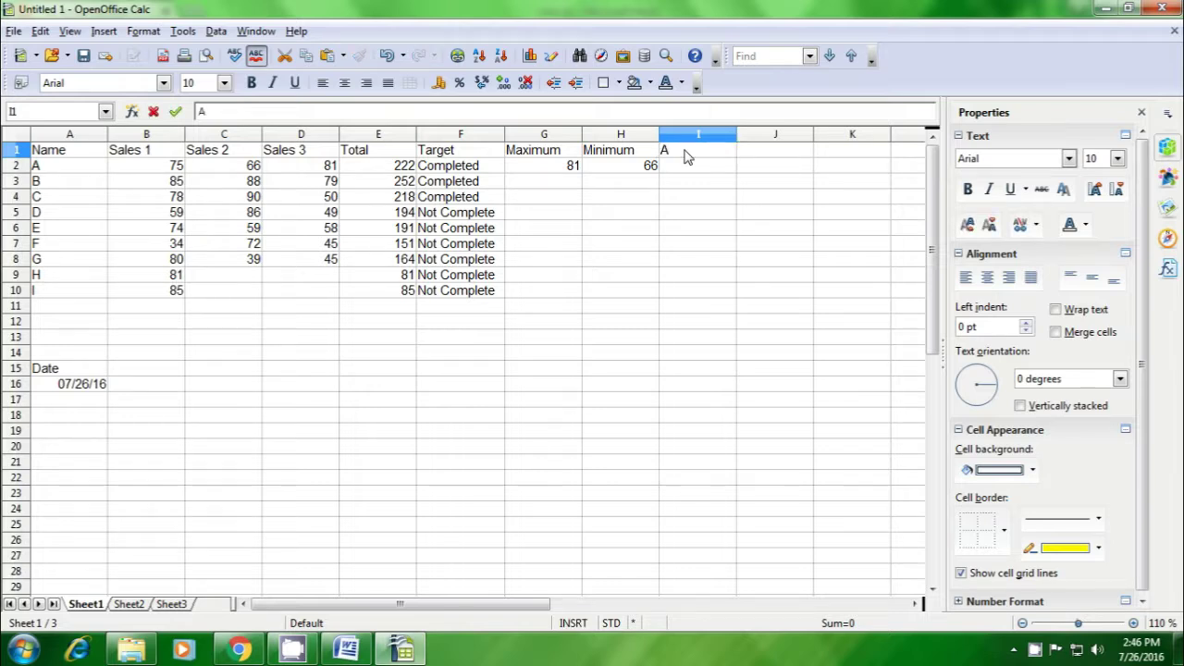
{"action": "type", "text": "ND"}
{"action": "key", "text": "Return"}
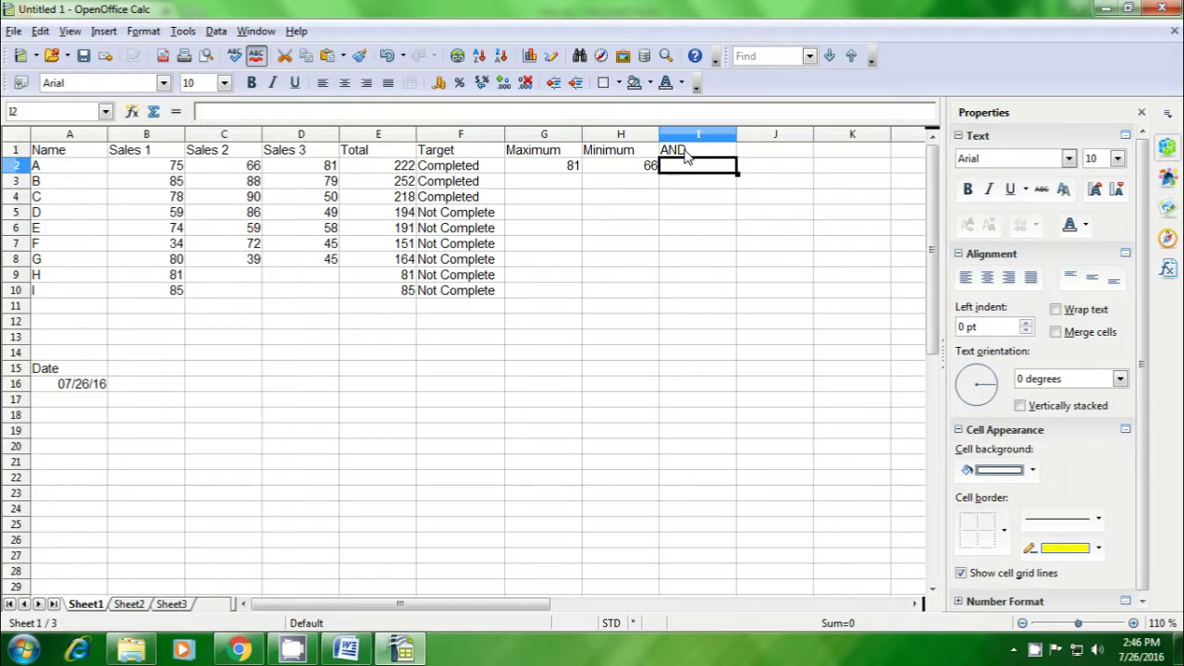
- Enter the formula =and(E2>200;E3>250) in cell I2 under the AND heading and check it
{"action": "type", "text": "="}
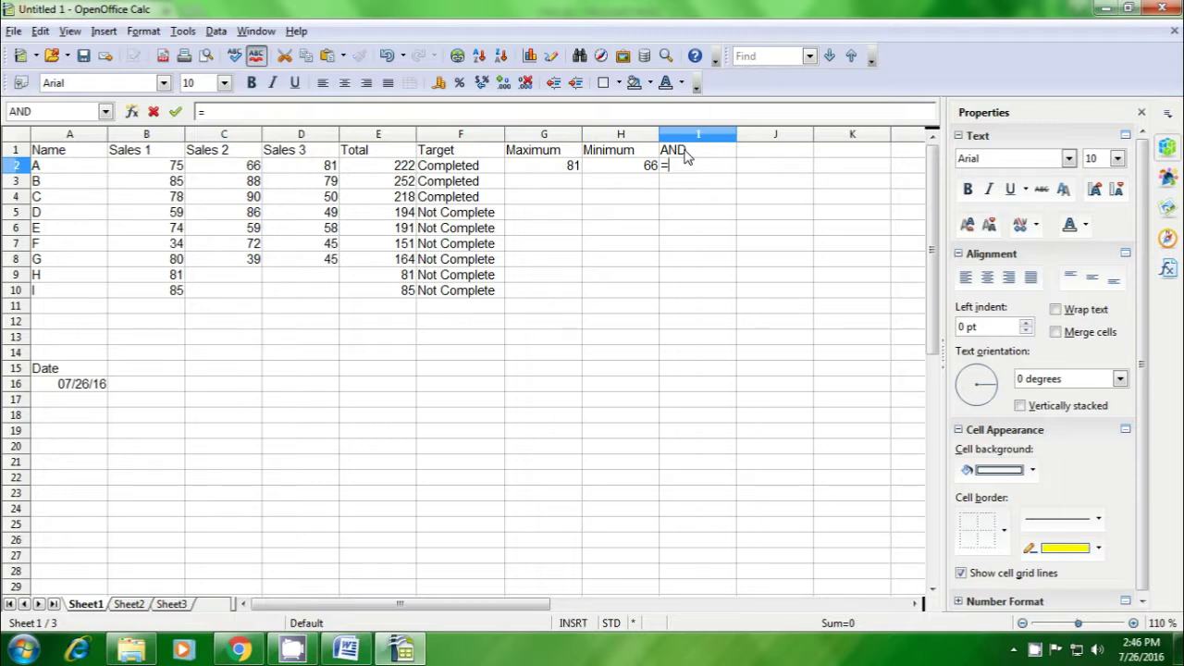
{"action": "type", "text": "an"}
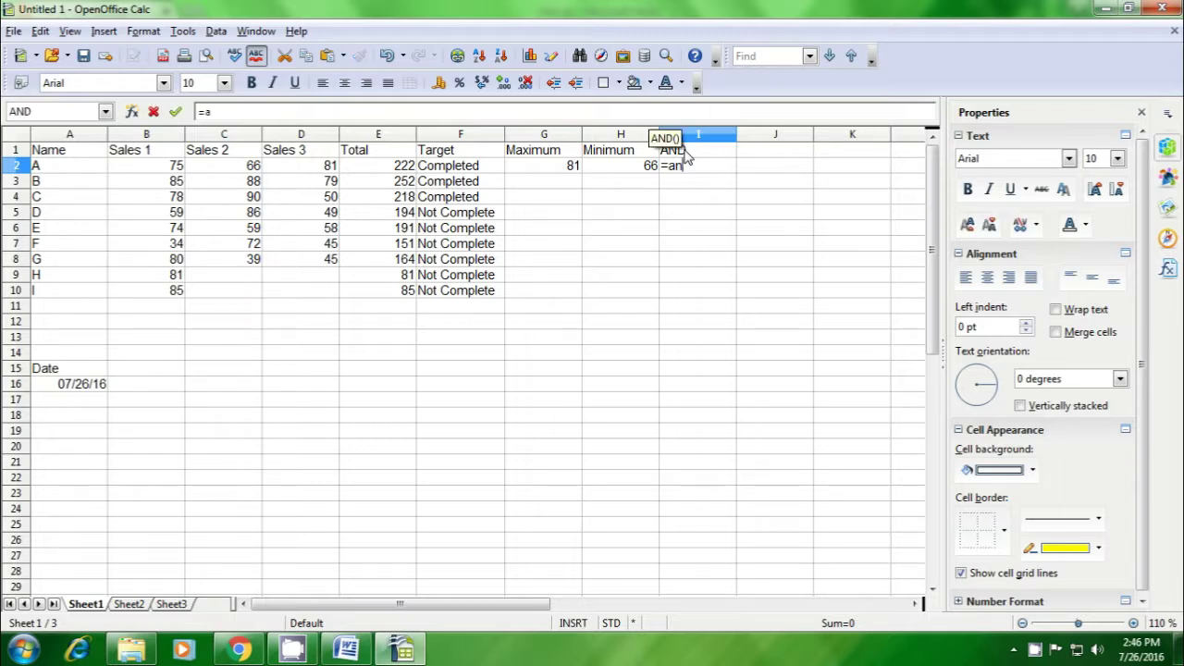
{"action": "type", "text": "d"}
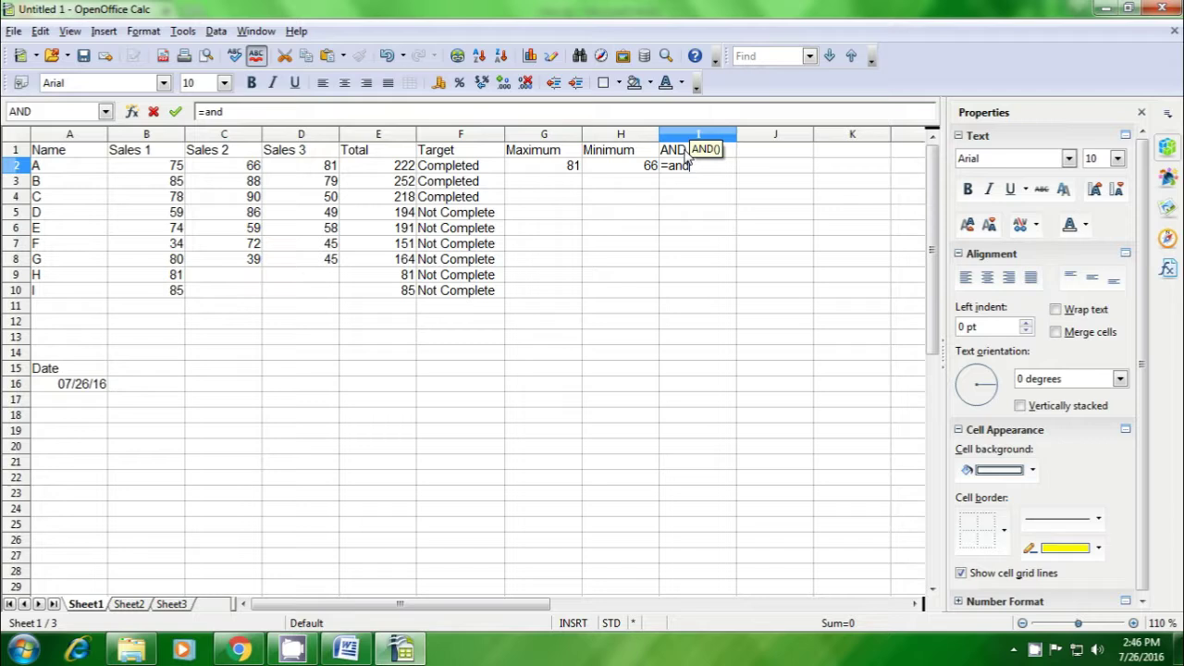
{"action": "type", "text": "("}
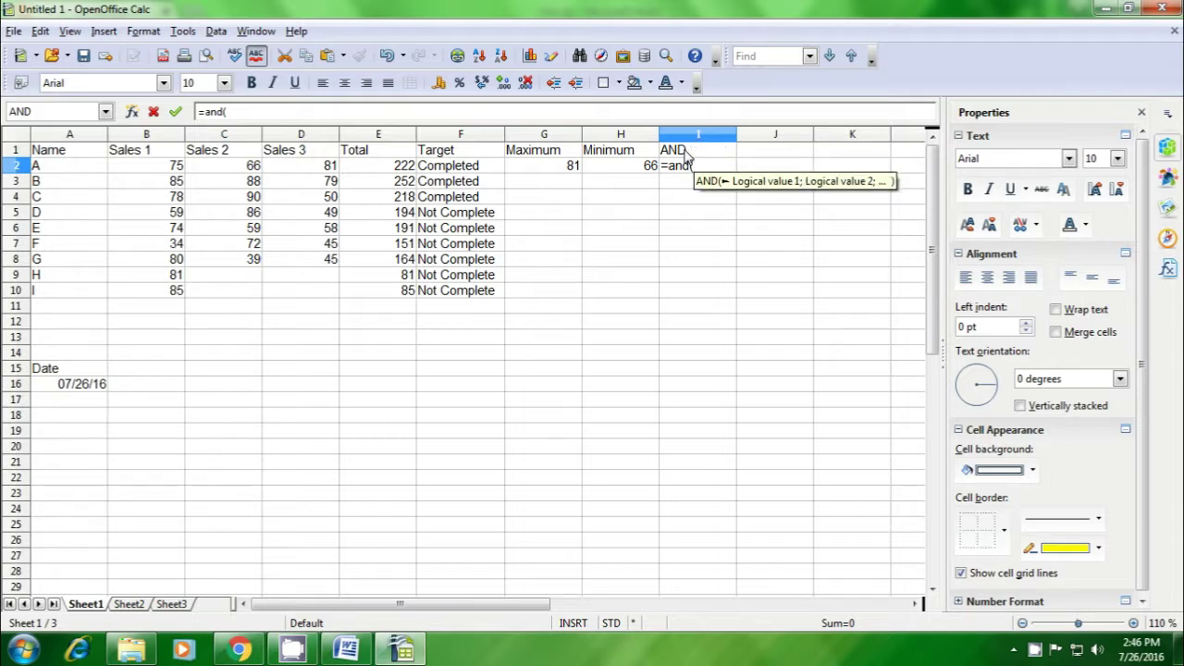
{"action": "left_click", "coordinate": [387, 172]}
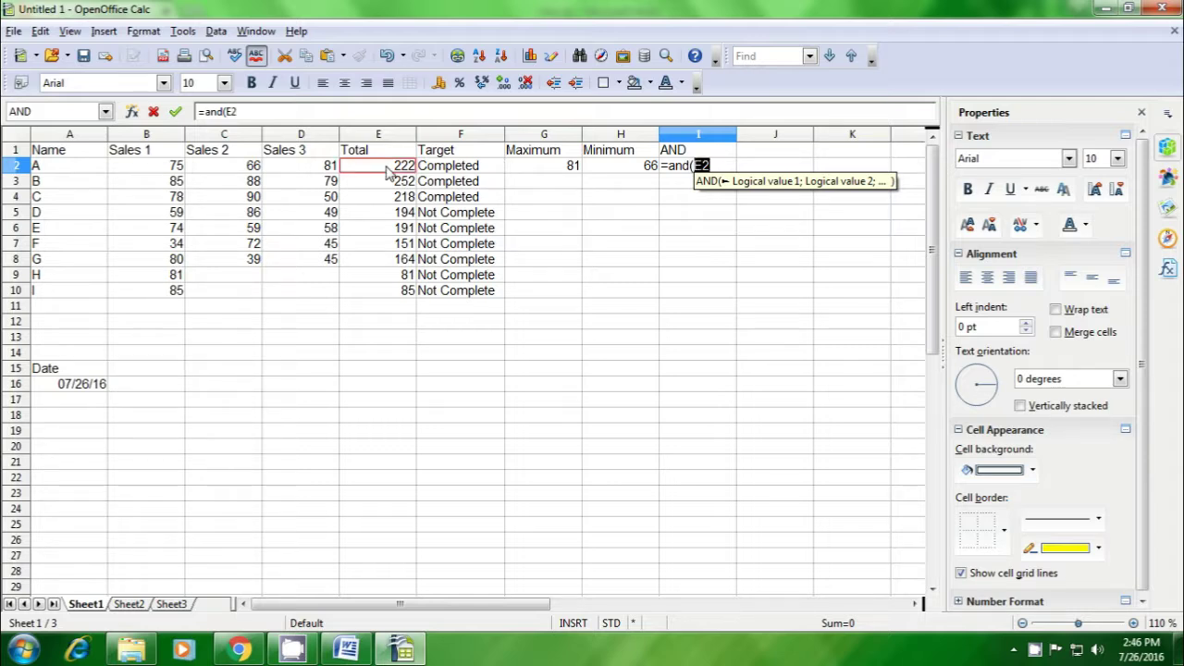
{"action": "type", "text": ">"}
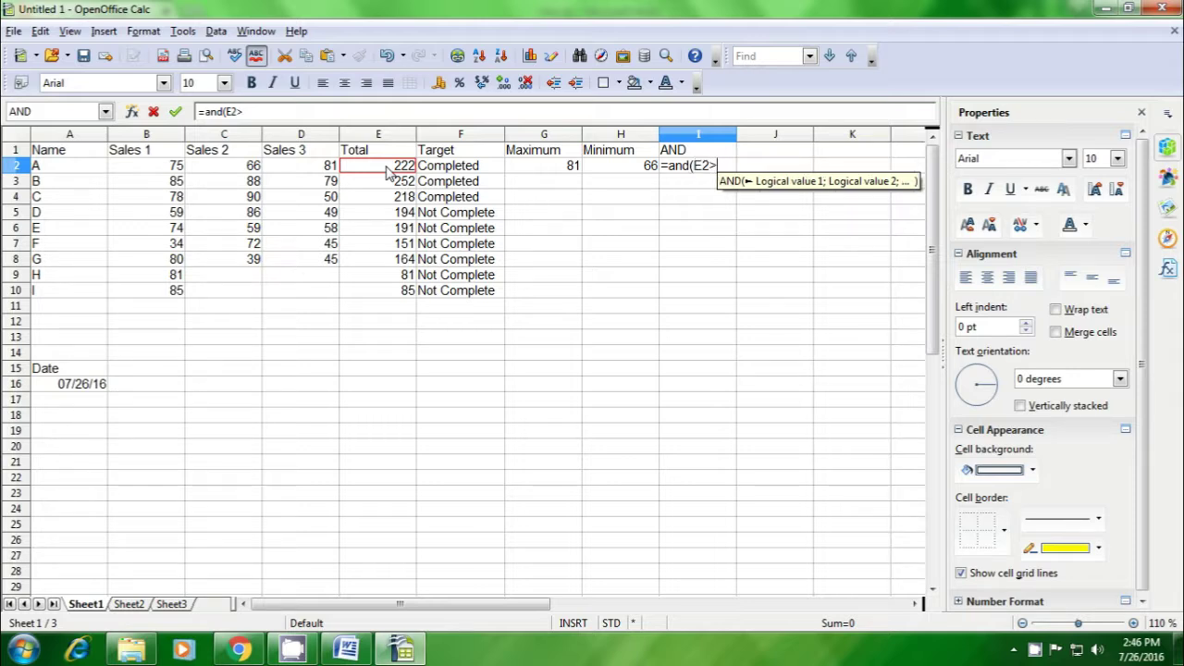
{"action": "type", "text": "2"}
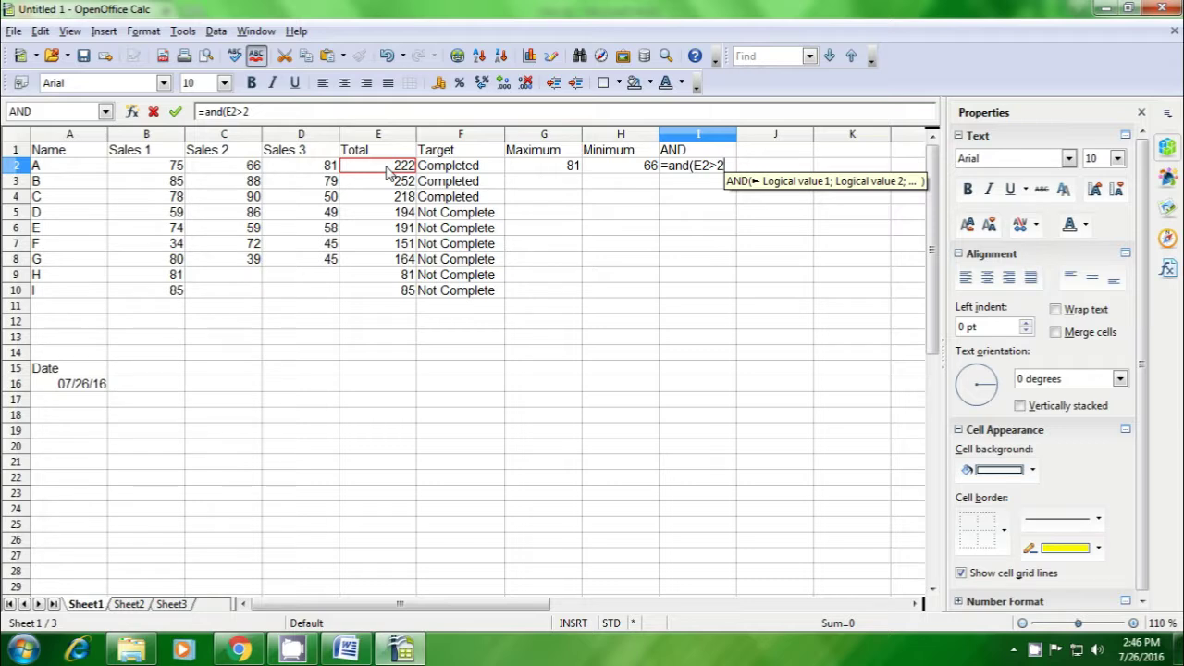
{"action": "type", "text": "00"}
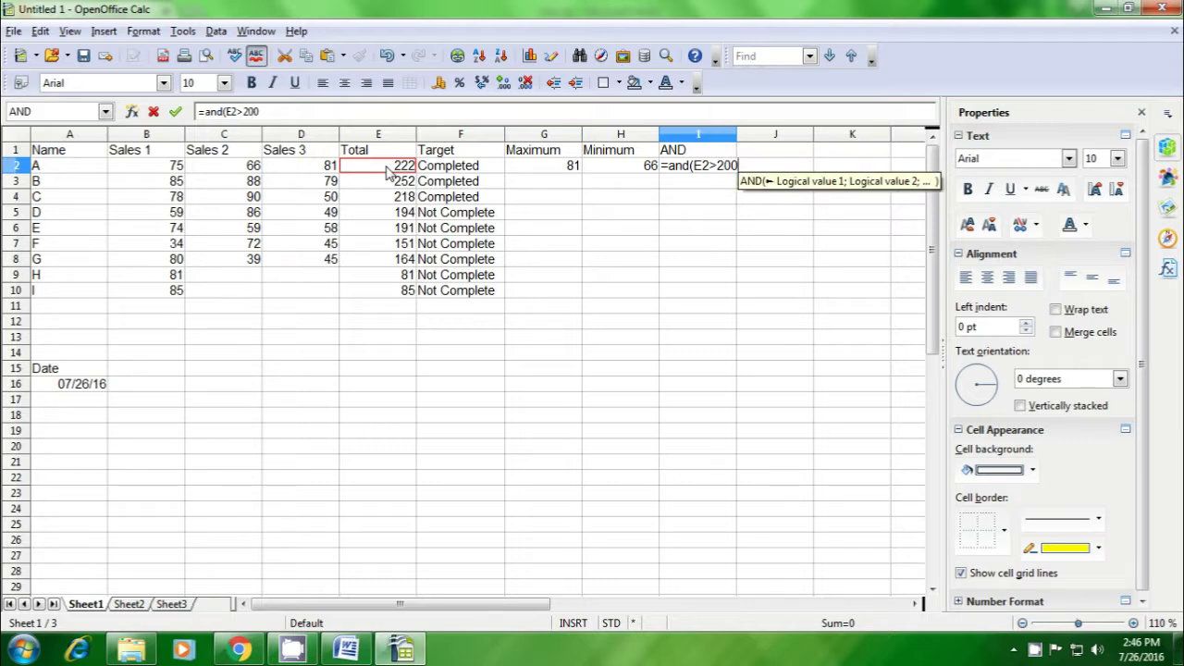
{"action": "type", "text": ";"}
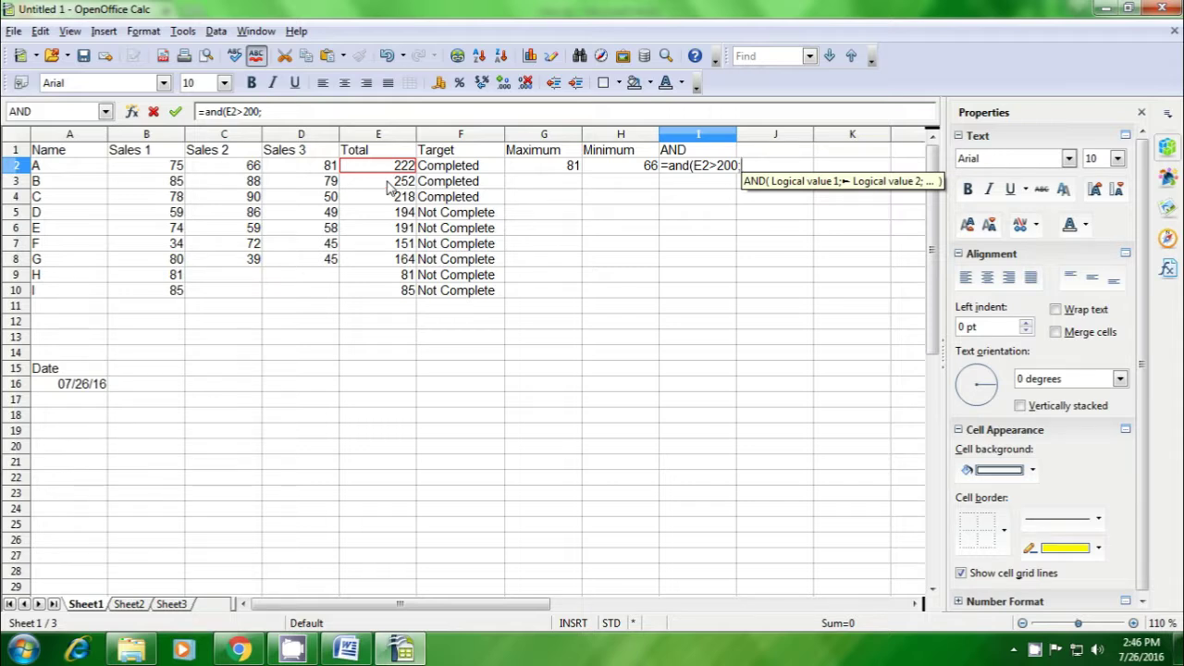
{"action": "left_click", "coordinate": [389, 188]}
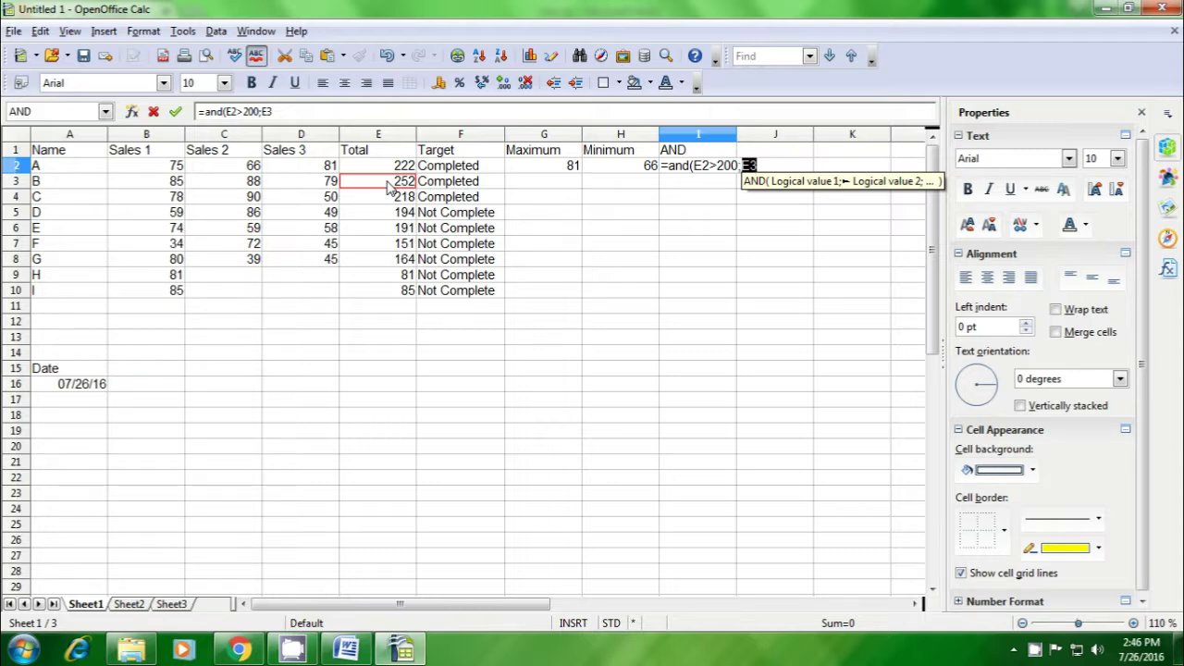
{"action": "type", "text": ">"}
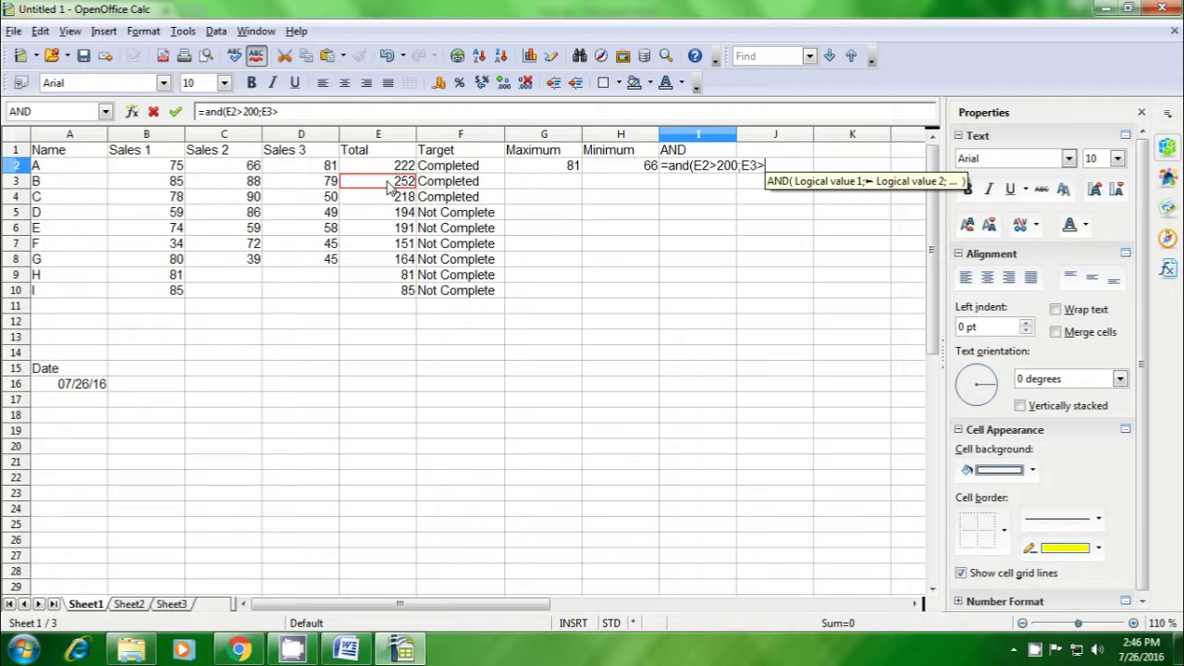
{"action": "type", "text": "250"}
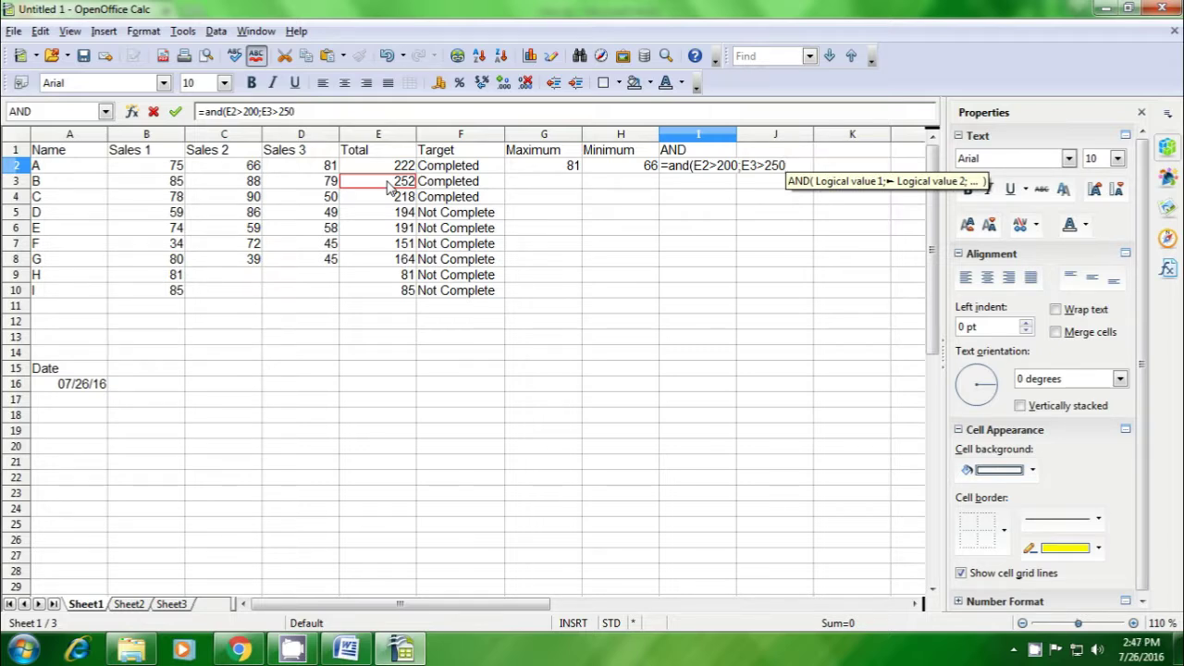
{"action": "type", "text": ")"}
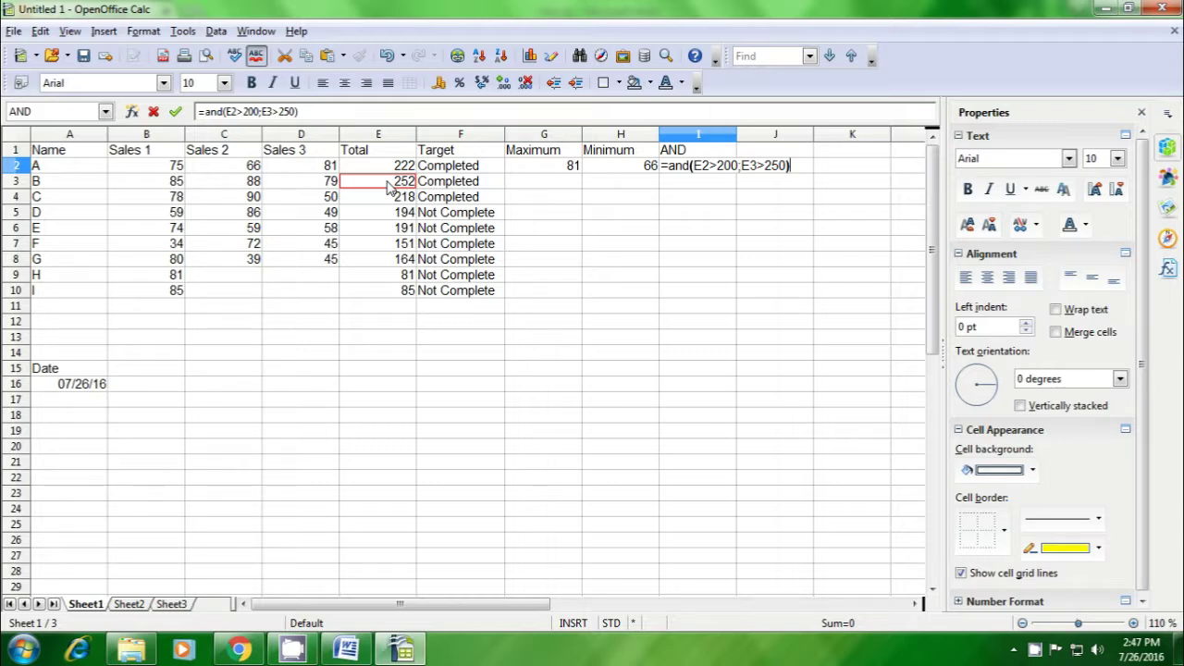
{"action": "key", "text": "Return"}
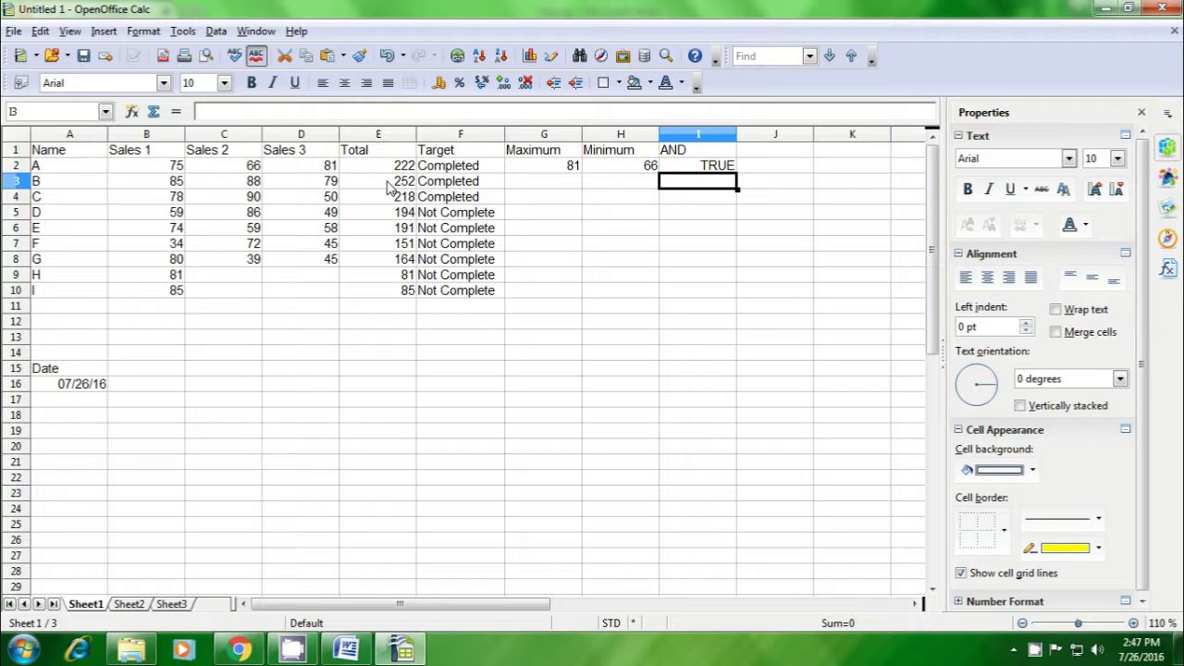
{"action": "left_click", "coordinate": [719, 166]}
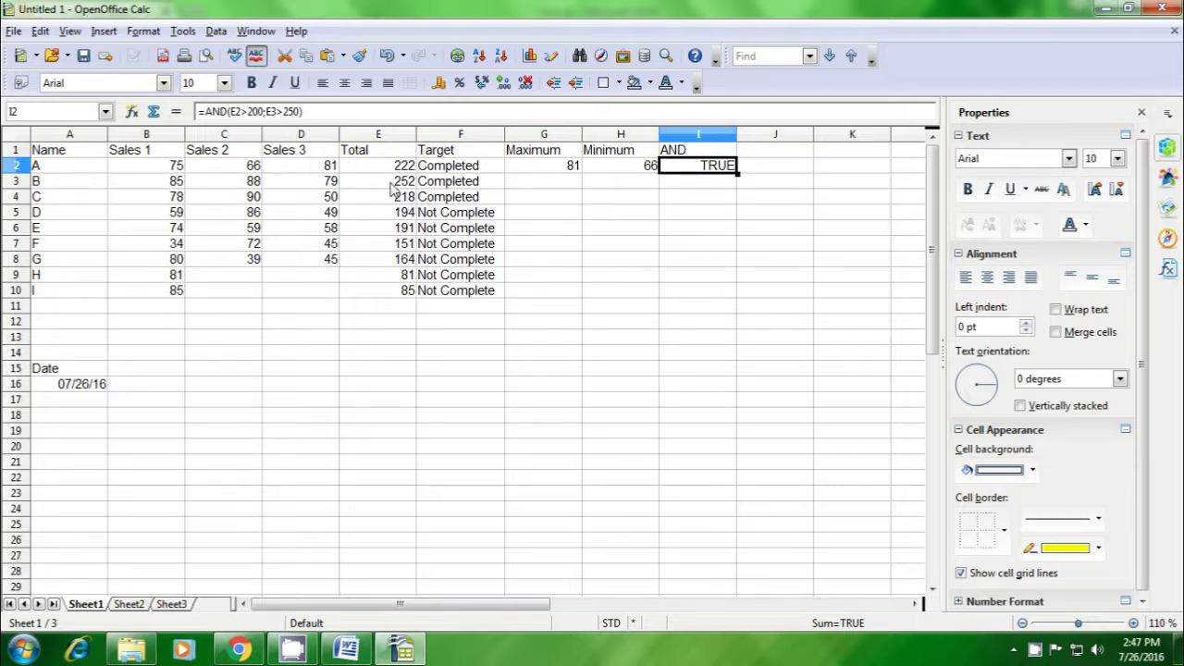
- Enter a second AND formula in cell I3, =and(E2>200;E3<250), and check it
{"action": "left_click", "coordinate": [678, 218]}
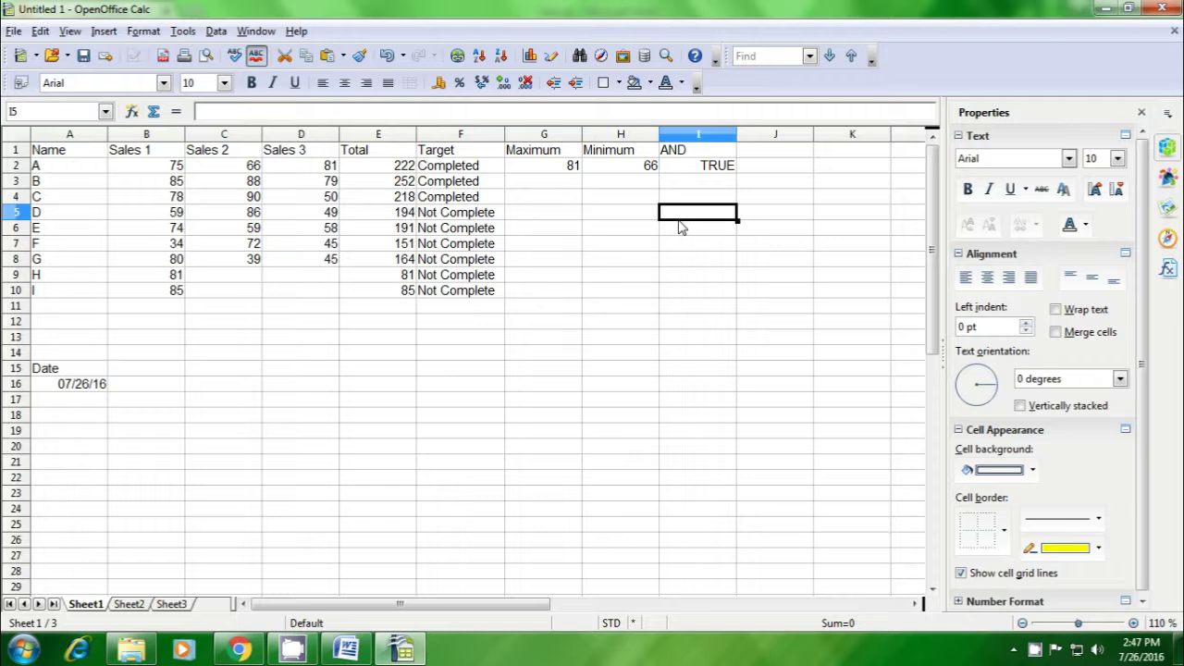
{"action": "left_click", "coordinate": [693, 182]}
{"action": "type", "text": "=and("}
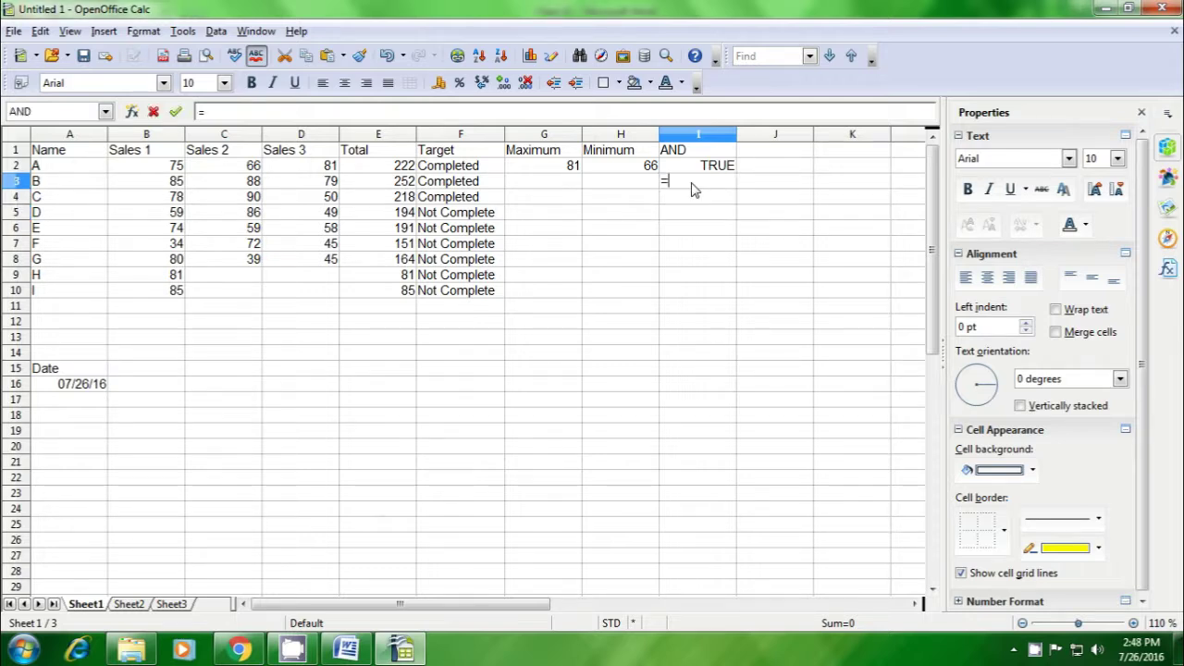
{"action": "left_click", "coordinate": [375, 172]}
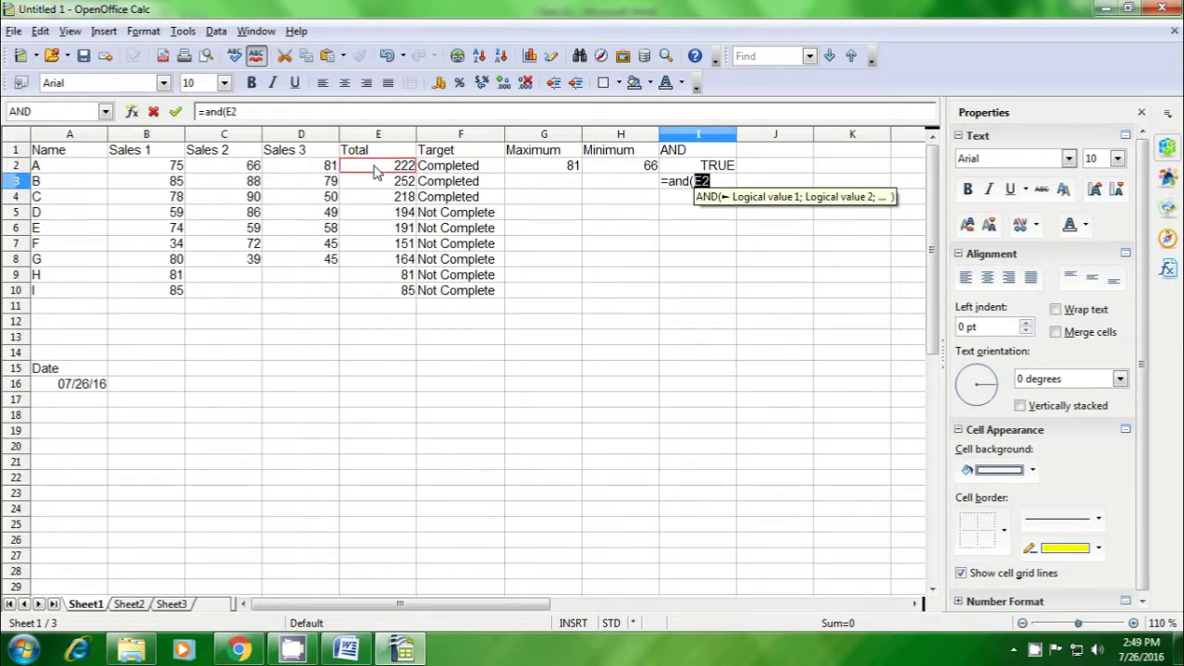
{"action": "type", "text": ">"}
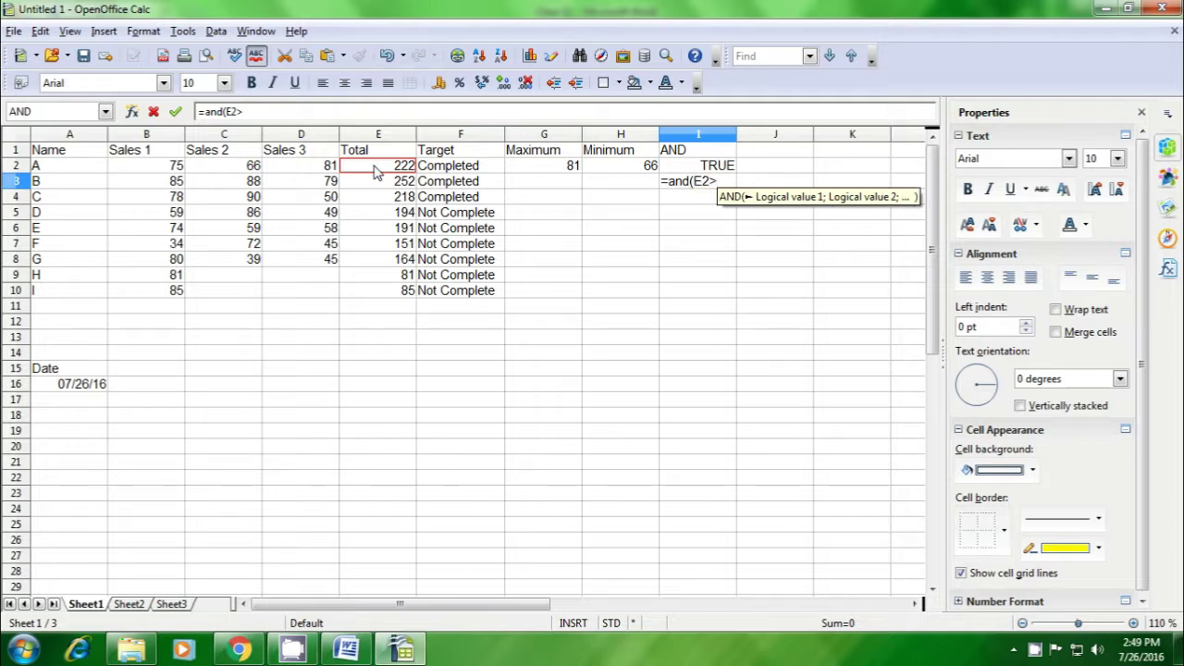
{"action": "type", "text": "200"}
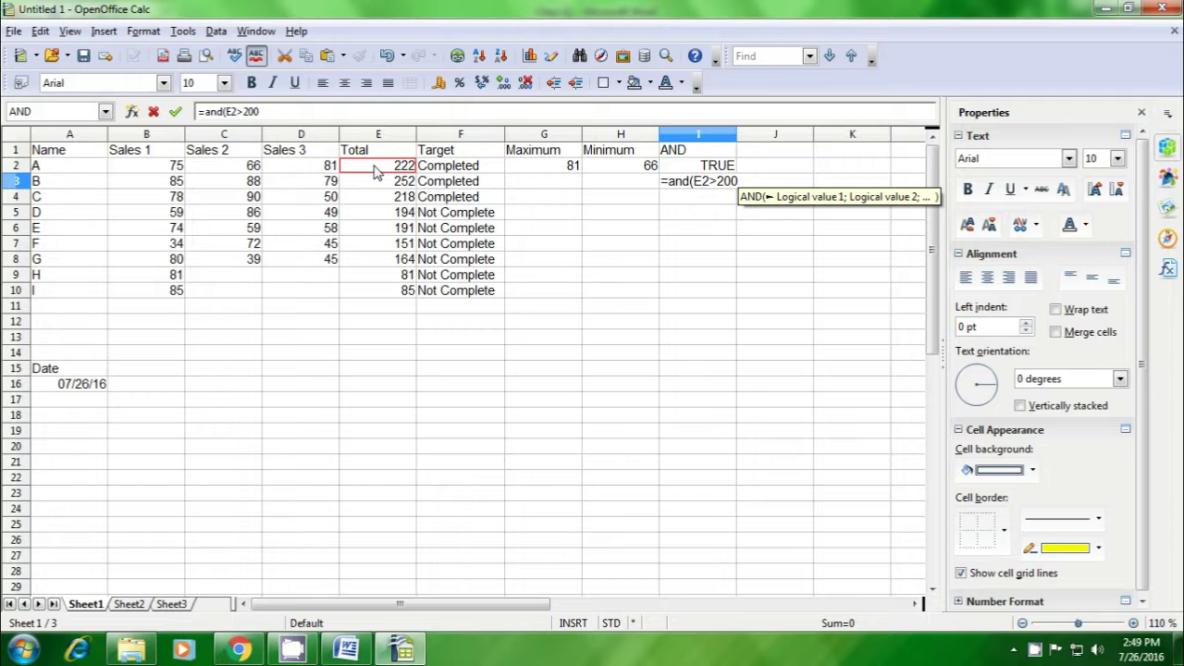
{"action": "type", "text": ";"}
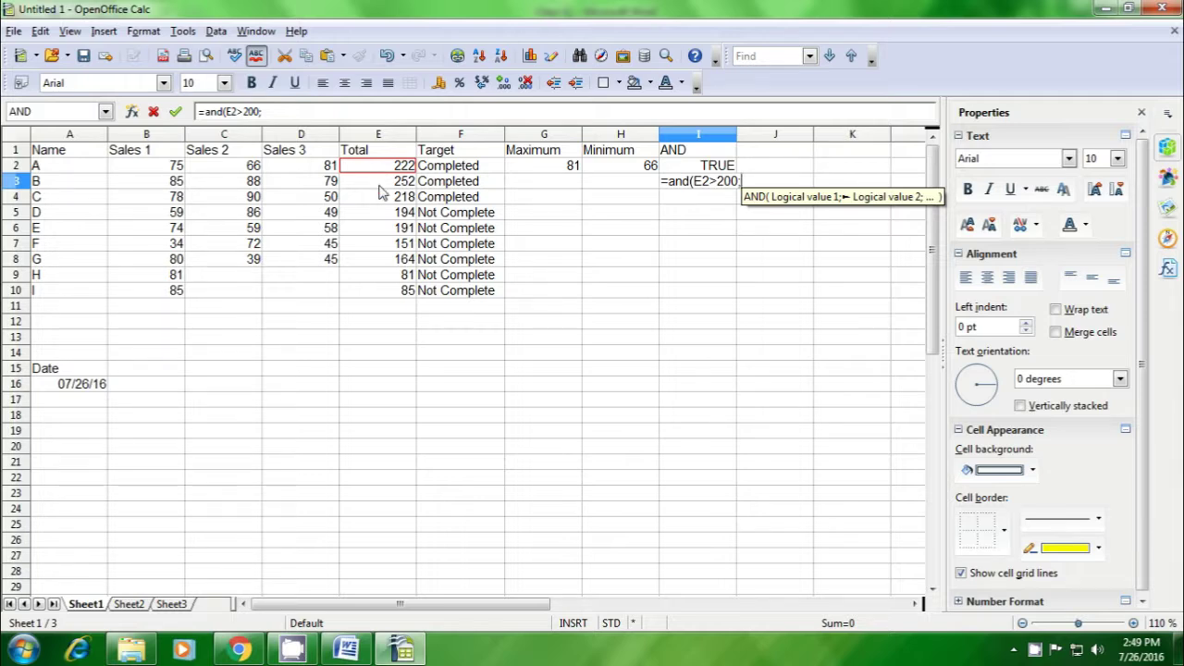
{"action": "left_click", "coordinate": [386, 186]}
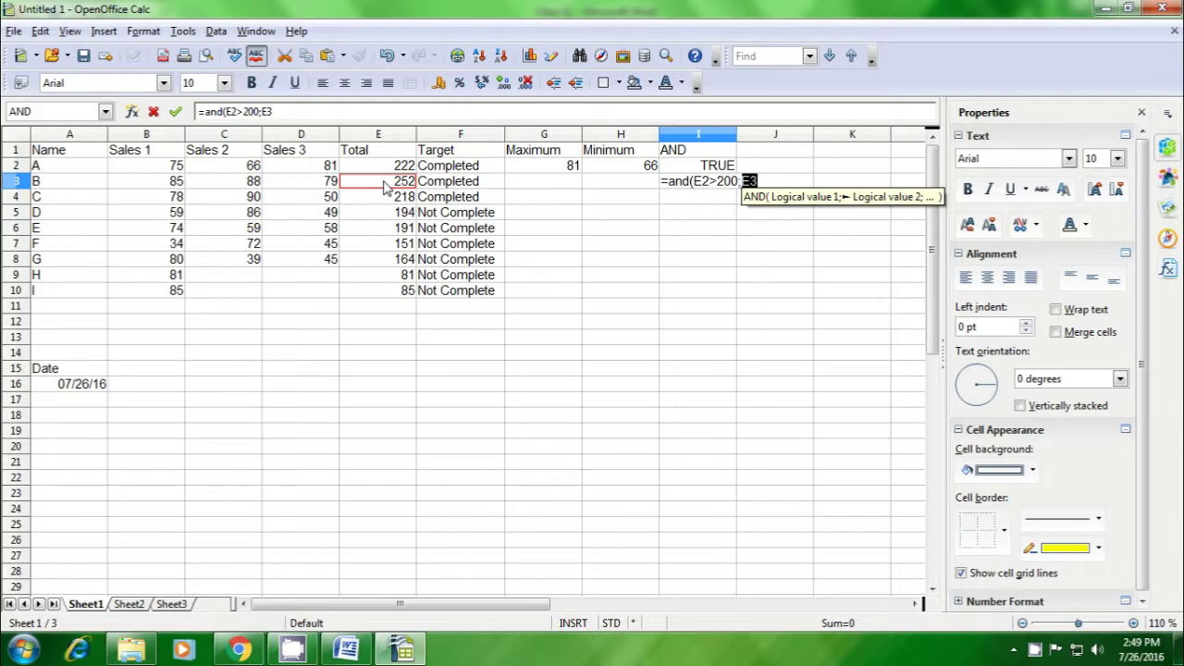
{"action": "type", "text": "<"}
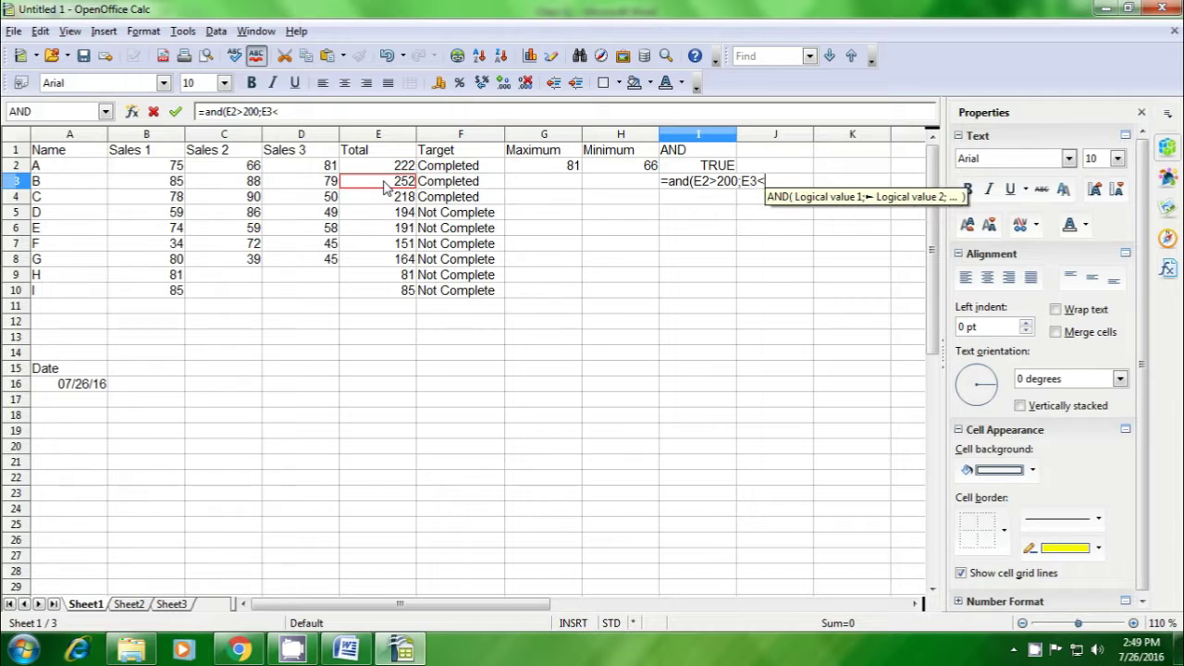
{"action": "type", "text": "25"}
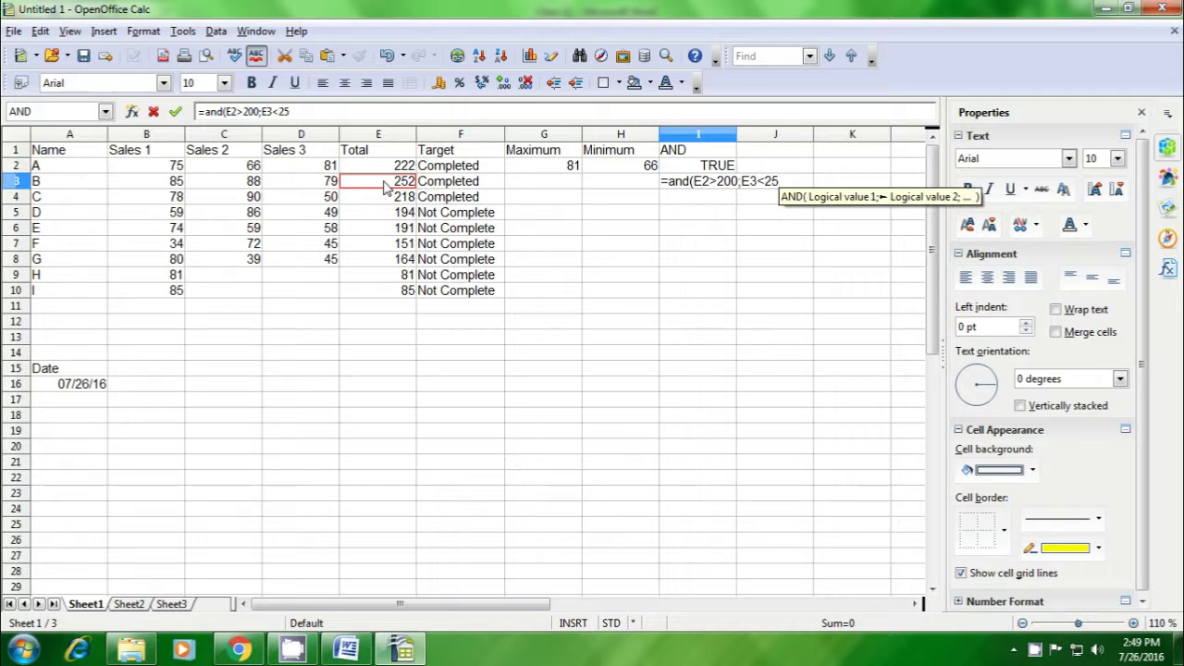
{"action": "type", "text": "0"}
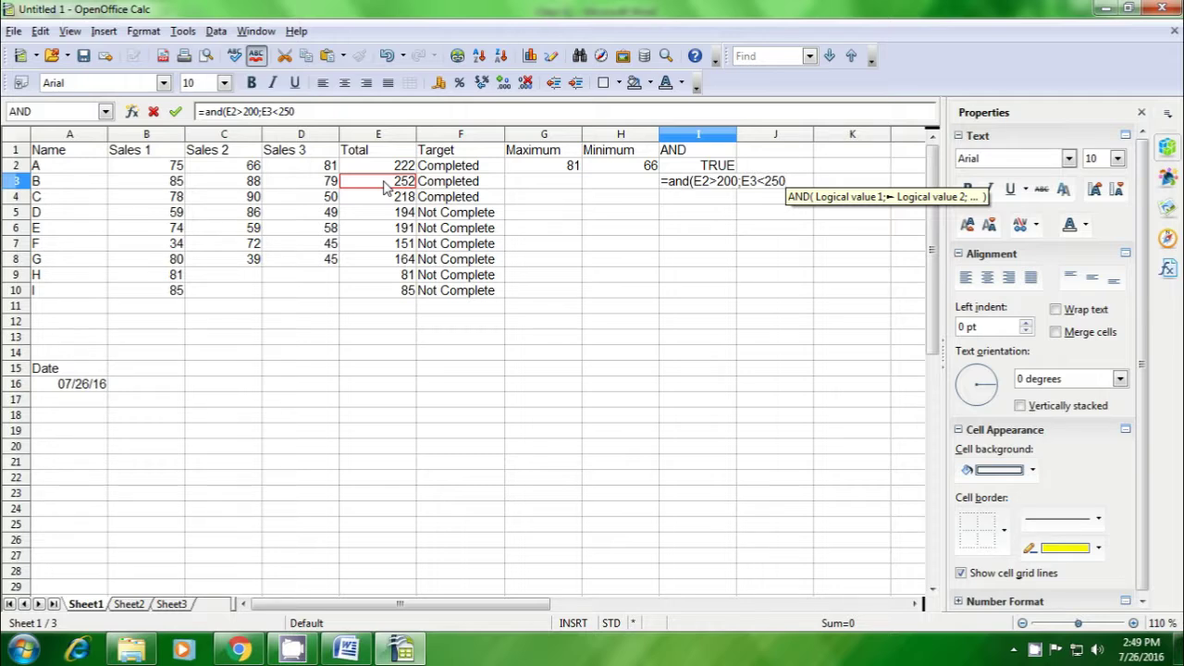
{"action": "type", "text": ")"}
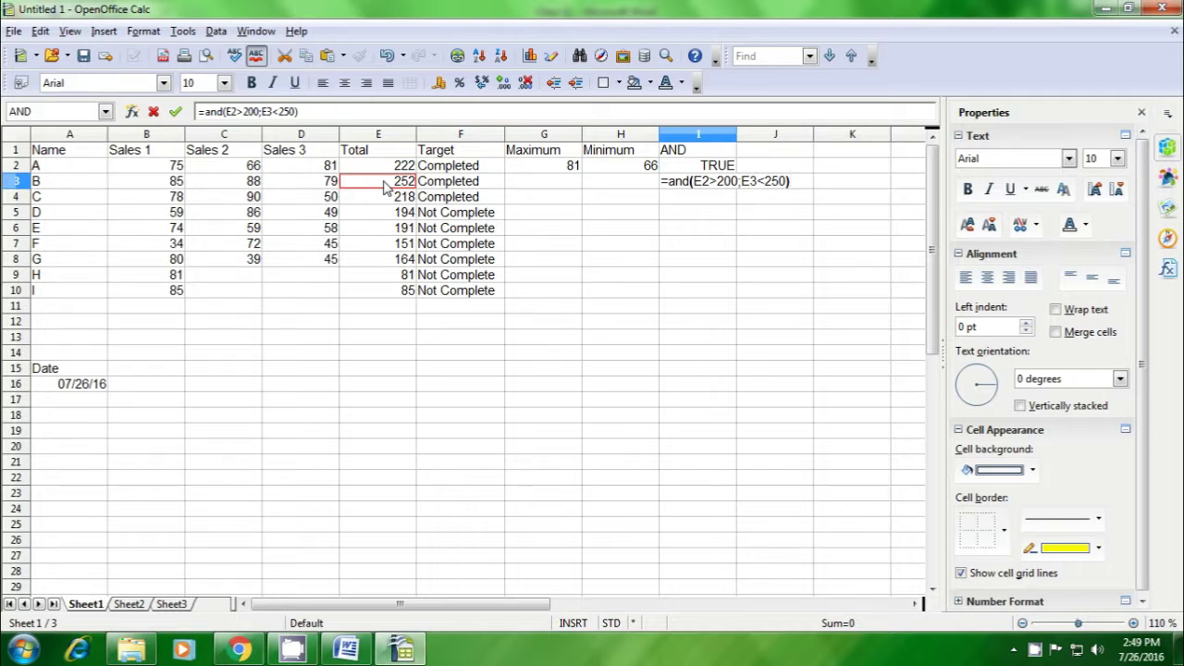
{"action": "key", "text": "Return"}
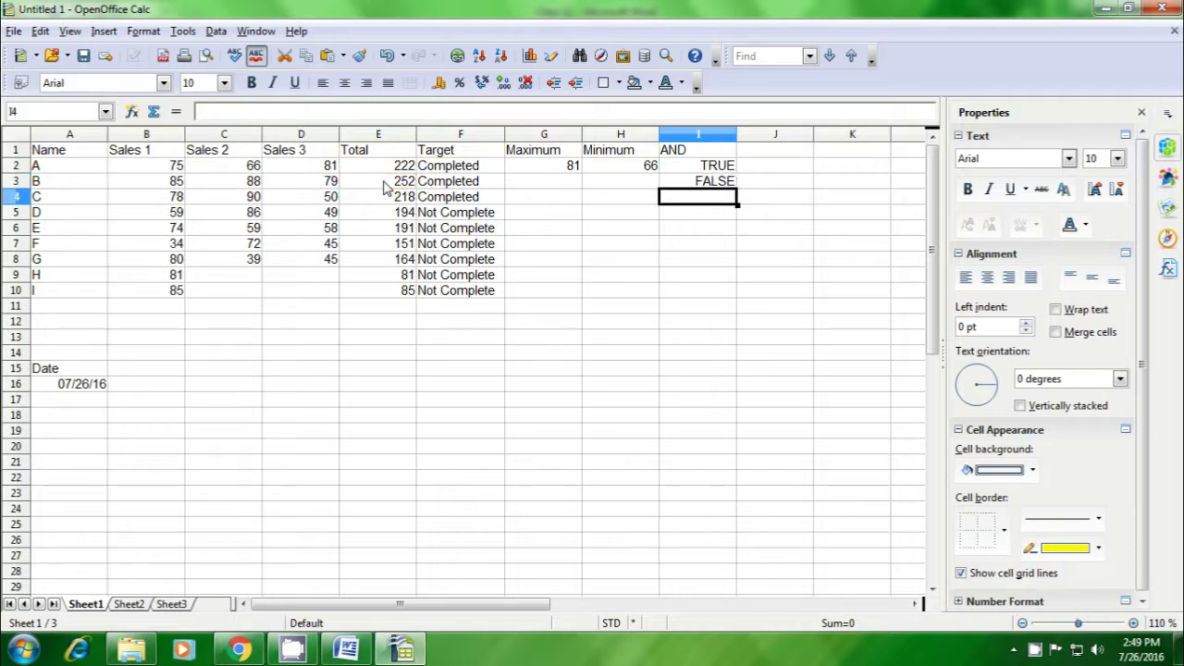
{"action": "left_click", "coordinate": [701, 185]}
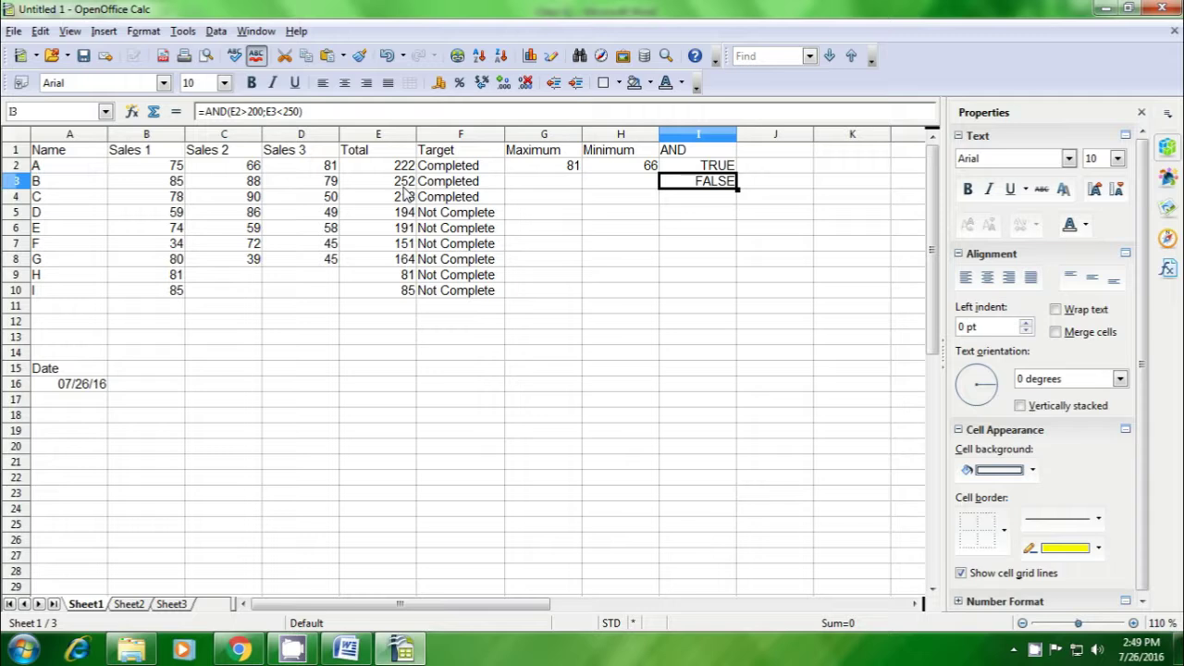
{"action": "left_click", "coordinate": [718, 209]}
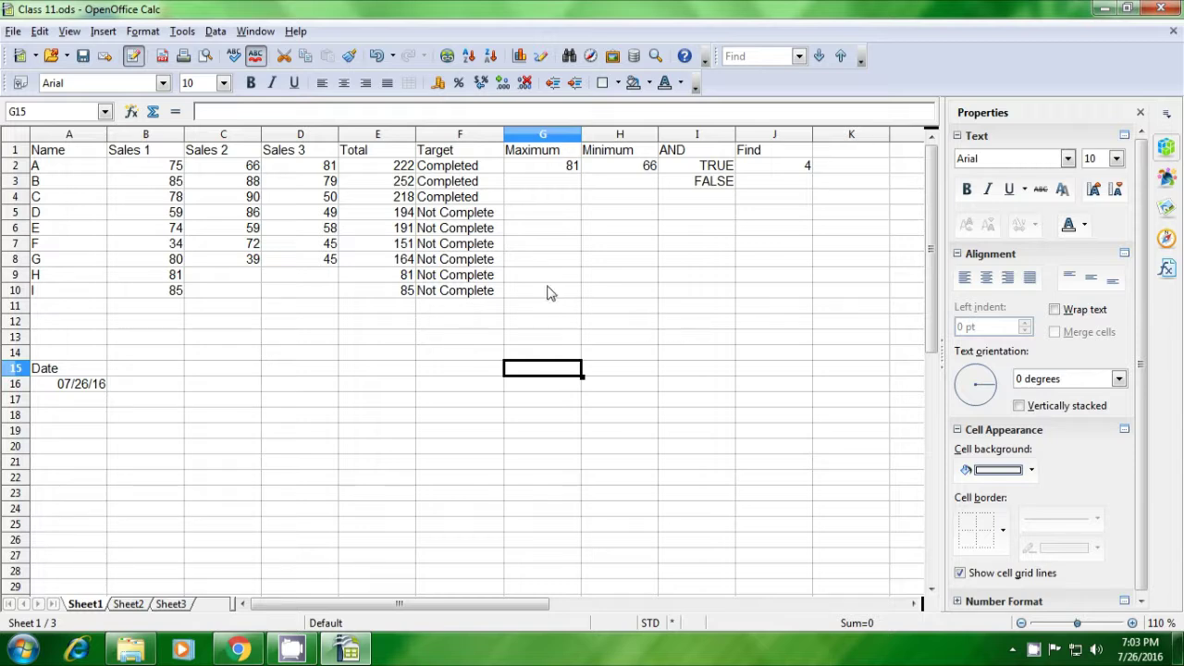
- Add conditional formatting to cells A1:J11 with Condition 1 applying cell style Untitled1 when the cell value is greater than 85
{"action": "left_click_drag", "start_coordinate": [78, 159], "coordinate": [760, 319]}
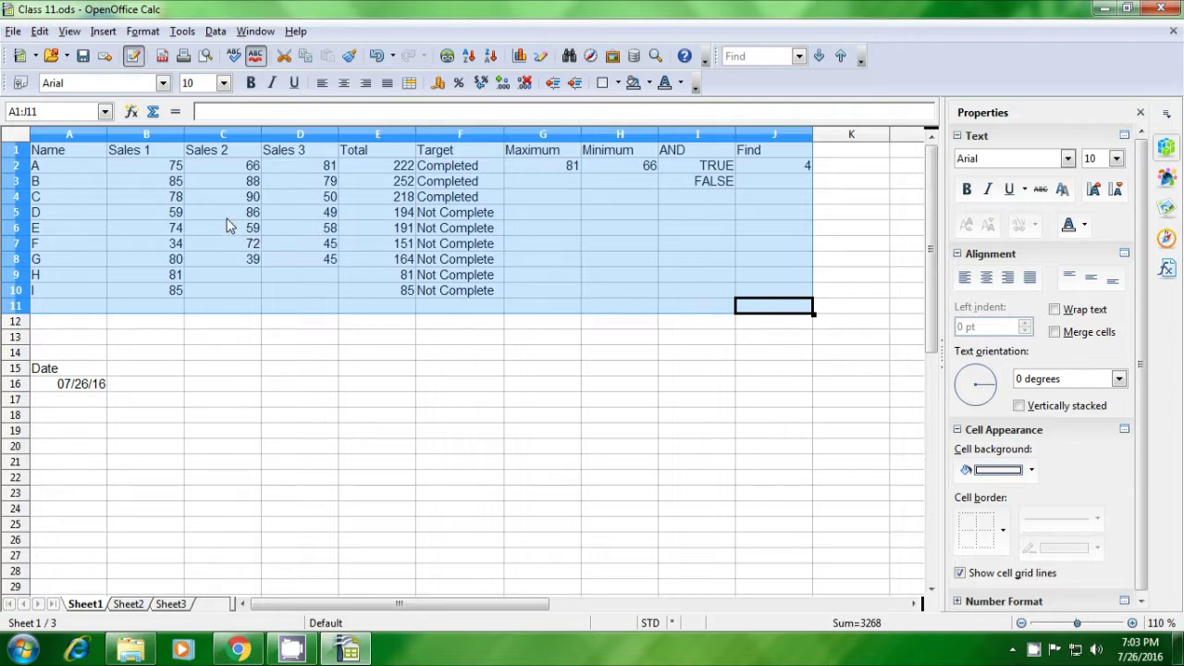
{"action": "left_click", "coordinate": [143, 31]}
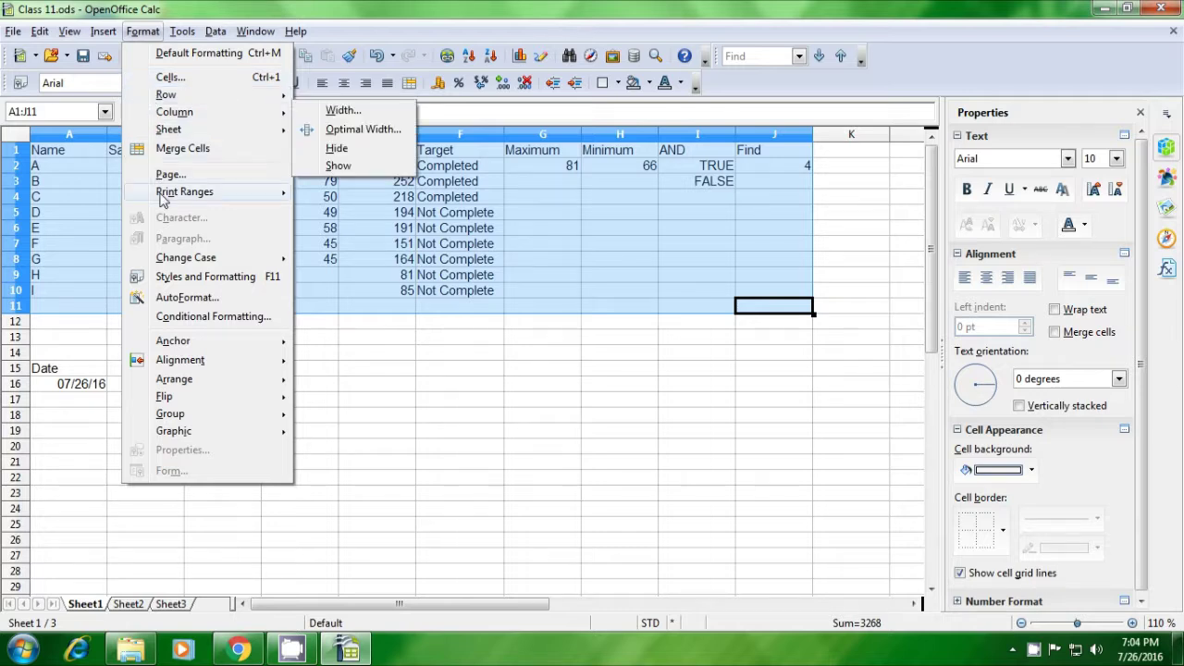
{"action": "left_click", "coordinate": [181, 317]}
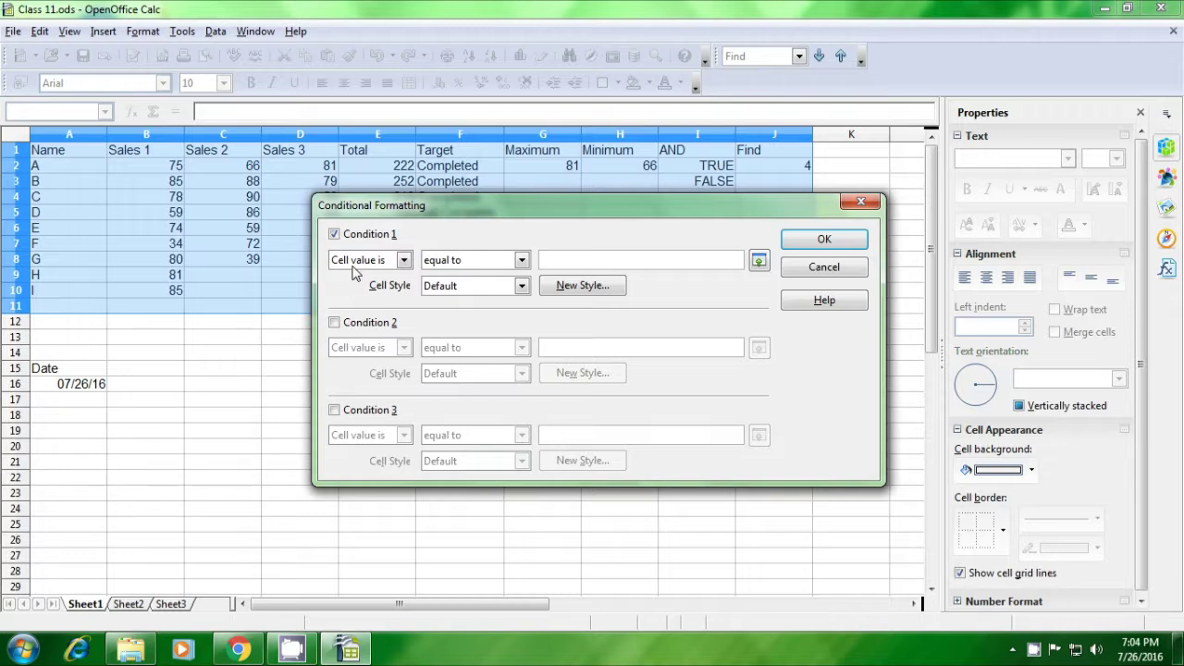
{"action": "left_click", "coordinate": [403, 260]}
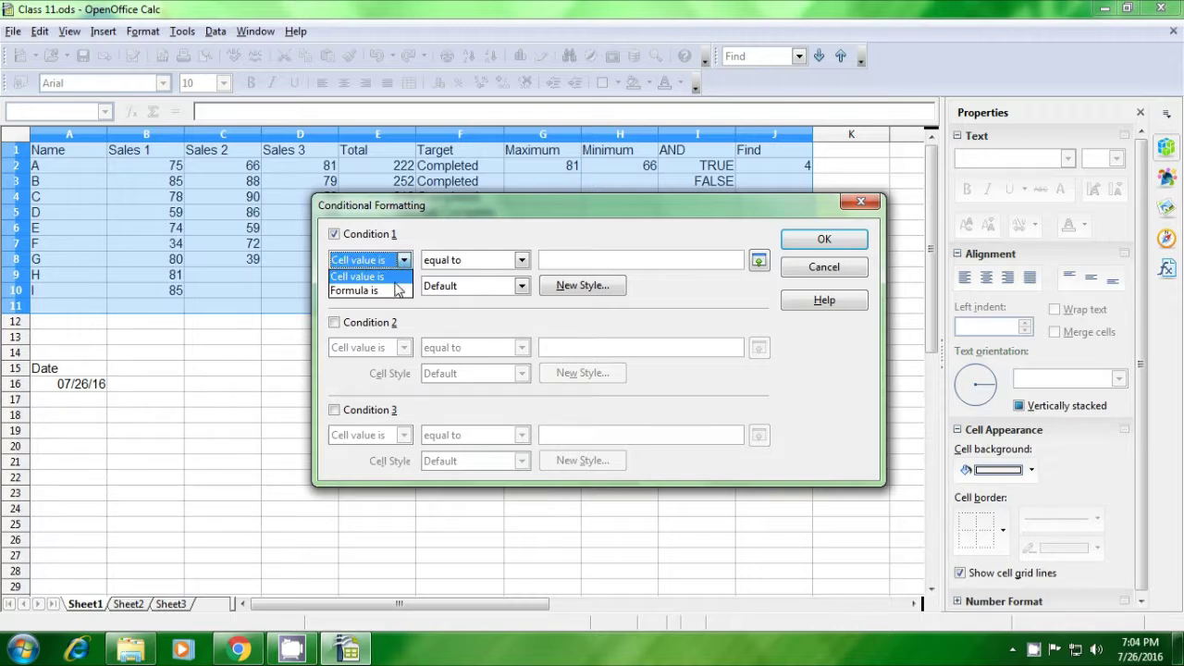
{"action": "left_click", "coordinate": [376, 282]}
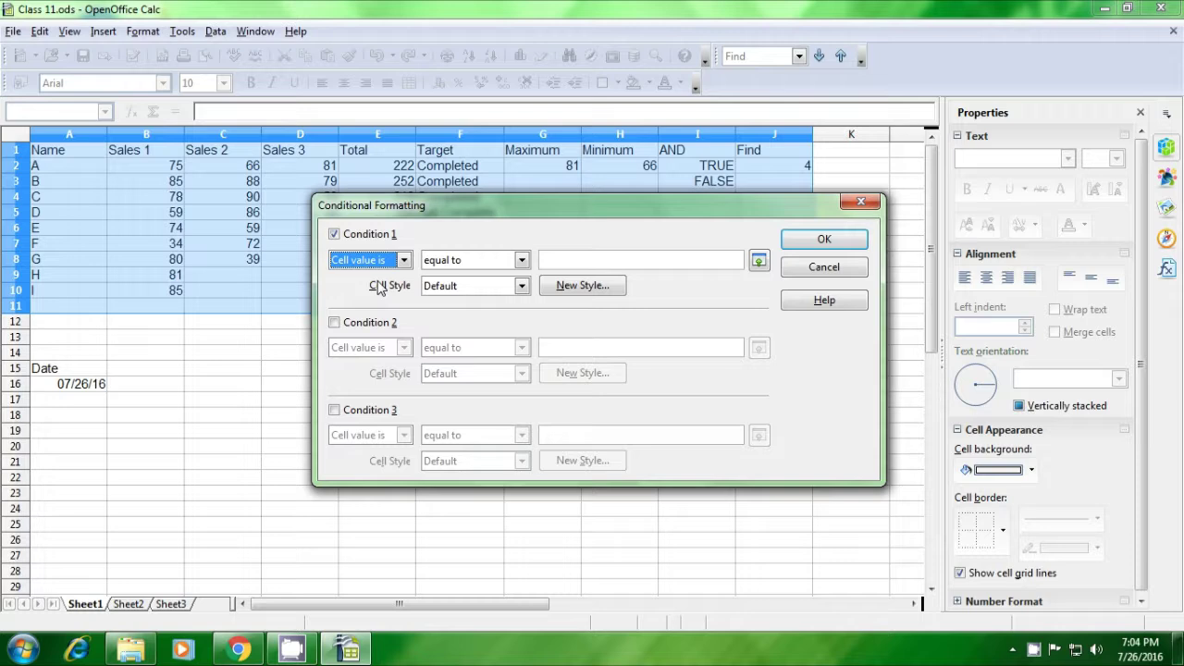
{"action": "left_click", "coordinate": [522, 261]}
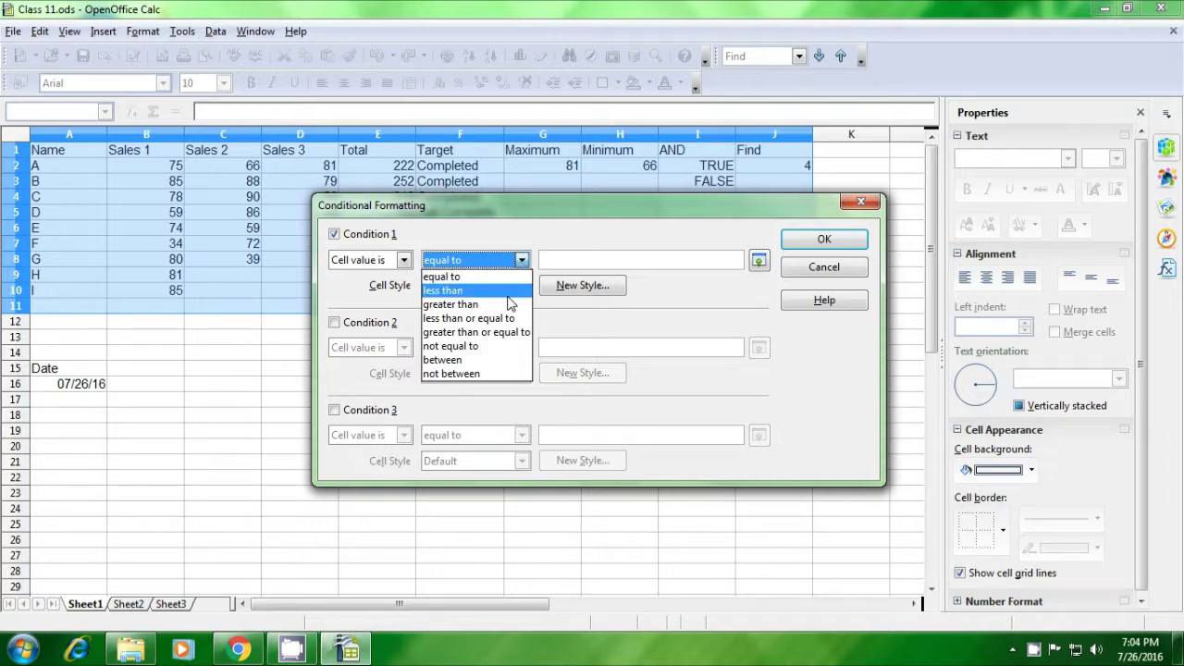
{"action": "left_click", "coordinate": [508, 305]}
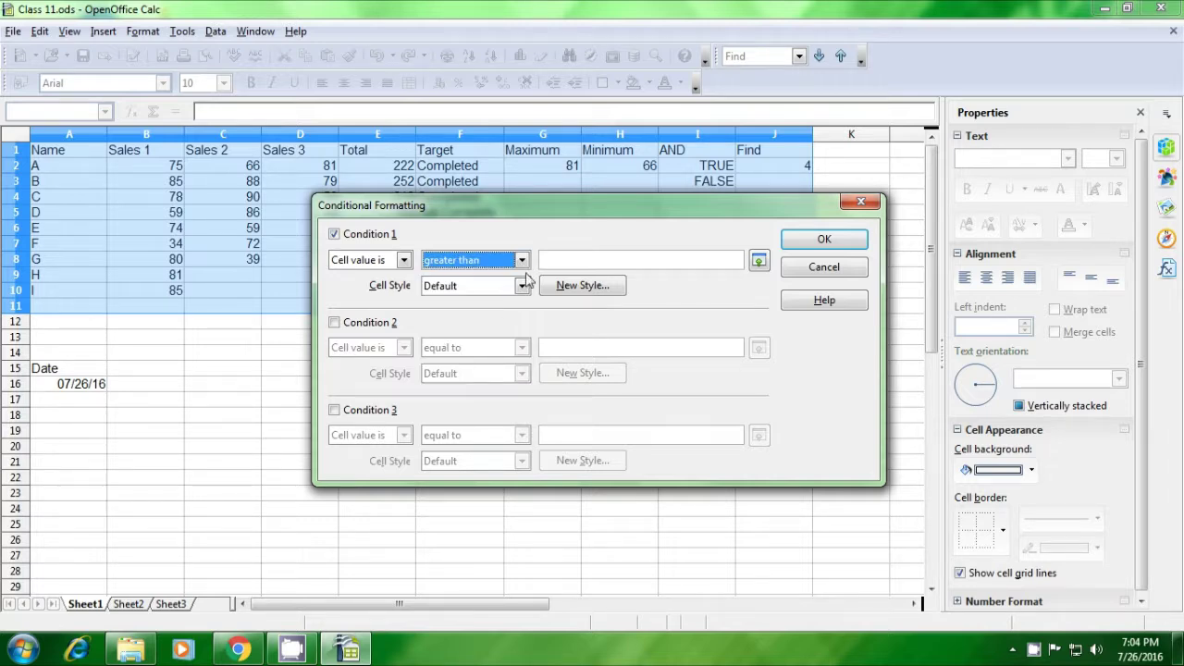
{"action": "left_click", "coordinate": [571, 260]}
{"action": "type", "text": "85"}
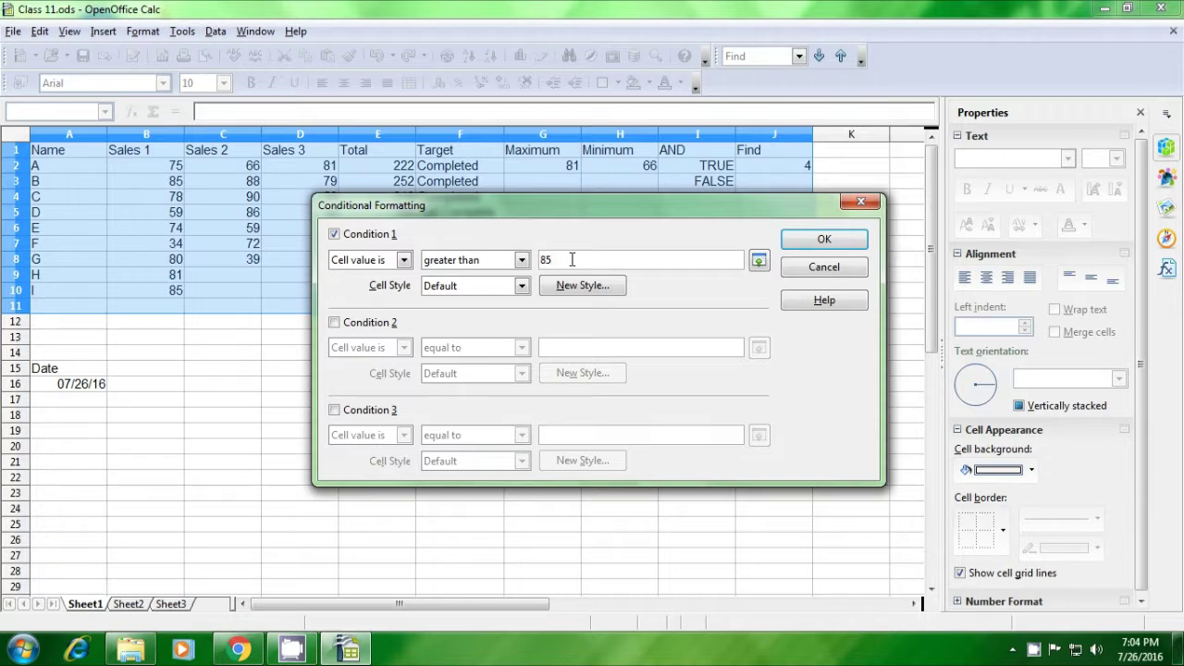
{"action": "left_click", "coordinate": [523, 286]}
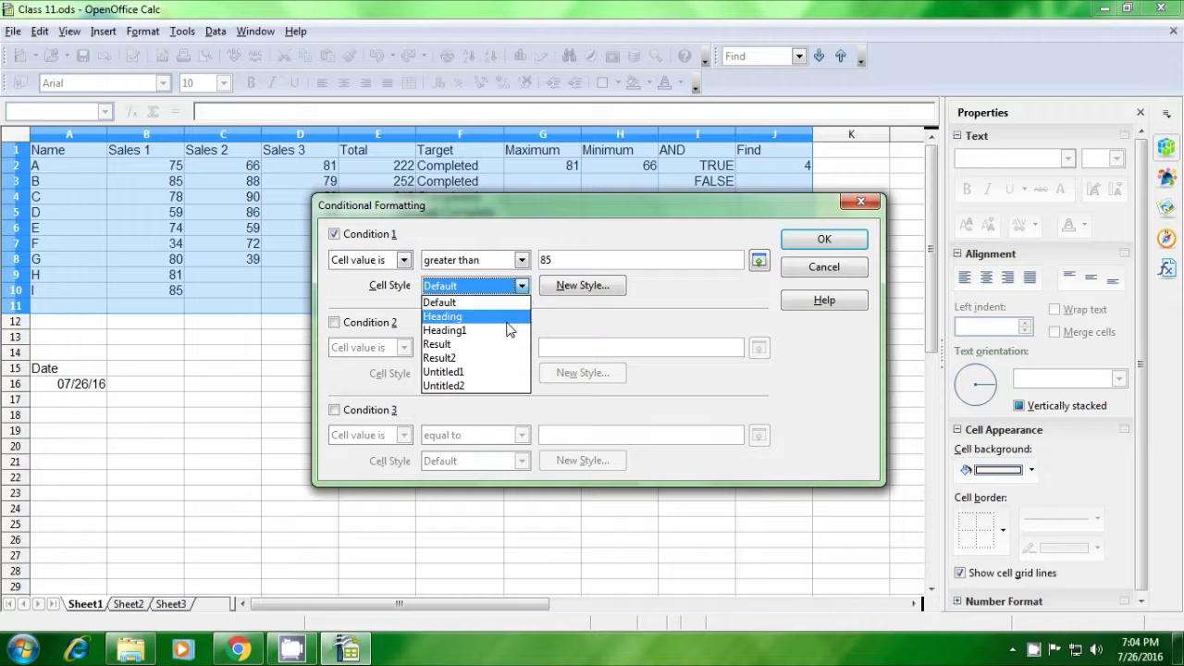
{"action": "left_click", "coordinate": [491, 373]}
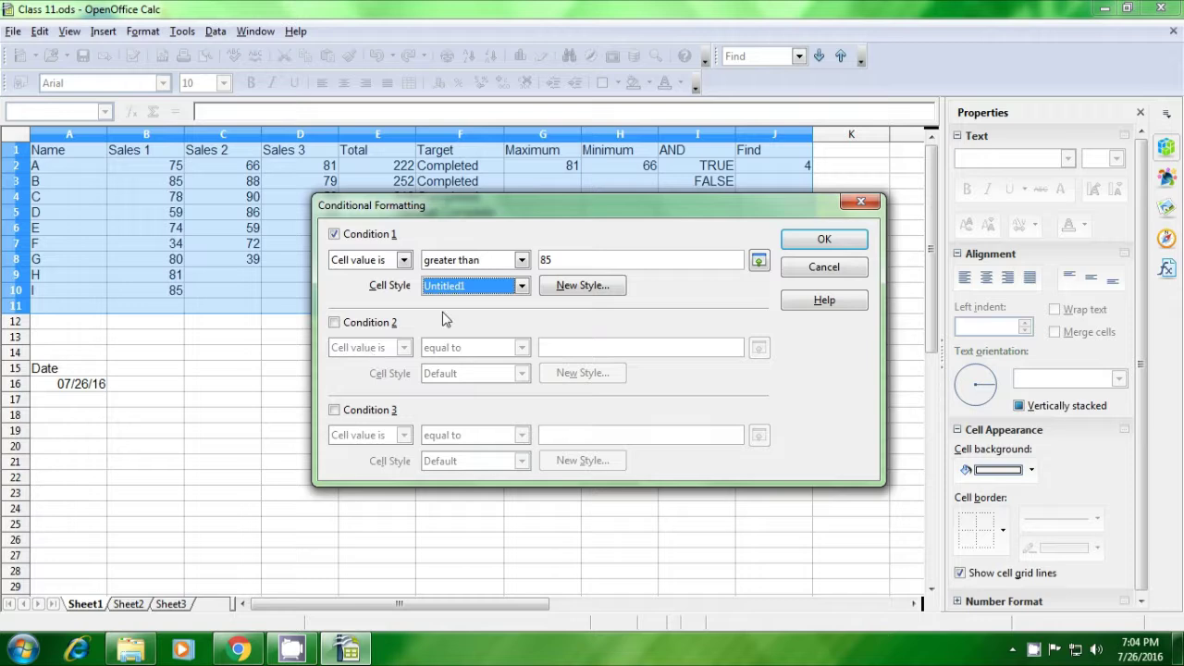
- Enable Condition 2 so that cell values less than 85 get the cell style Untitled2
{"action": "left_click", "coordinate": [335, 322]}
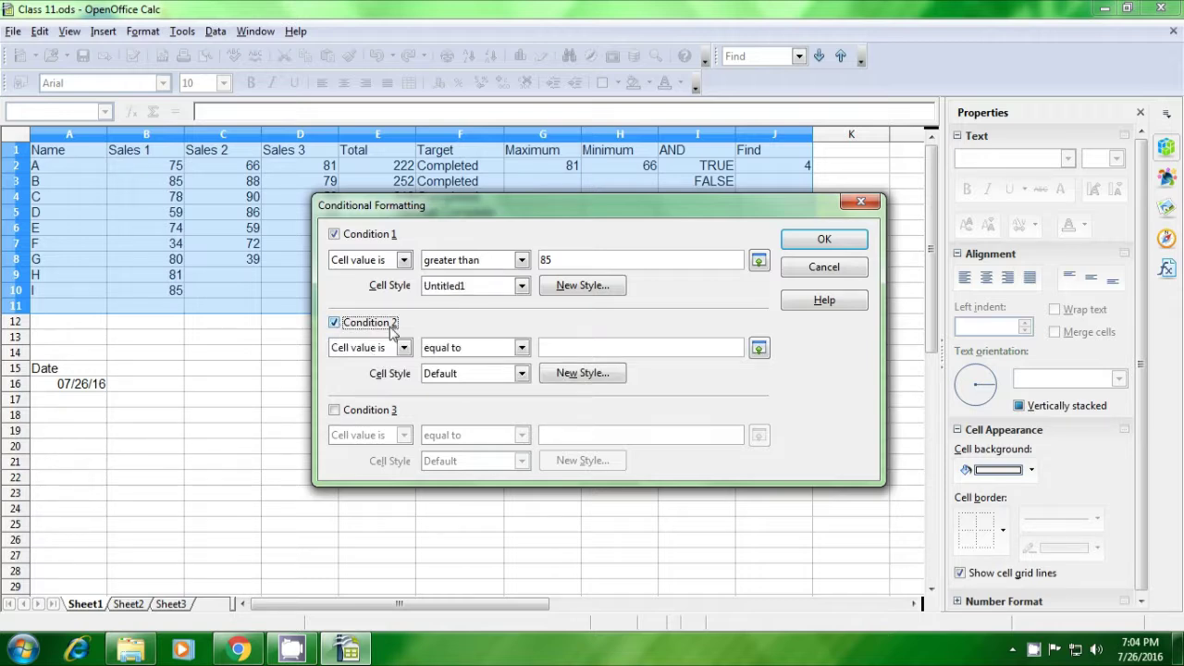
{"action": "left_click", "coordinate": [511, 348]}
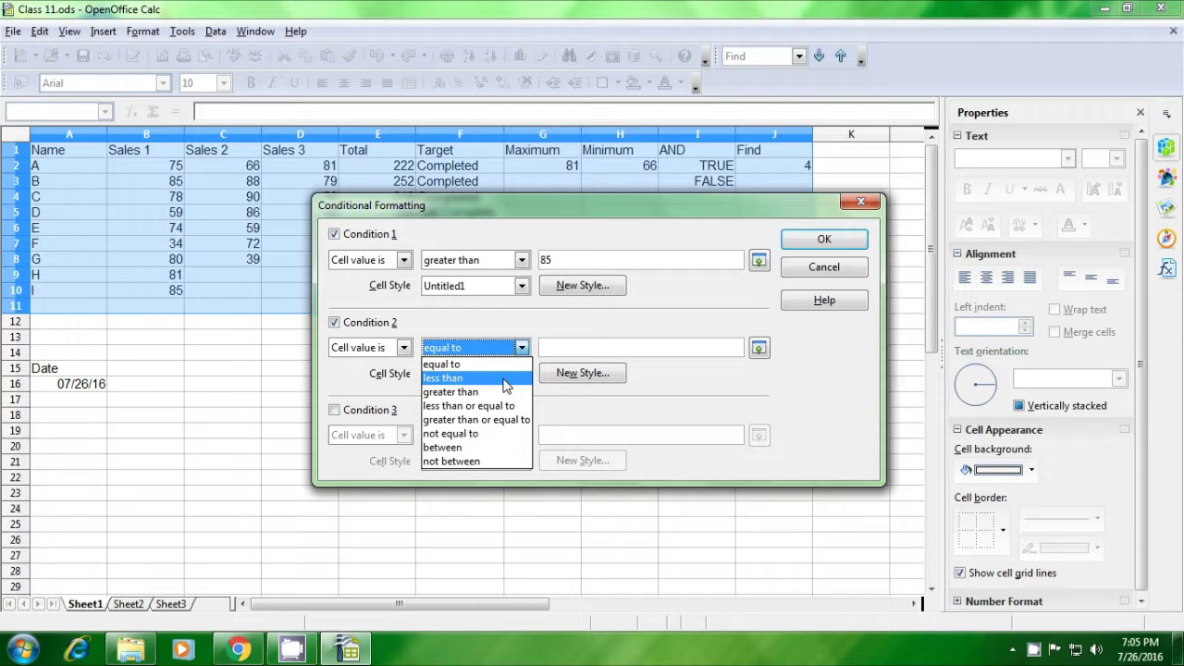
{"action": "left_click", "coordinate": [503, 375]}
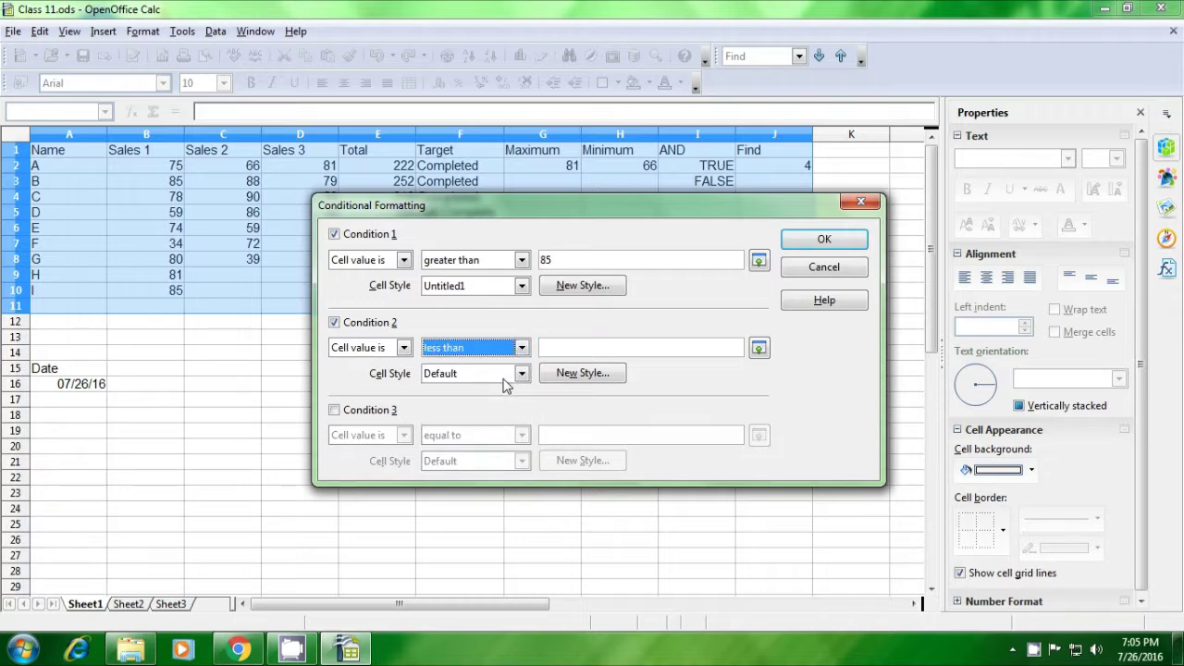
{"action": "left_click", "coordinate": [564, 348]}
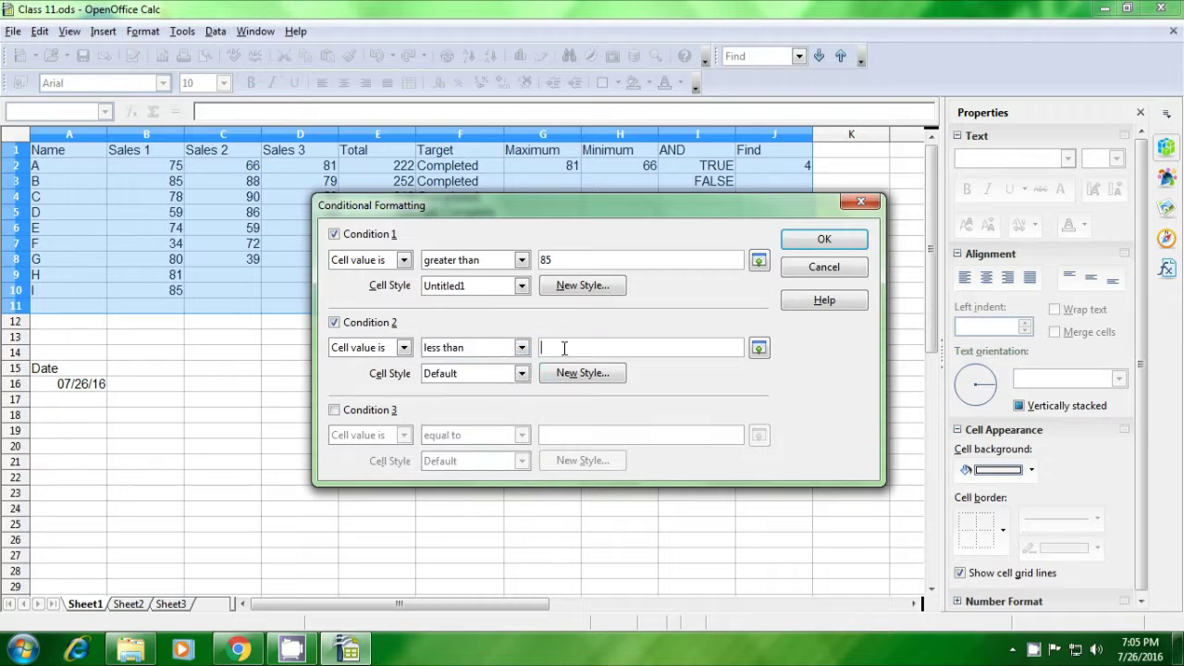
{"action": "type", "text": "85"}
{"action": "left_click", "coordinate": [521, 374]}
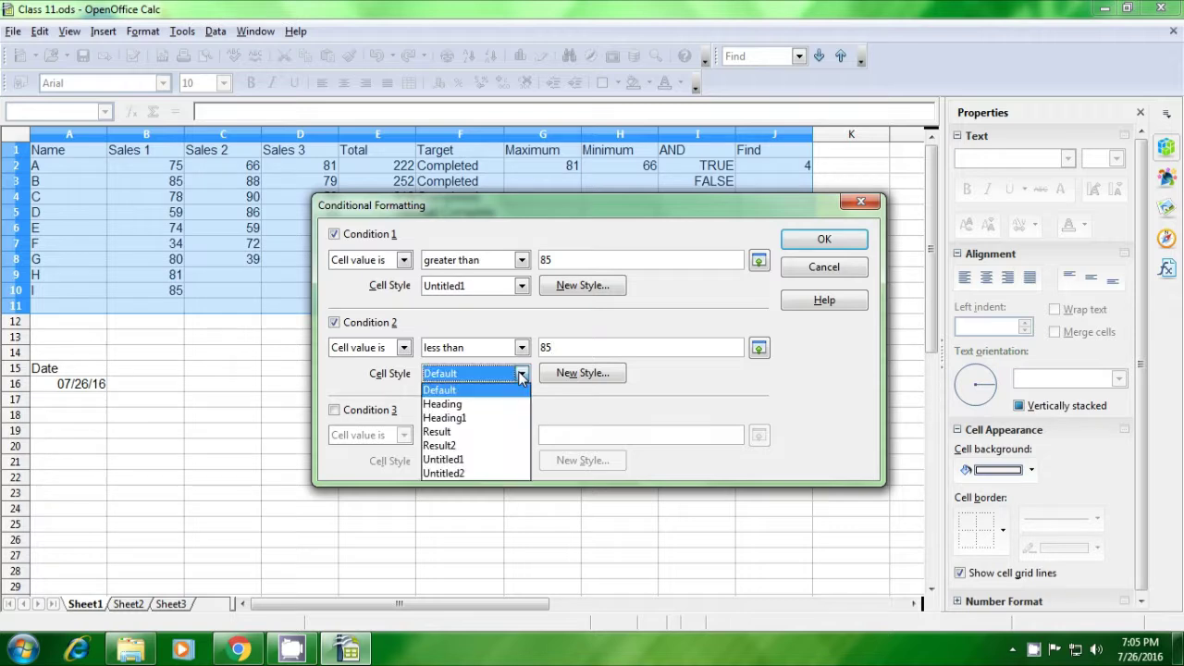
{"action": "left_click", "coordinate": [497, 474]}
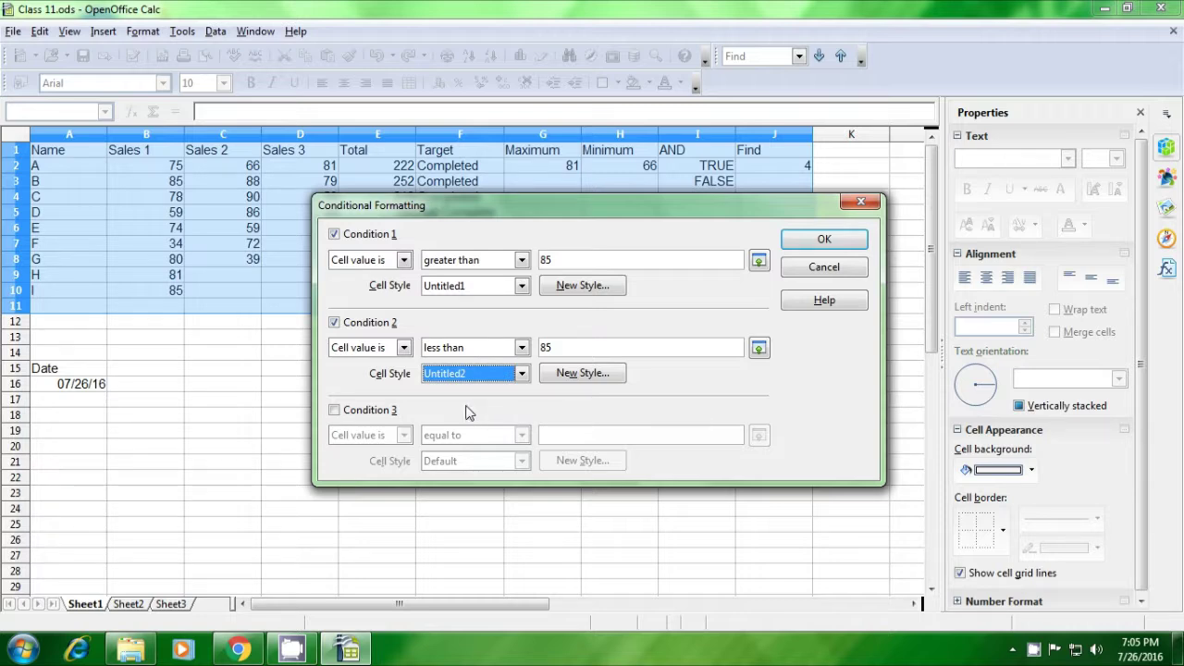
- Enable Condition 3 for cell values equal to 85 with the Default style, apply the conditional formatting and deselect the table
{"action": "left_click", "coordinate": [334, 411]}
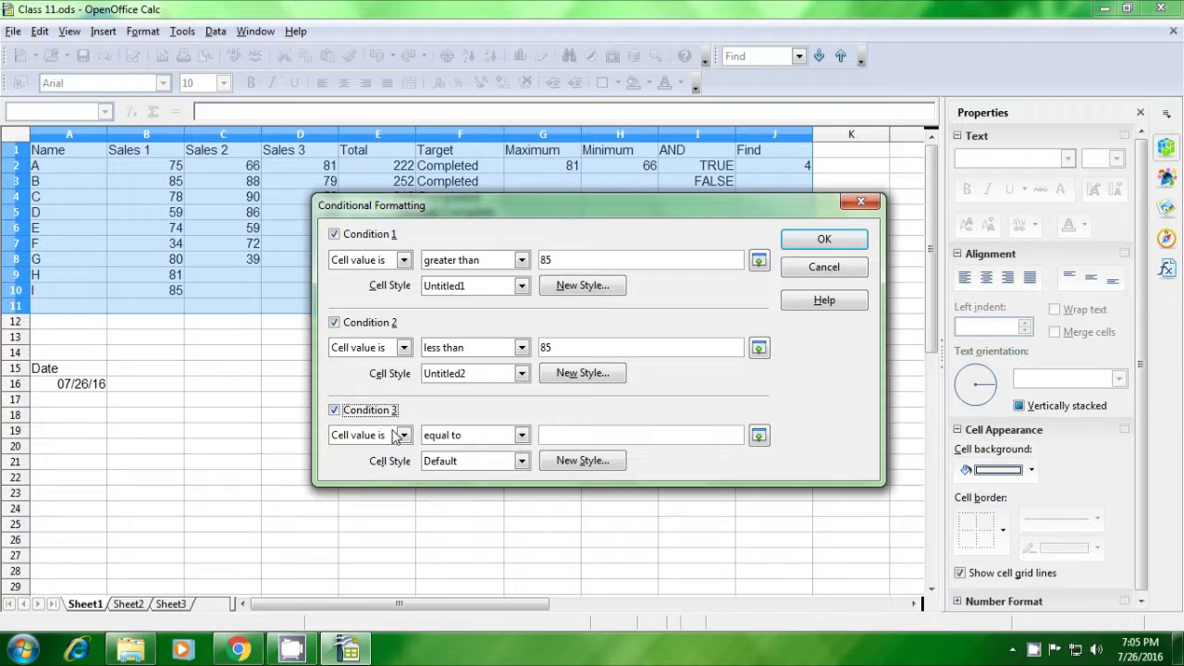
{"action": "left_click", "coordinate": [566, 435]}
{"action": "type", "text": "85"}
{"action": "left_click", "coordinate": [797, 241]}
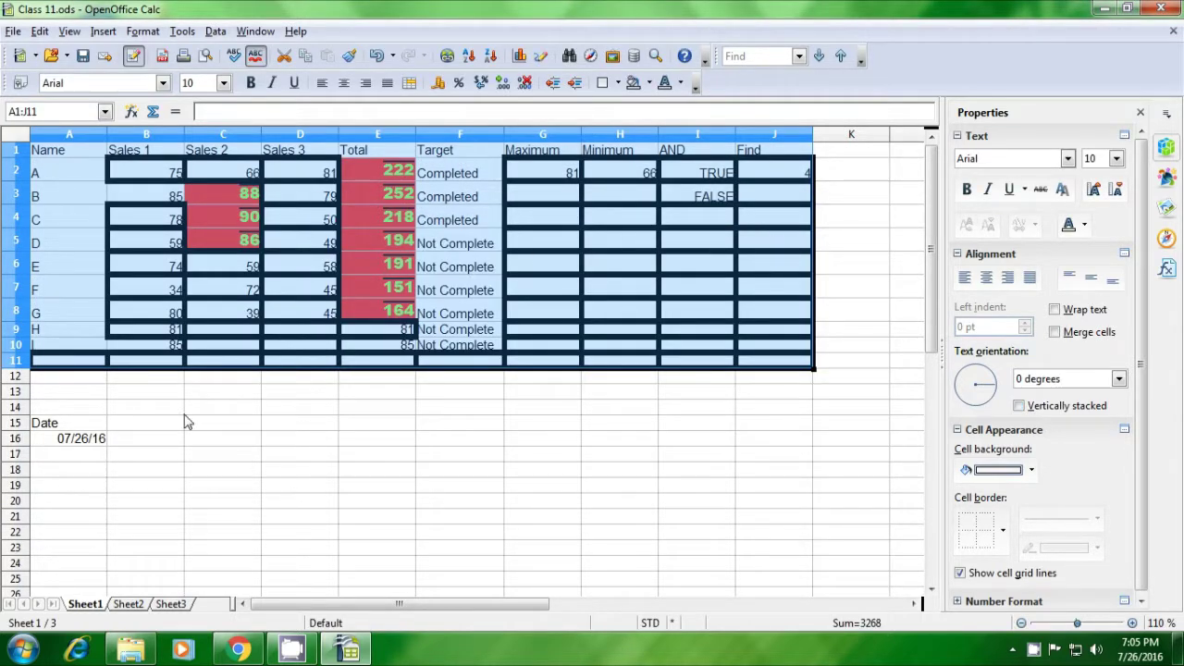
{"action": "left_click", "coordinate": [274, 416]}
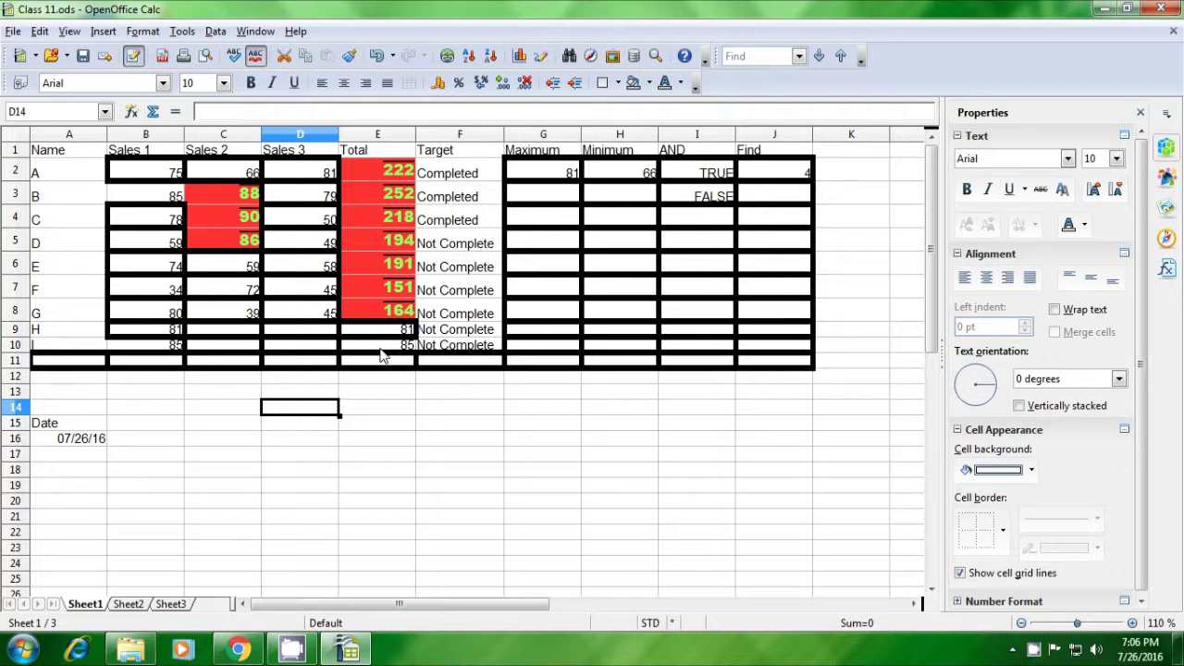
{"action": "left_click", "coordinate": [413, 397]}
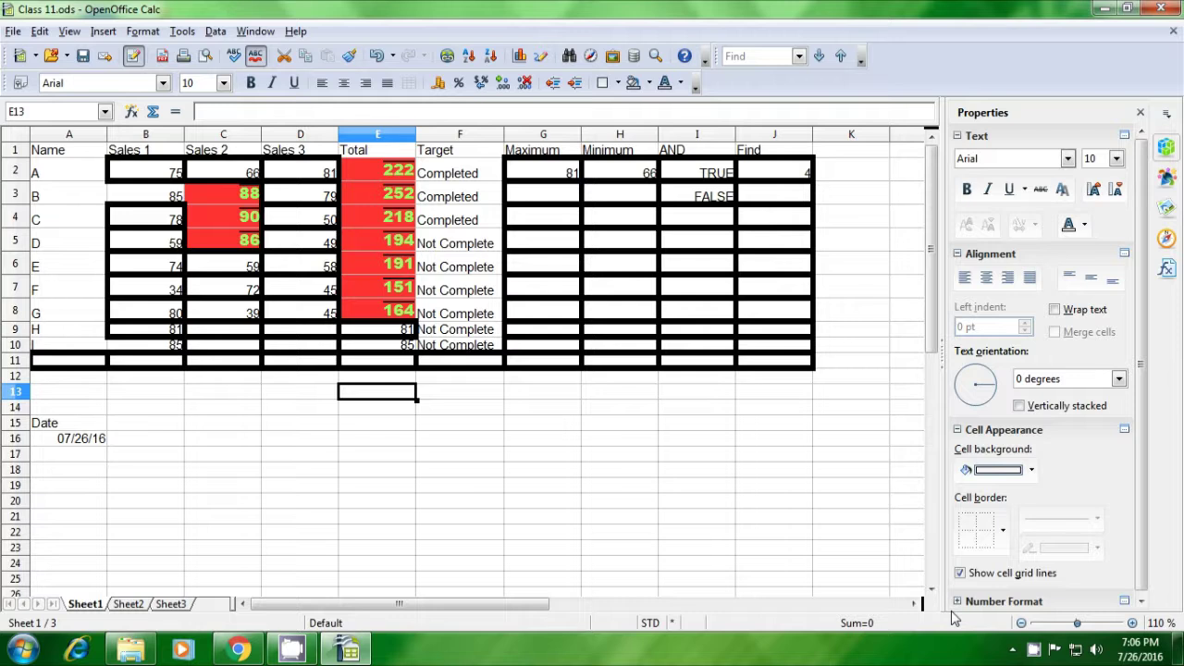
{"action": "left_click", "coordinate": [1034, 652]}
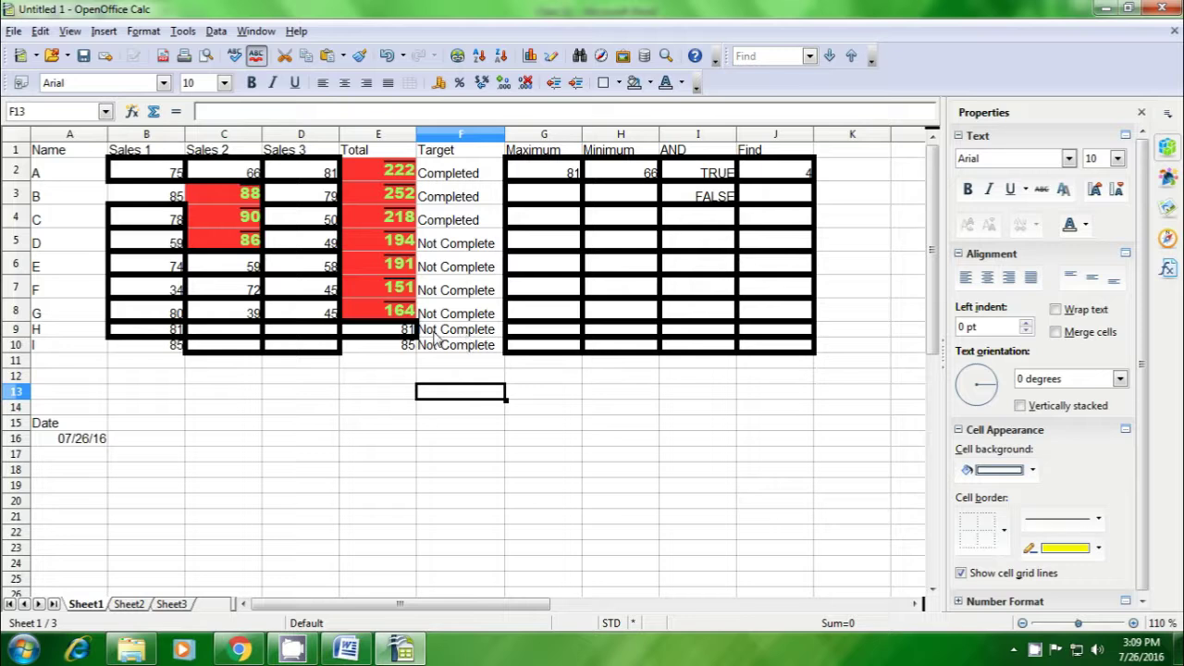
- Turn on AutoFilter for the sales table, starting from the Name heading in cell A1
{"action": "left_click", "coordinate": [59, 155]}
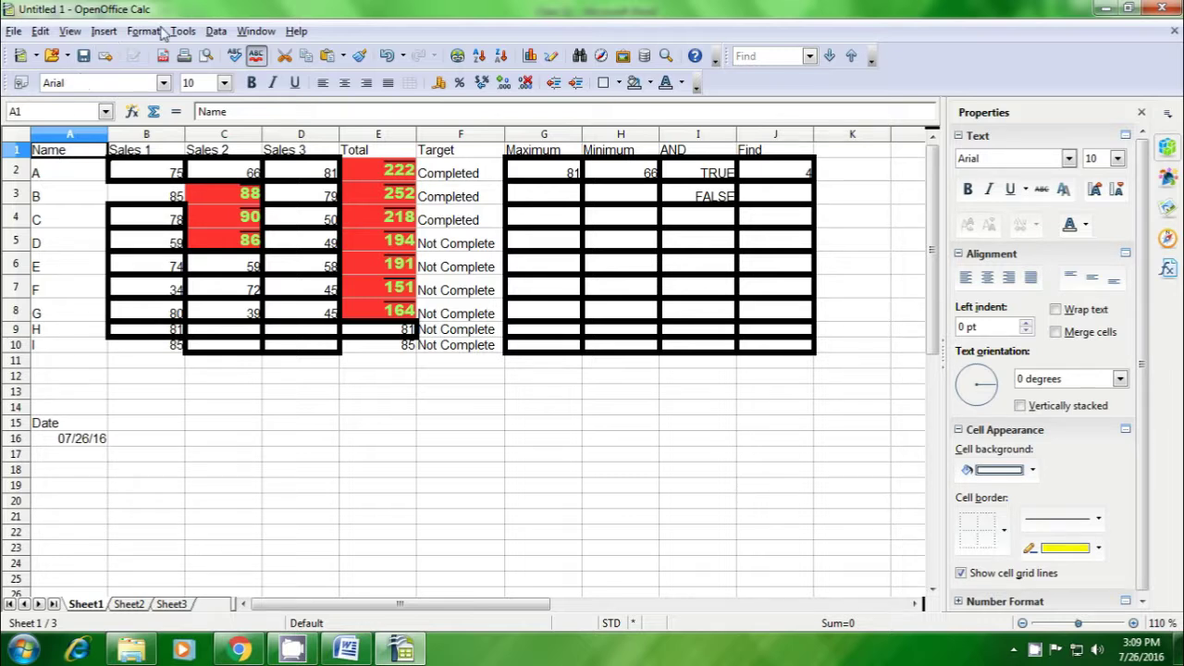
{"action": "left_click", "coordinate": [215, 31]}
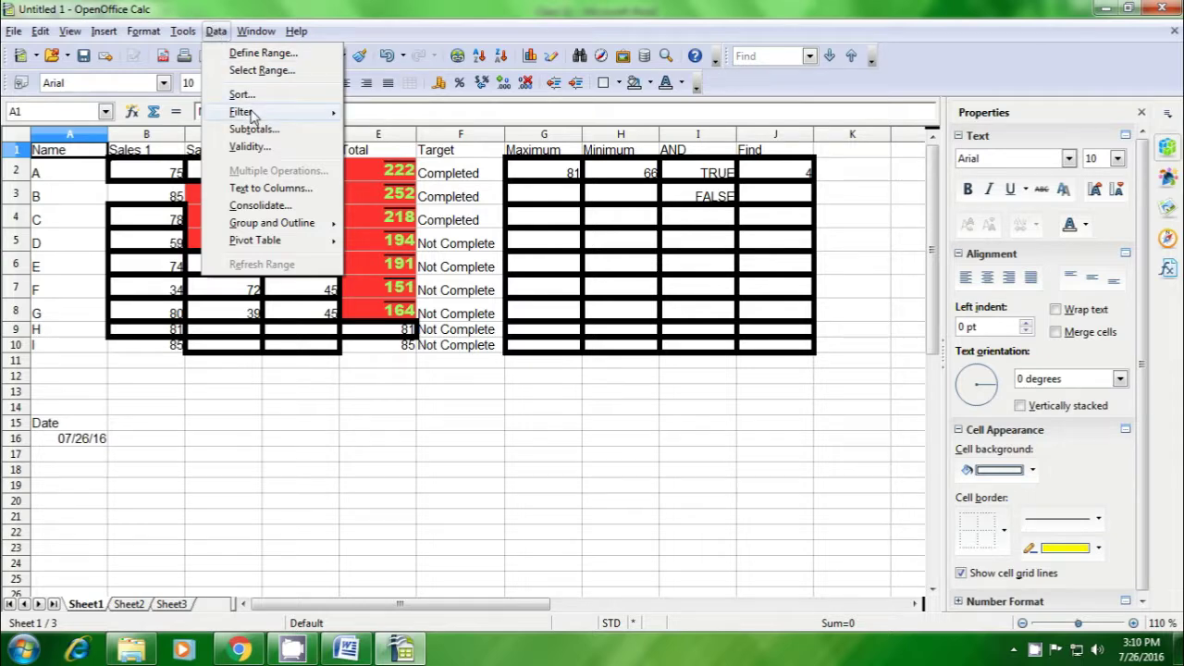
{"action": "mouse_move", "coordinate": [250, 112]}
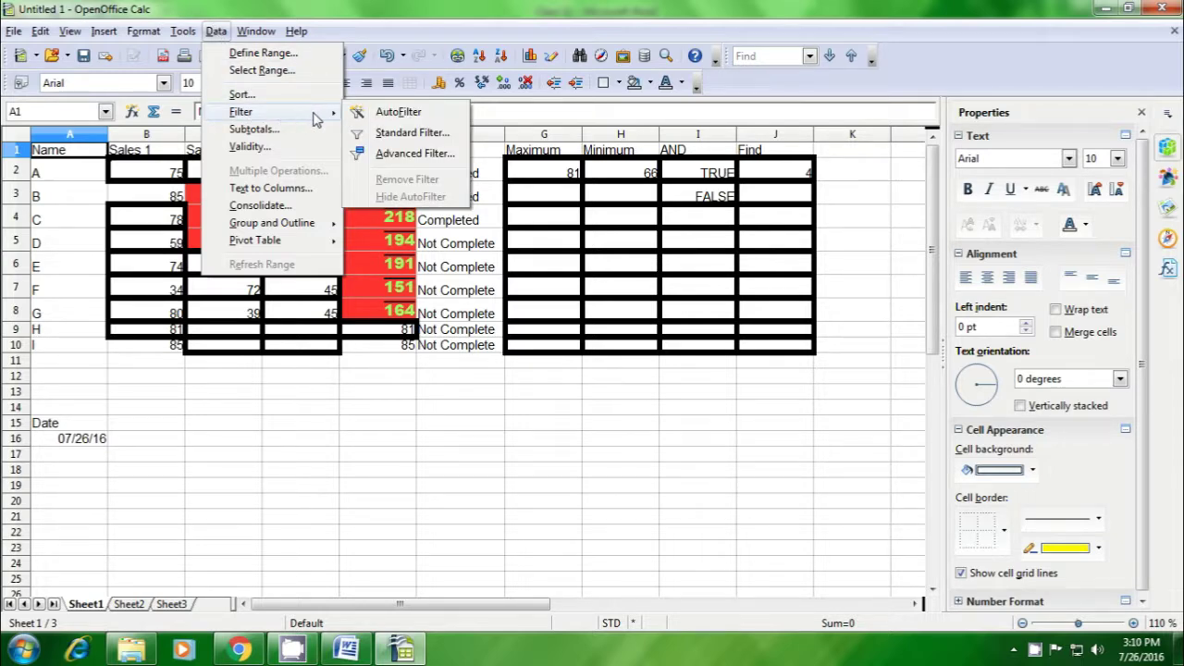
{"action": "left_click", "coordinate": [397, 112]}
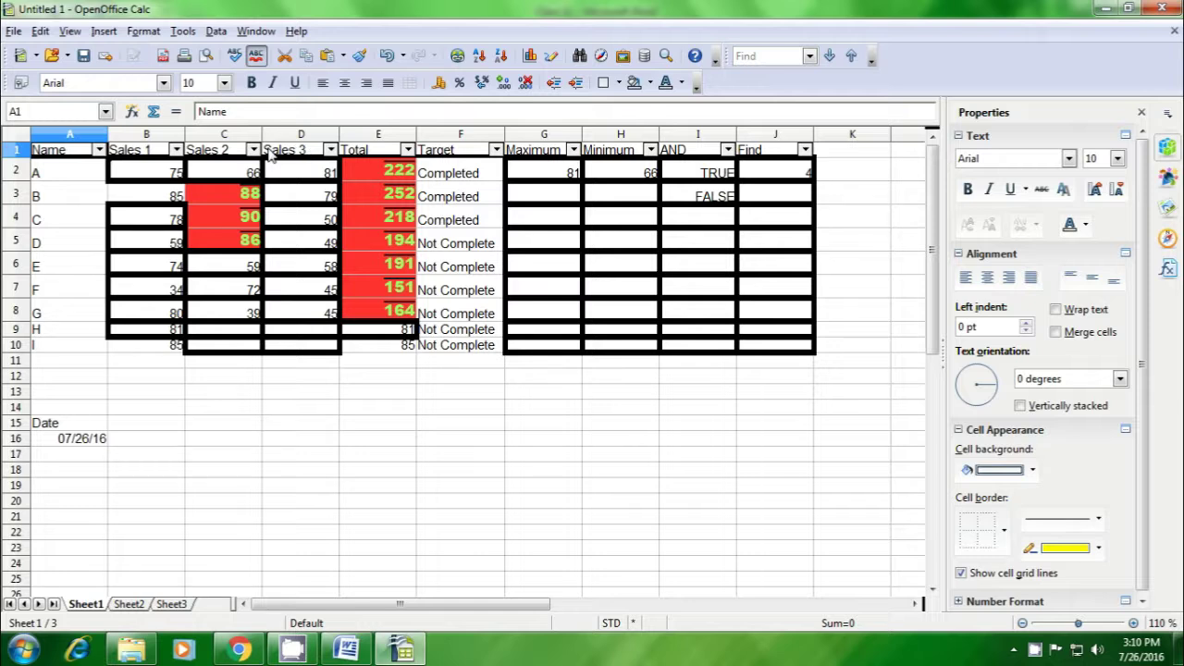
- Filter the Name column to show only the row for A
{"action": "left_click", "coordinate": [98, 150]}
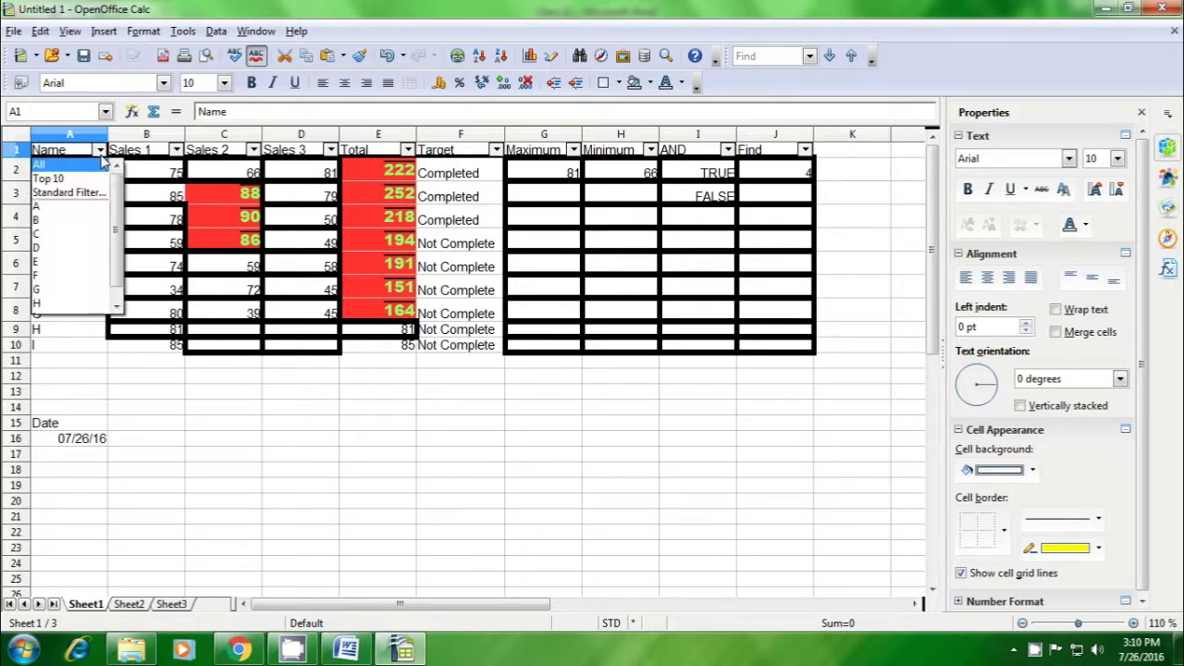
{"action": "left_click", "coordinate": [44, 209]}
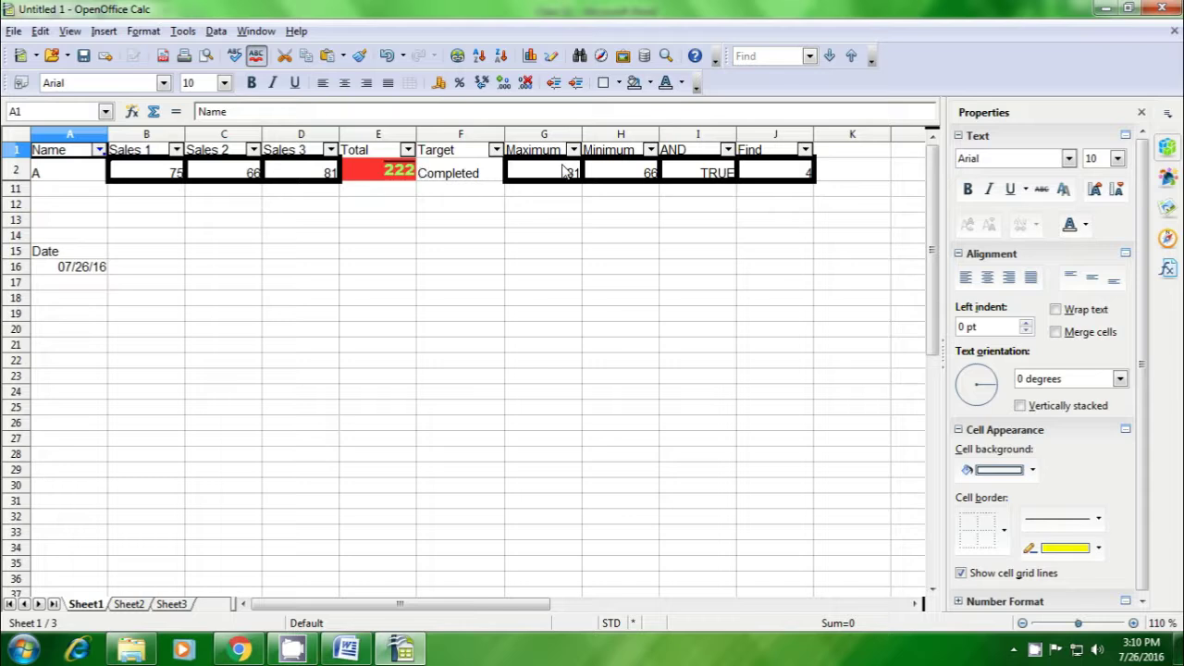
{"action": "left_click", "coordinate": [151, 238]}
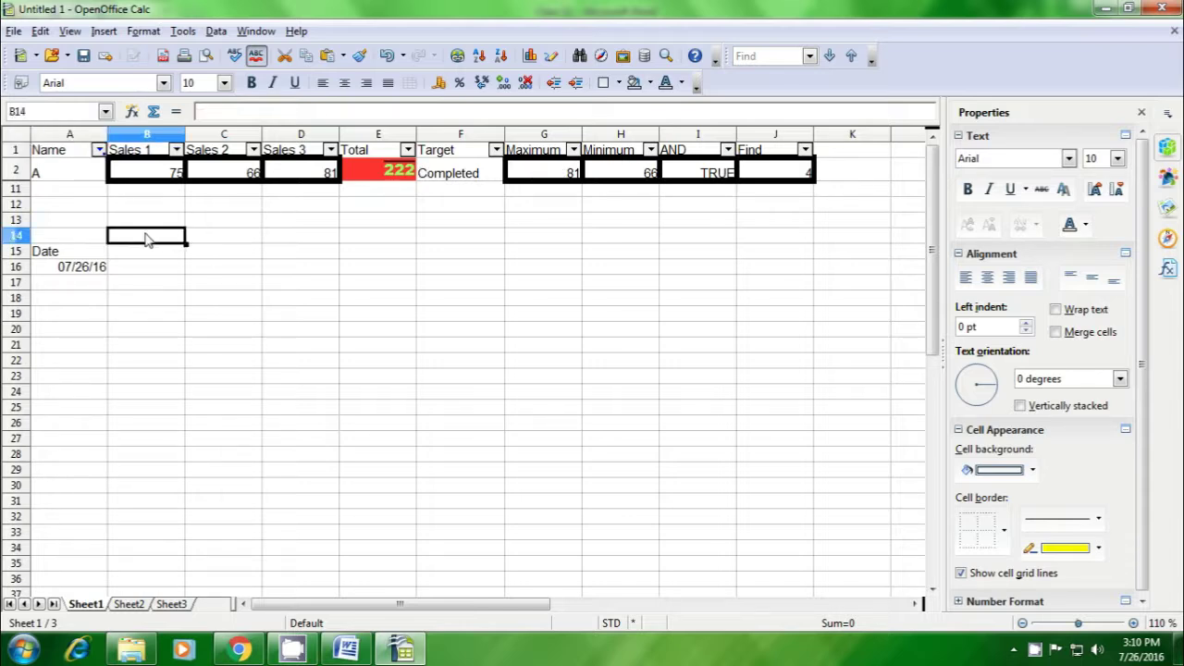
- Try the Top 10 filter on the Name column and reset the column's filter to All
{"action": "left_click", "coordinate": [98, 150]}
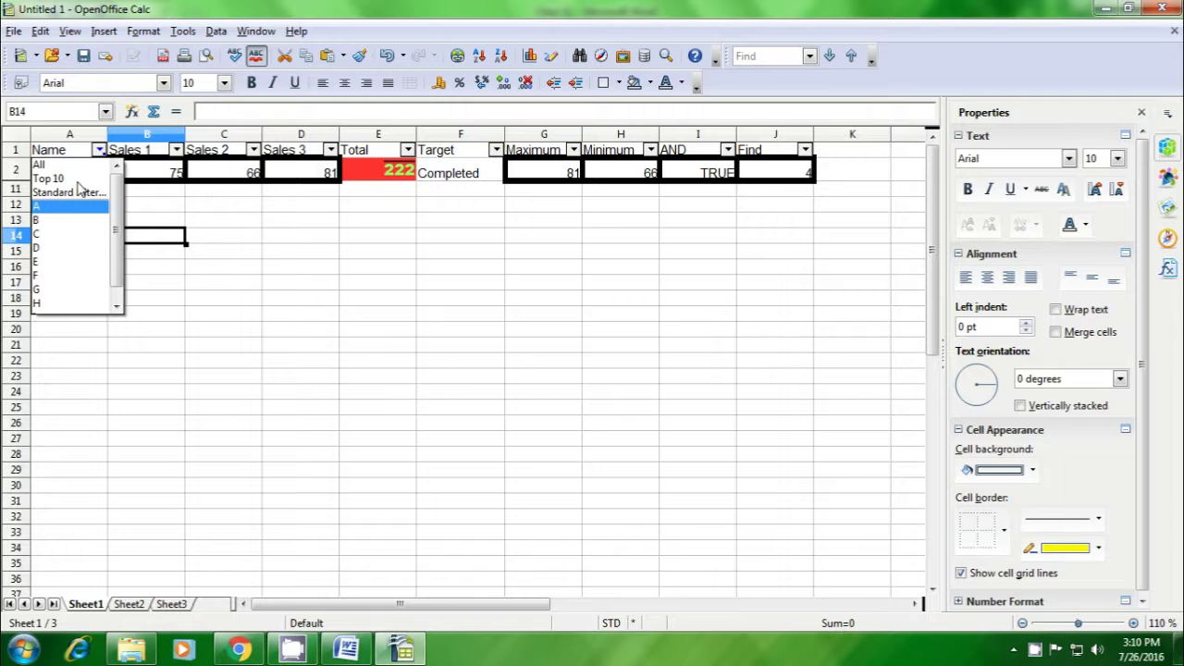
{"action": "left_click", "coordinate": [80, 179]}
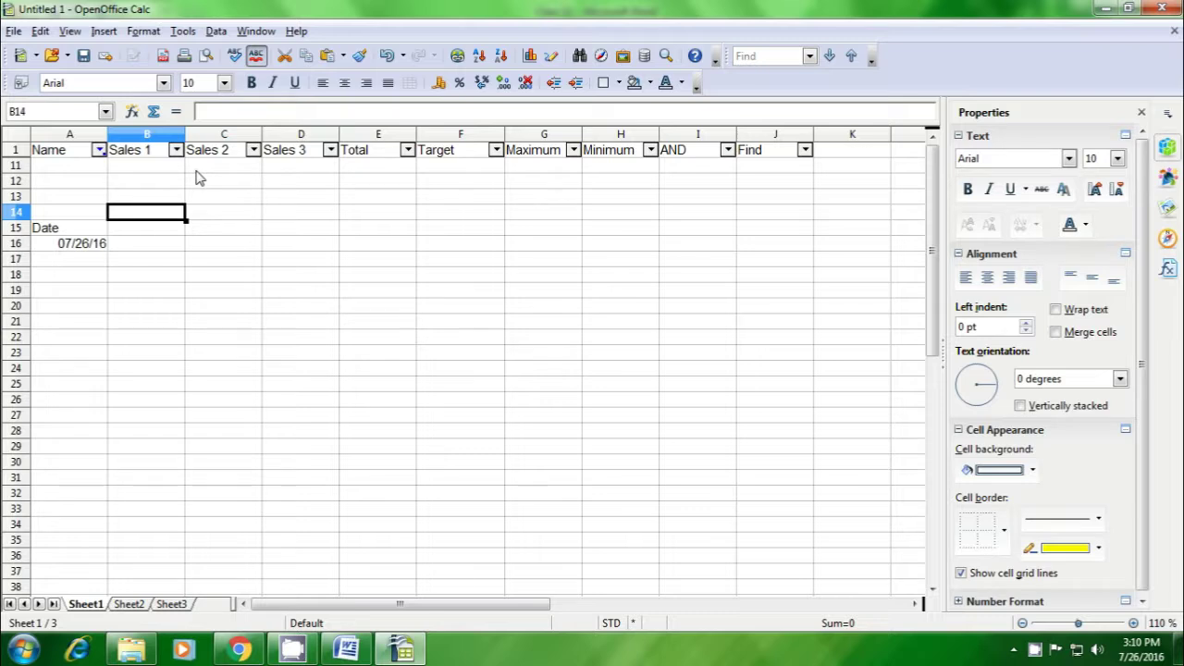
{"action": "left_click", "coordinate": [98, 149]}
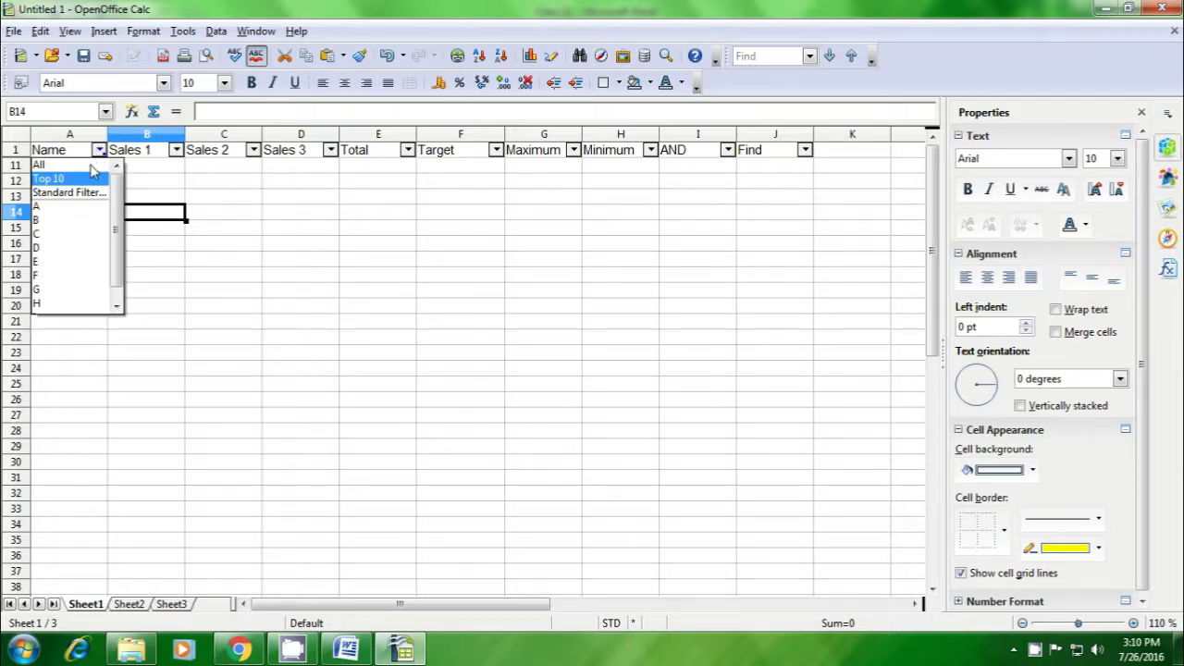
{"action": "left_click", "coordinate": [83, 166]}
{"action": "left_click", "coordinate": [365, 414]}
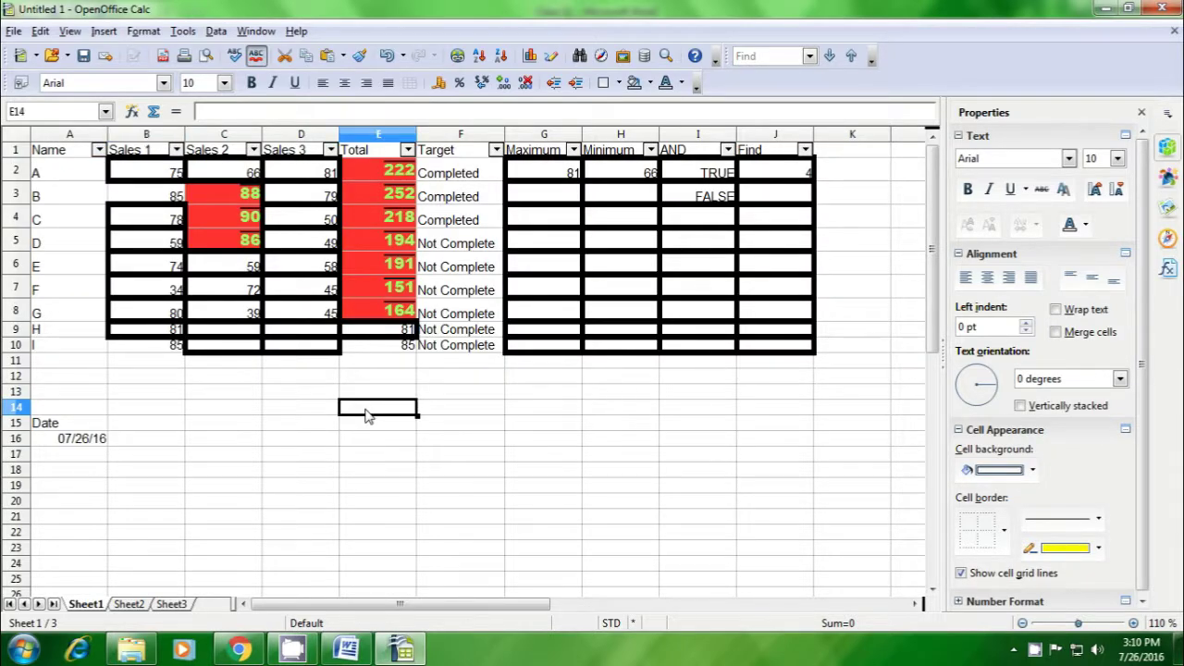